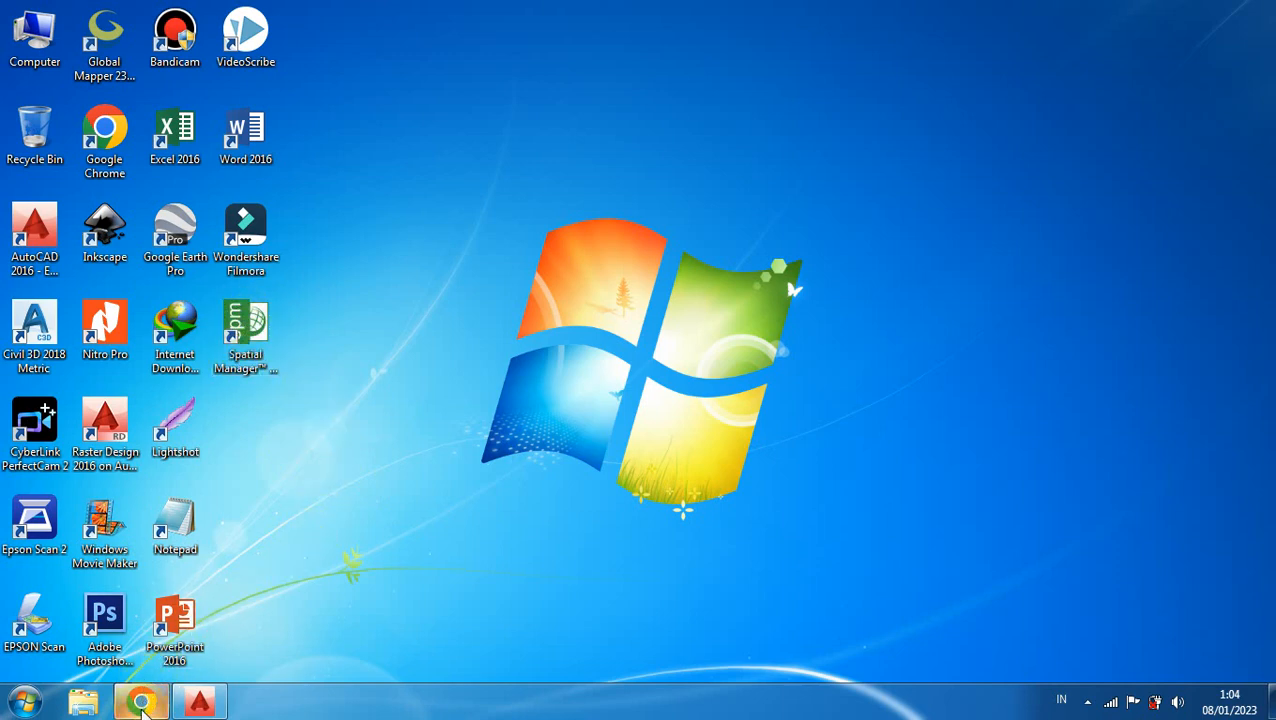
- Switch to Chrome and search Google for "spatial manager autocad"
left_click(142, 705)
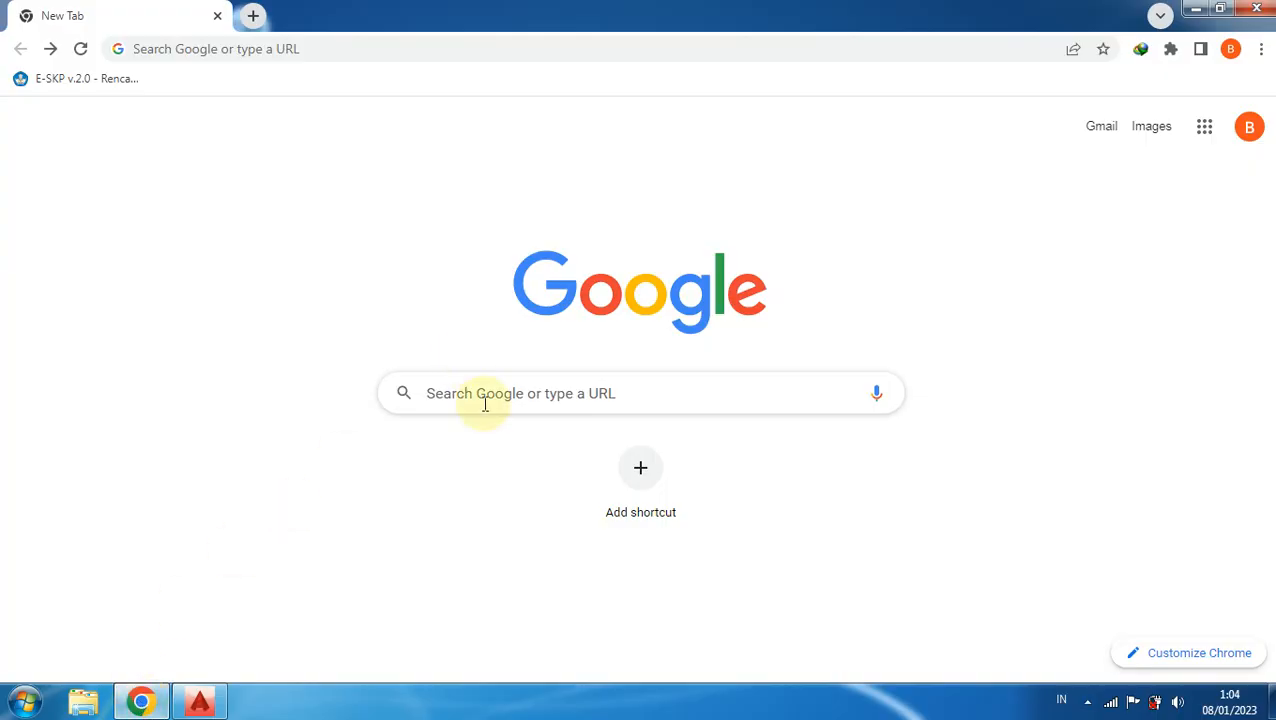
left_click(477, 396)
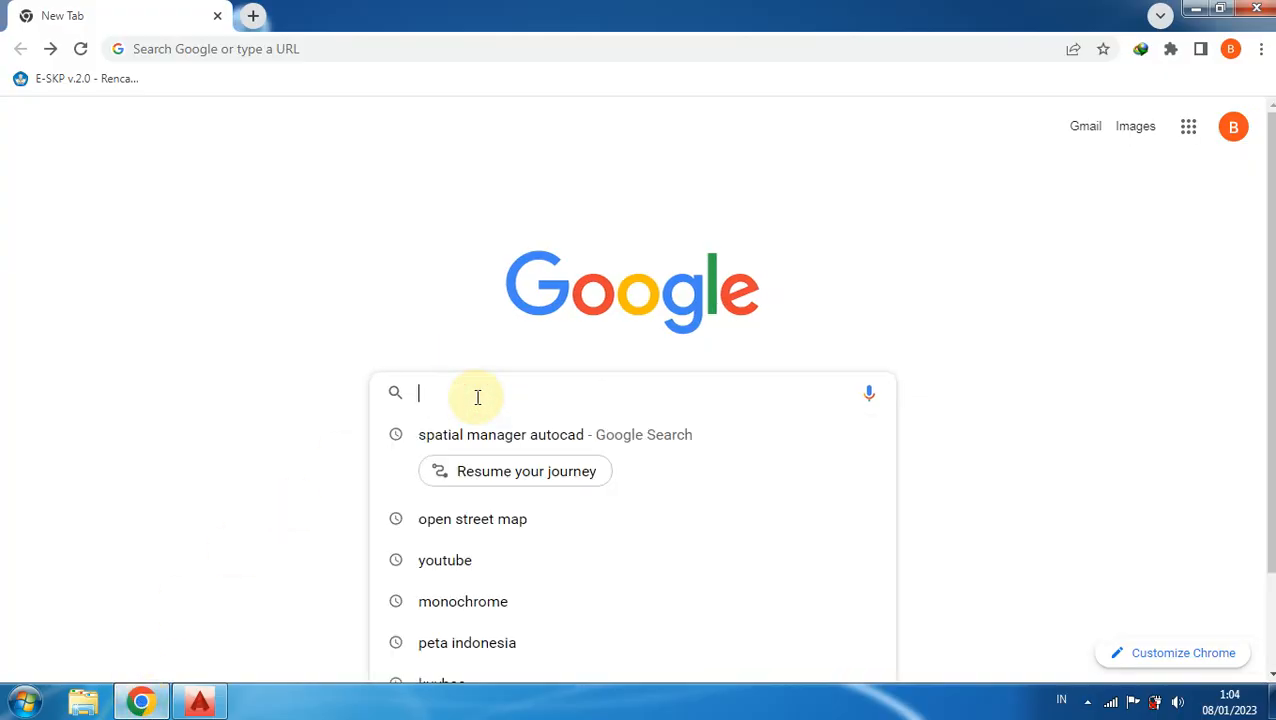
type("spati")
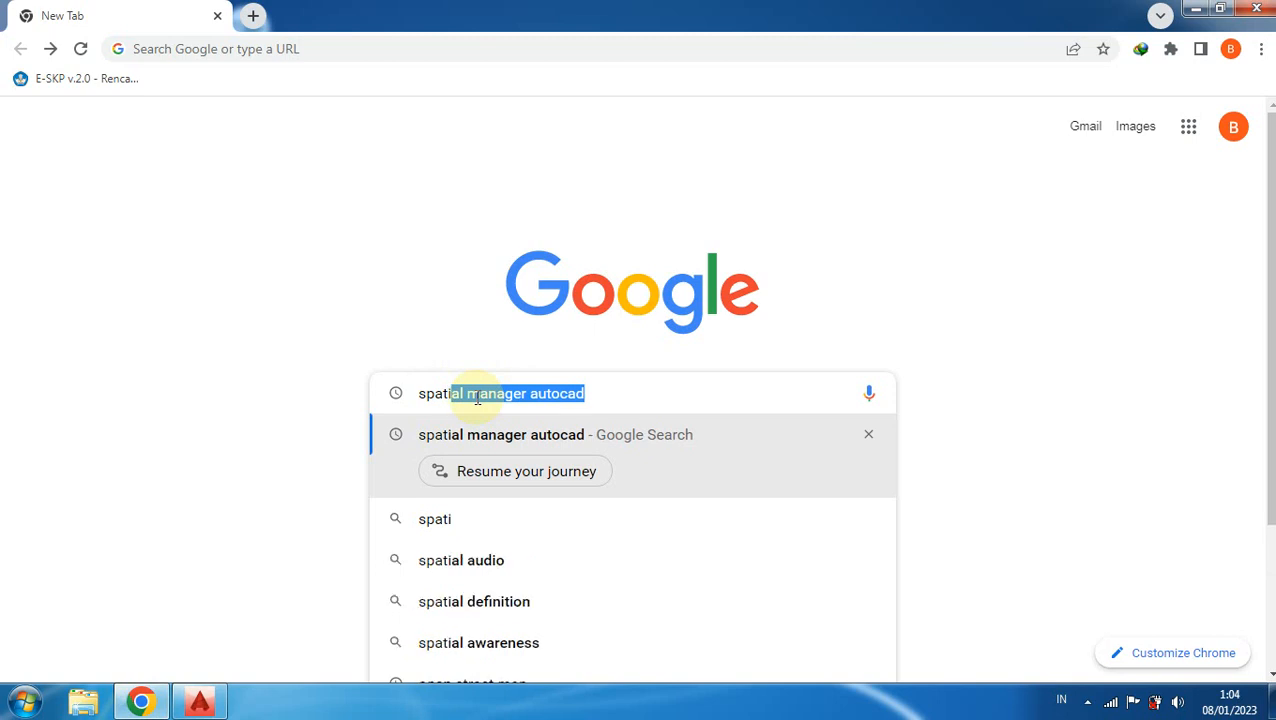
type("al m")
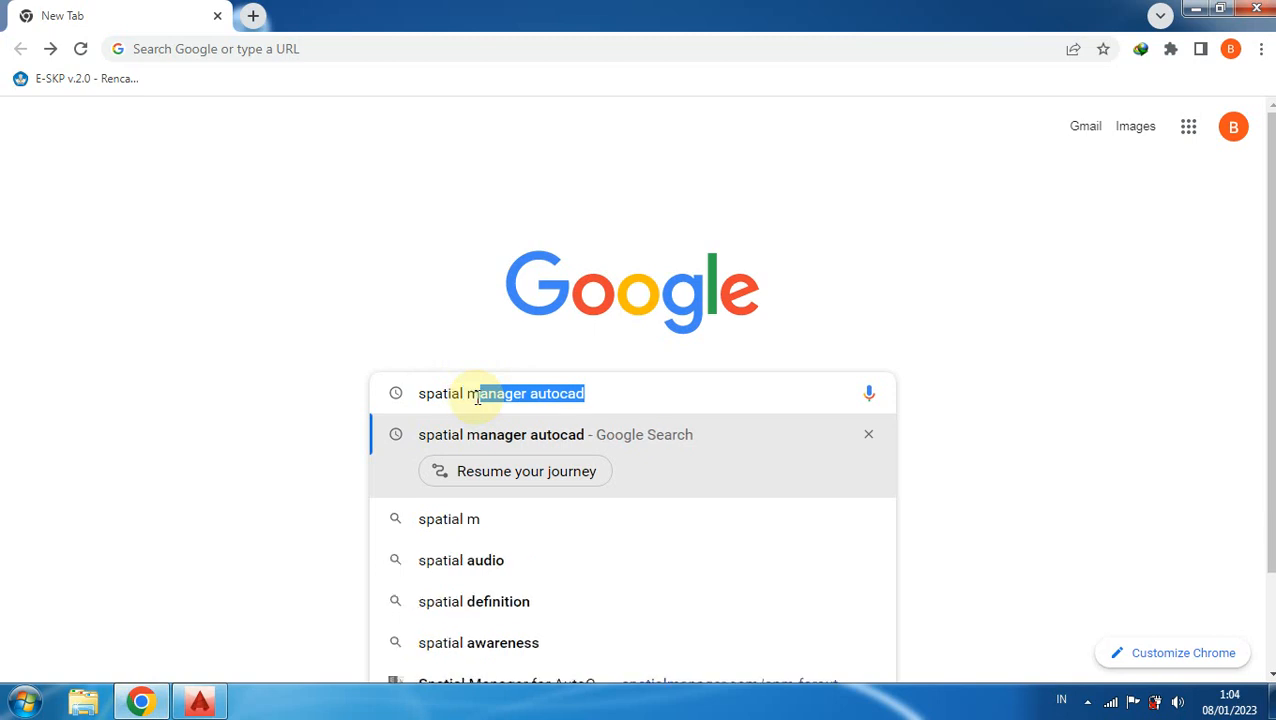
type("anager au")
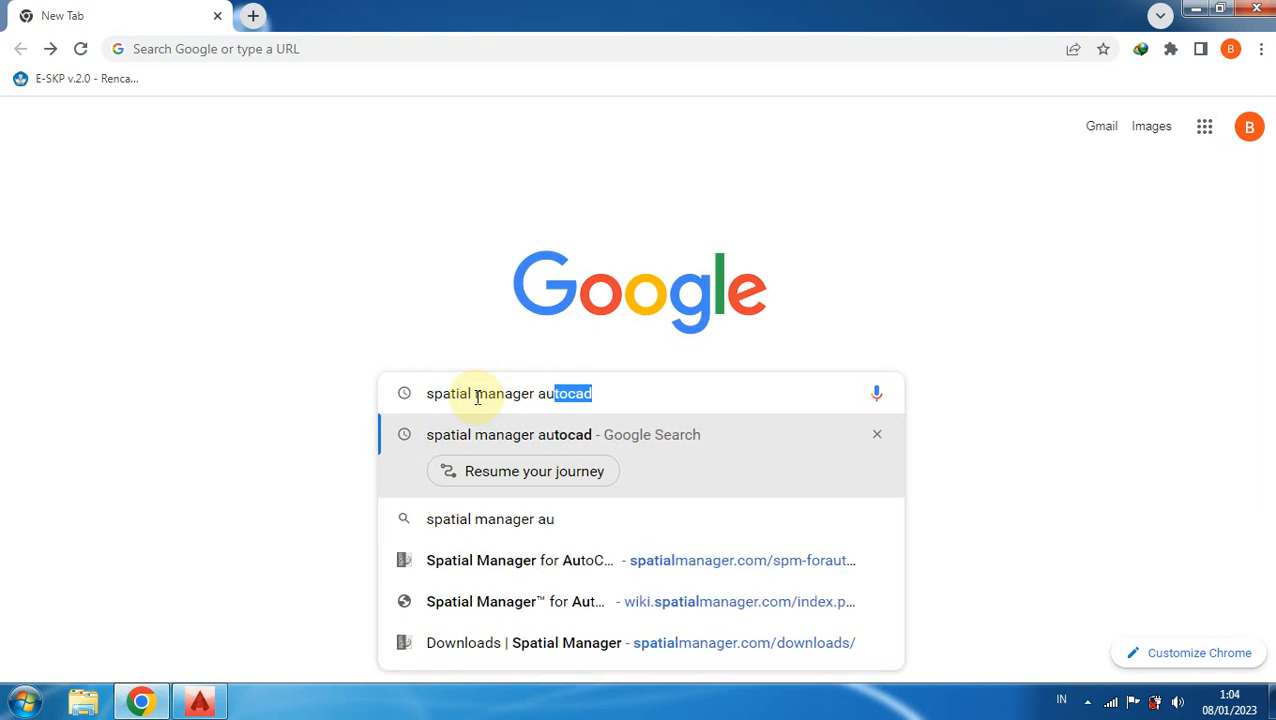
type("tocad")
key("Return")
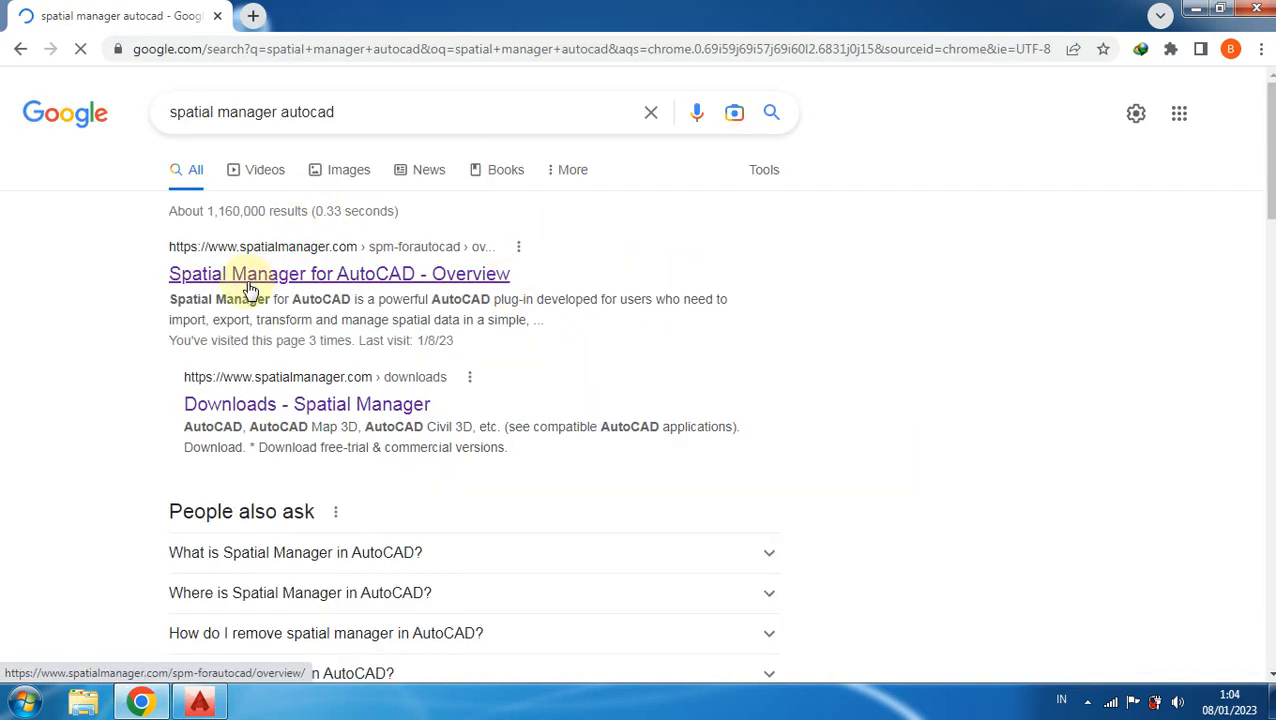
- Open the "Spatial Manager for AutoCAD - Overview" search result in a new tab and switch to it
right_click(246, 281)
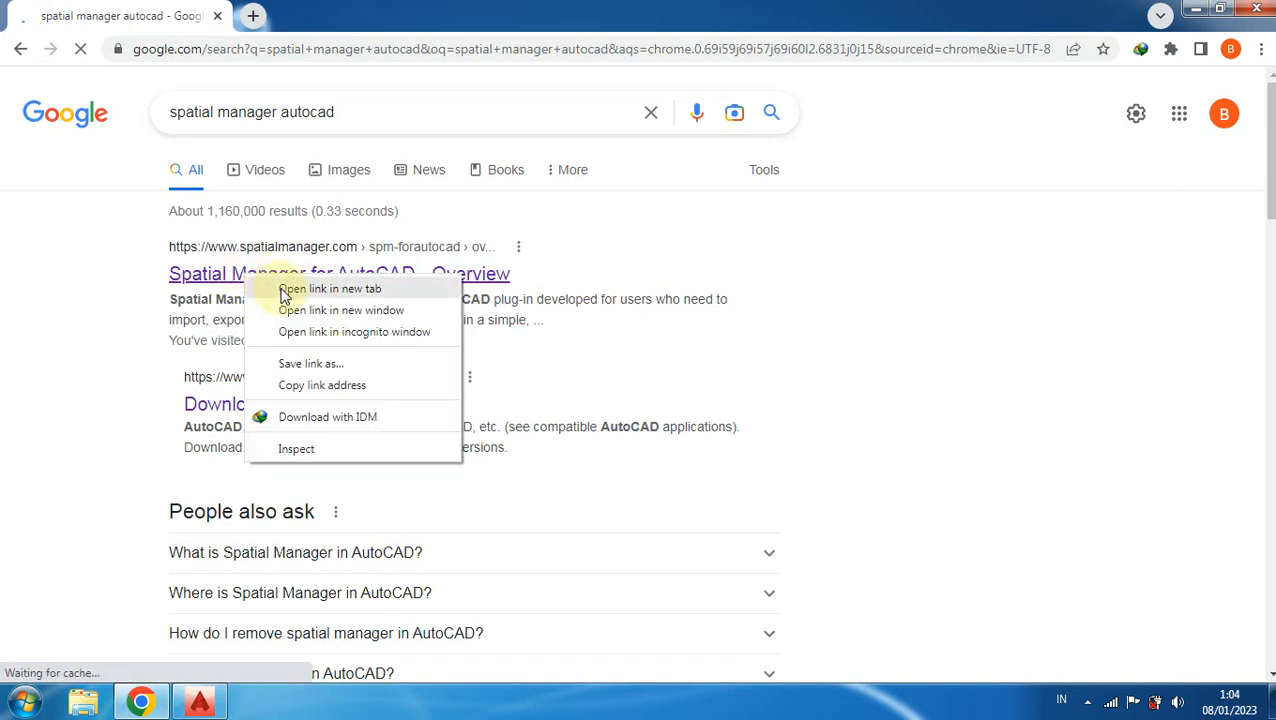
left_click(280, 288)
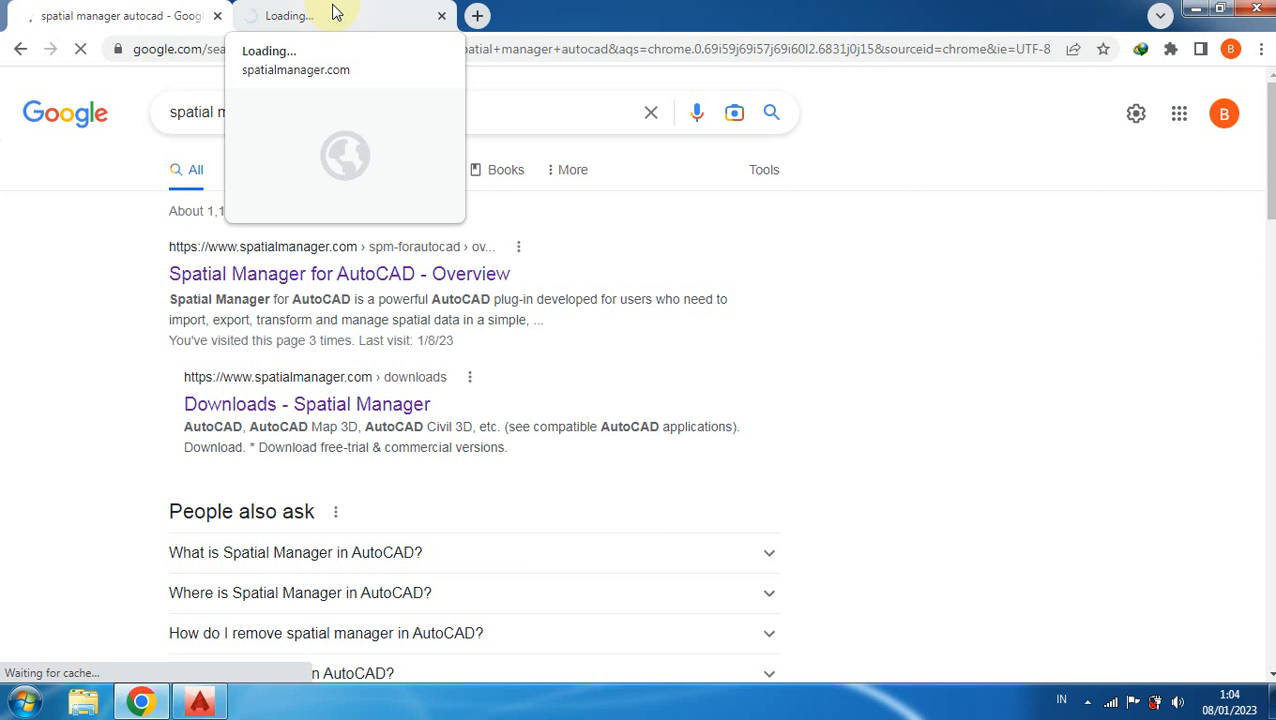
left_click(336, 14)
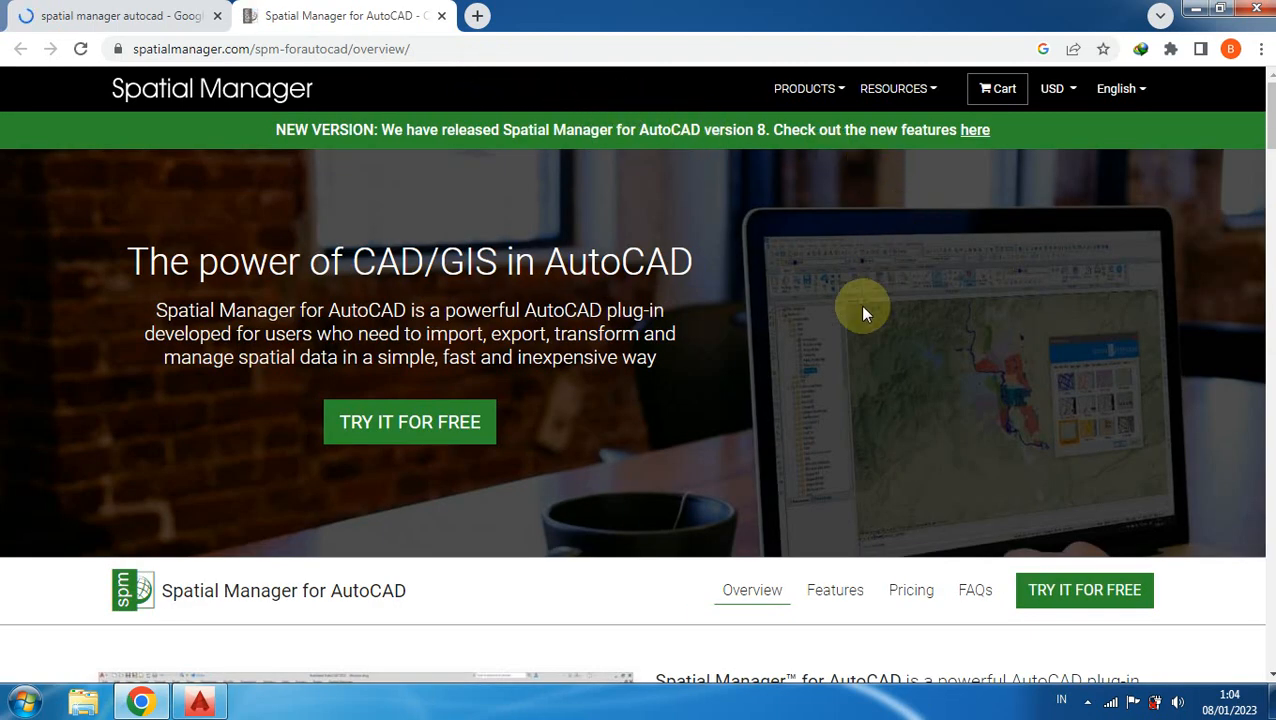
- Examine the plug-in's key features and the comparison of its Basic, Standard and Professional editions
scroll(862, 313, "down", 7)
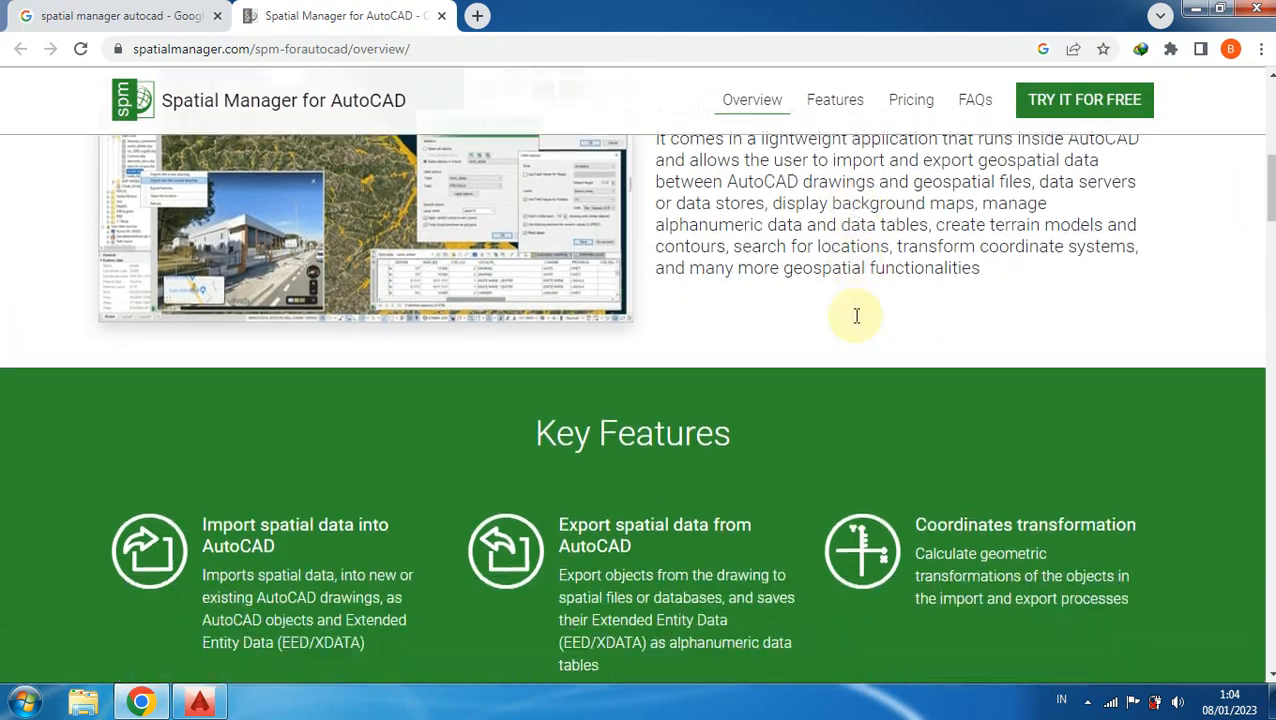
scroll(850, 318, "down", 9)
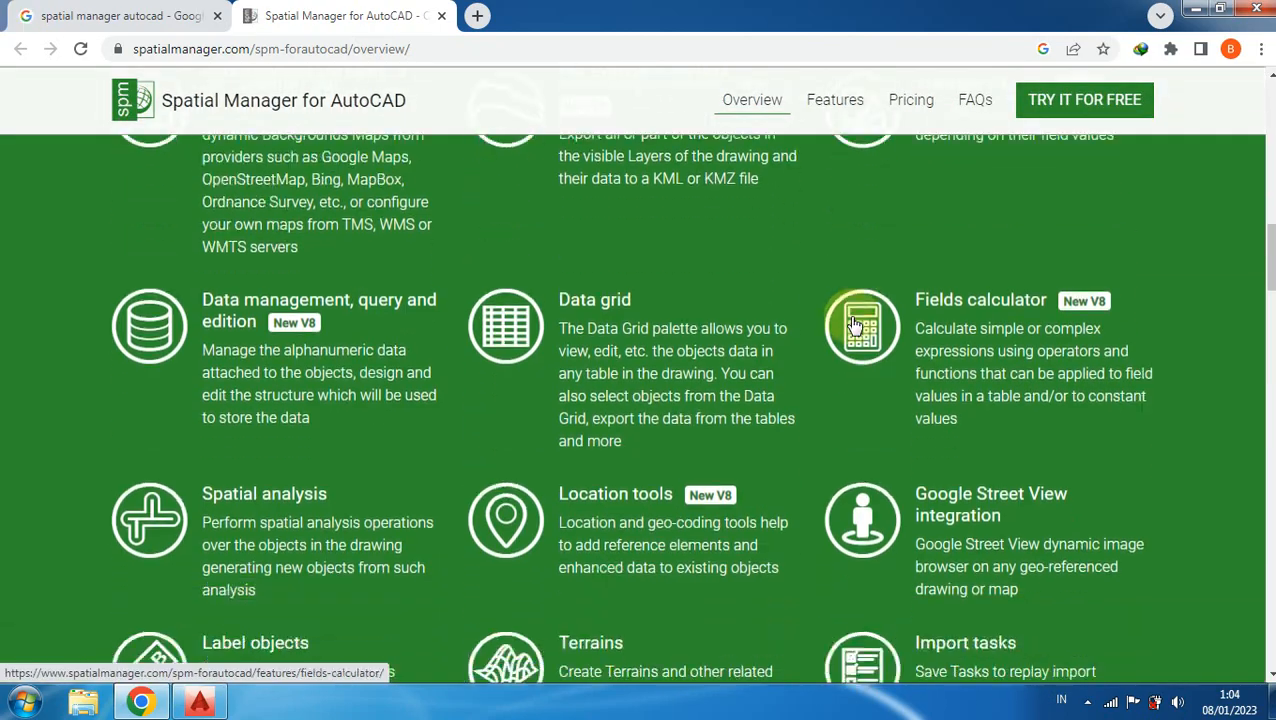
scroll(852, 318, "up", 2)
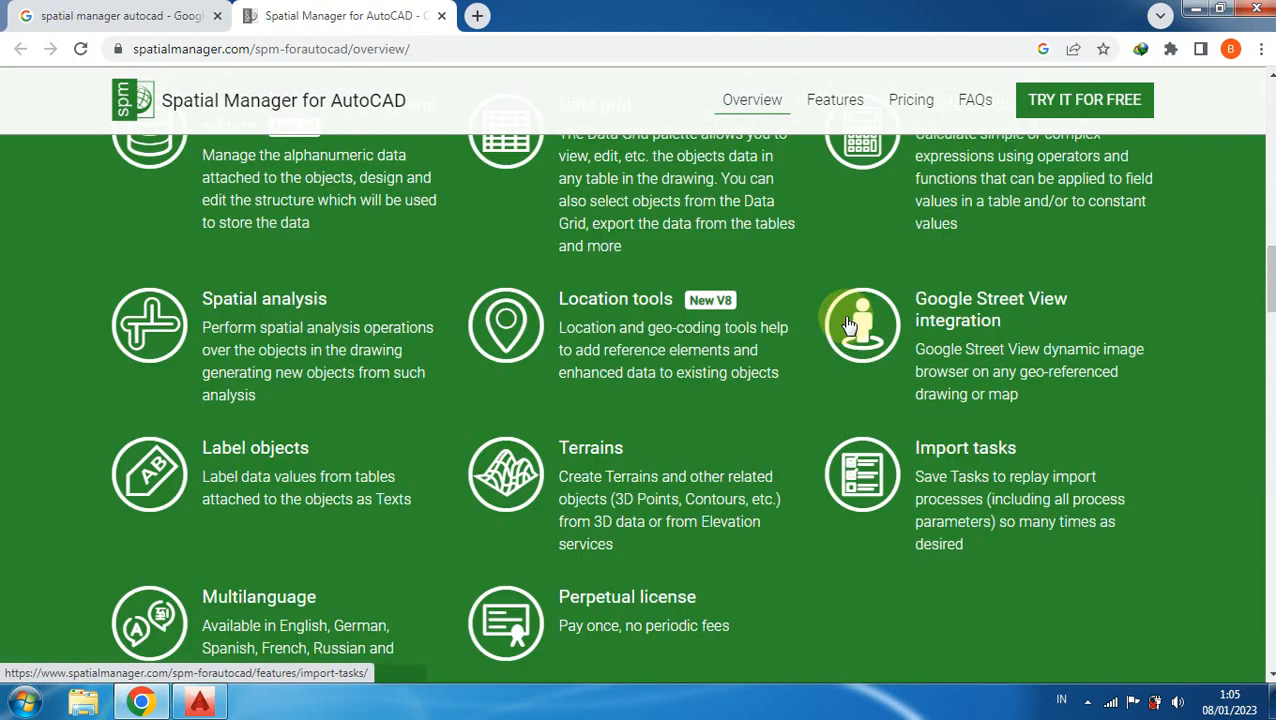
scroll(846, 320, "down", 4)
scroll(841, 316, "down", 3)
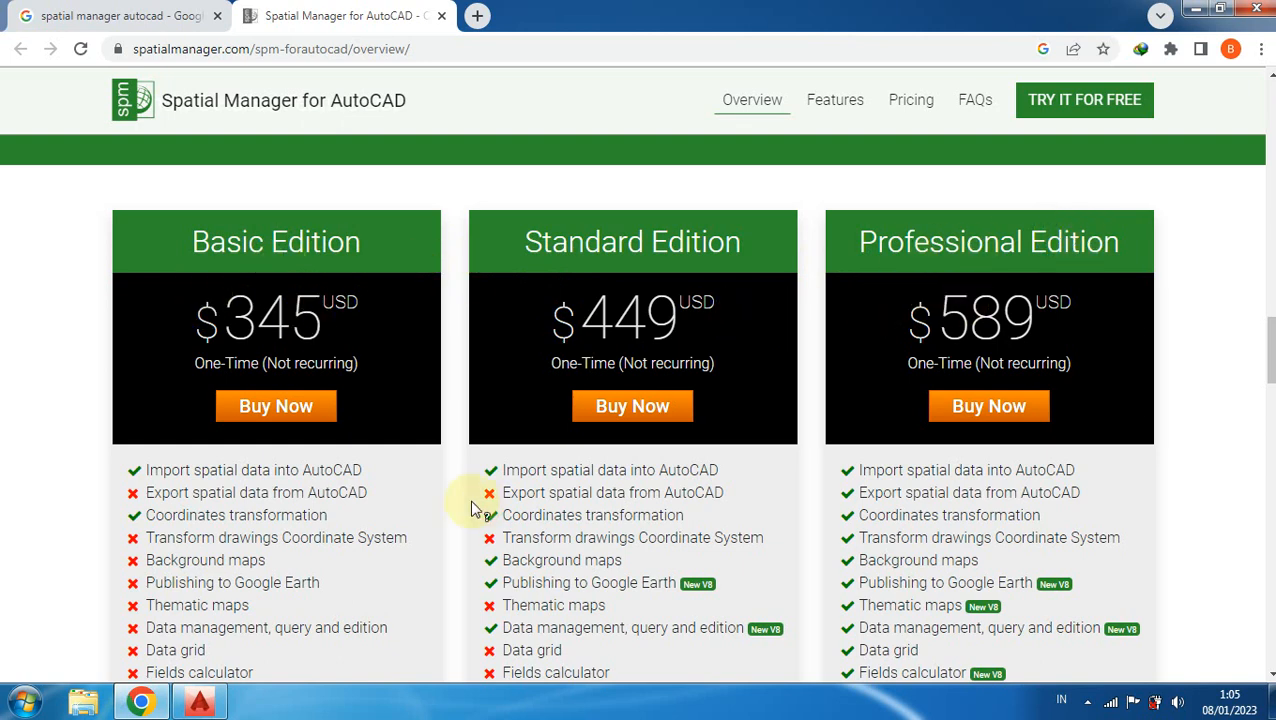
scroll(450, 485, "down", 1)
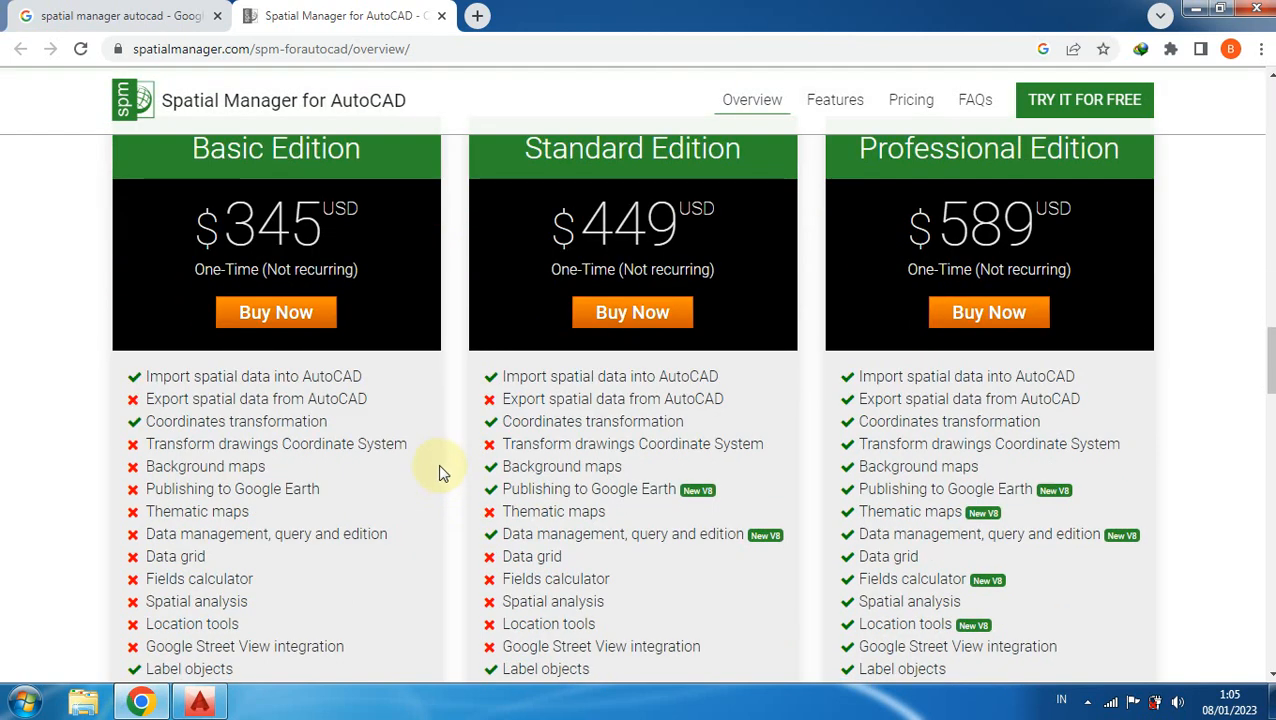
scroll(398, 422, "down", 2)
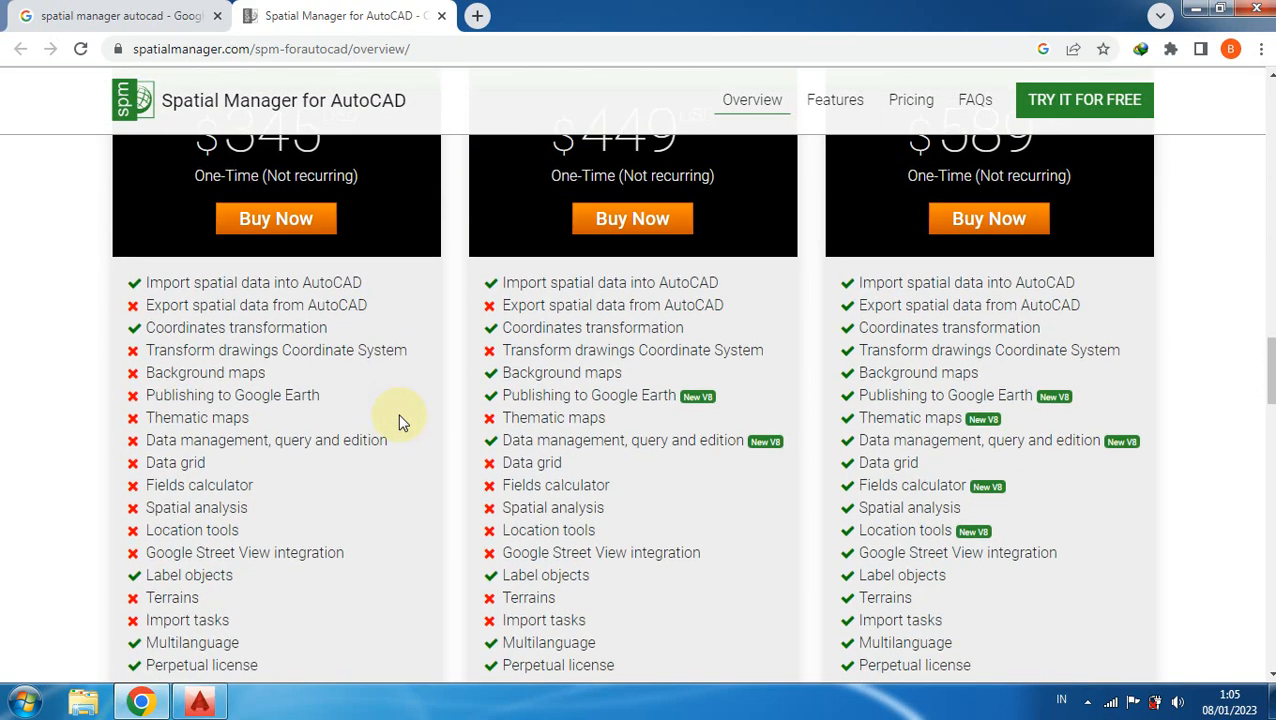
- Review the key features, plug-in description and free trial option back up the overview page, and close the page
scroll(398, 422, "up", 3)
scroll(362, 384, "up", 3)
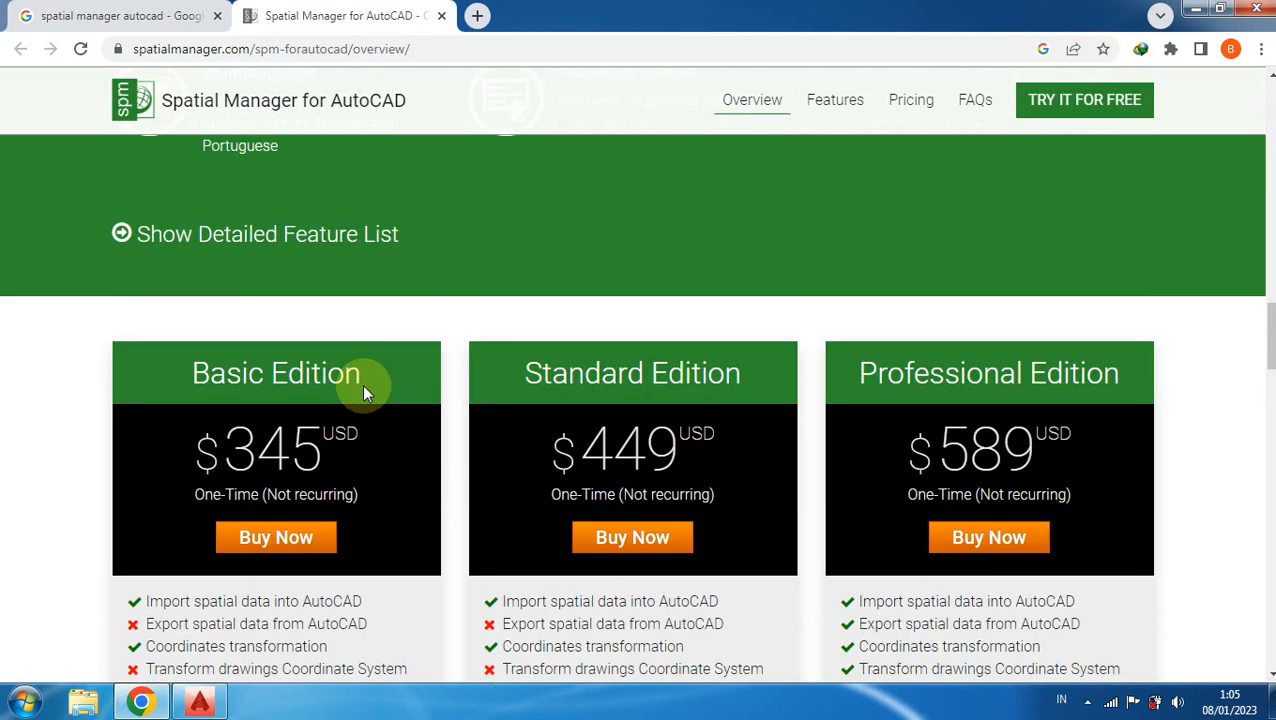
scroll(355, 387, "up", 1)
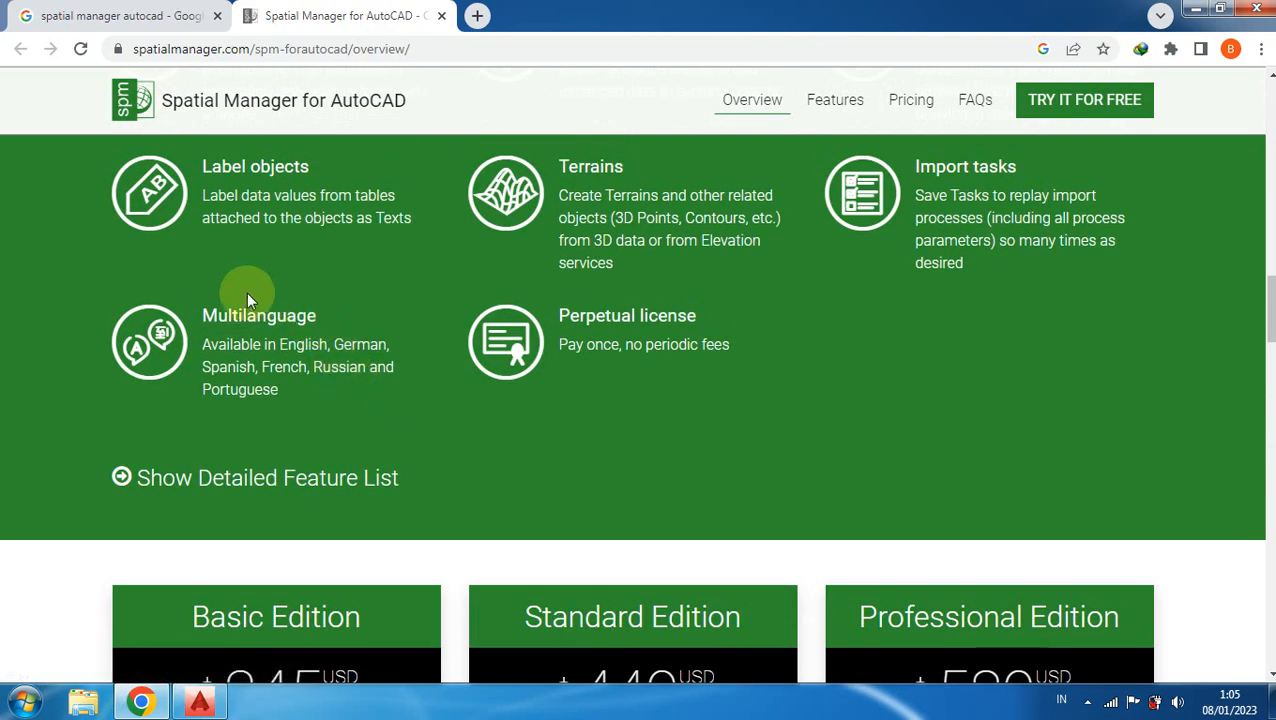
scroll(185, 295, "up", 1)
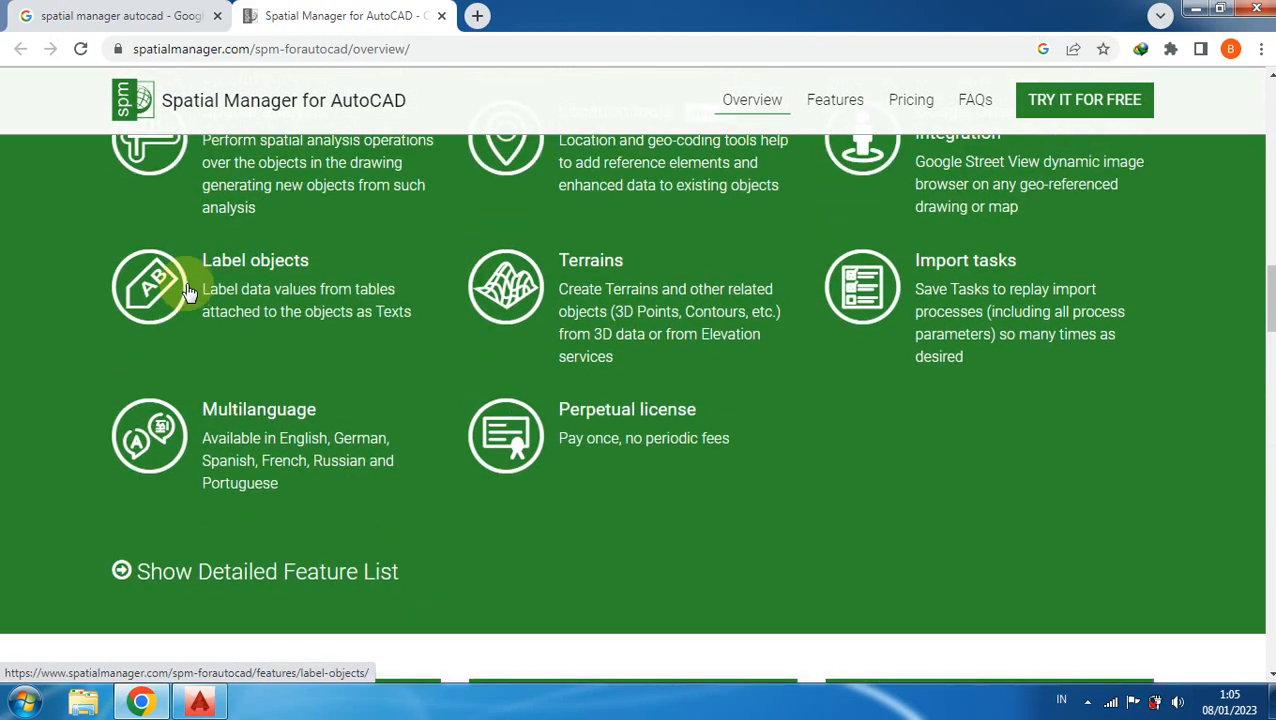
scroll(150, 278, "up", 1)
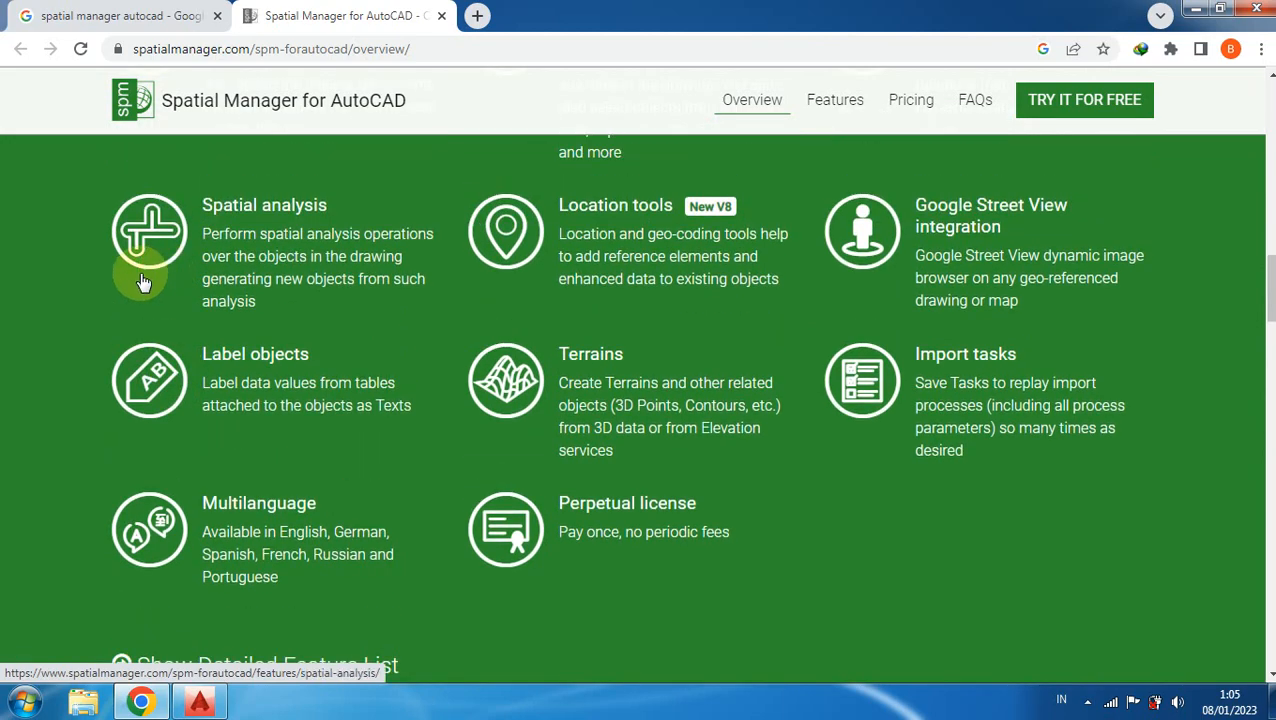
scroll(125, 279, "up", 1)
scroll(120, 279, "up", 1)
scroll(360, 280, "up", 5)
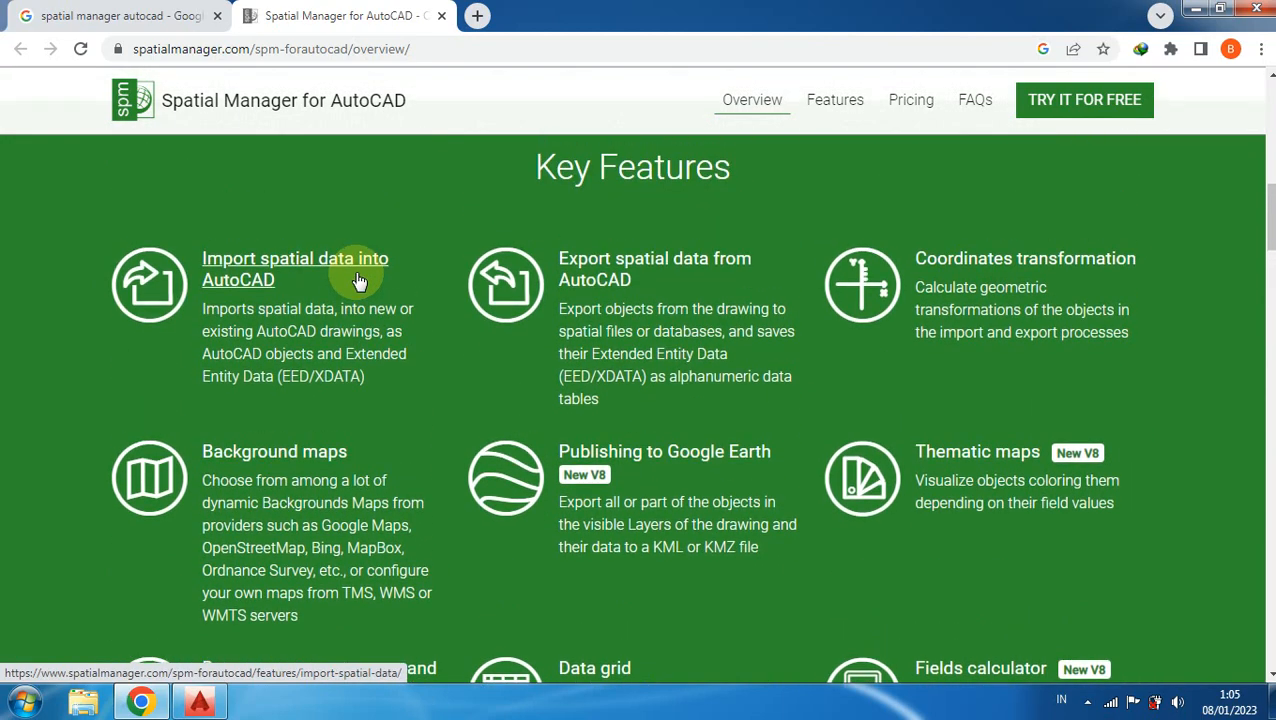
scroll(359, 277, "up", 3)
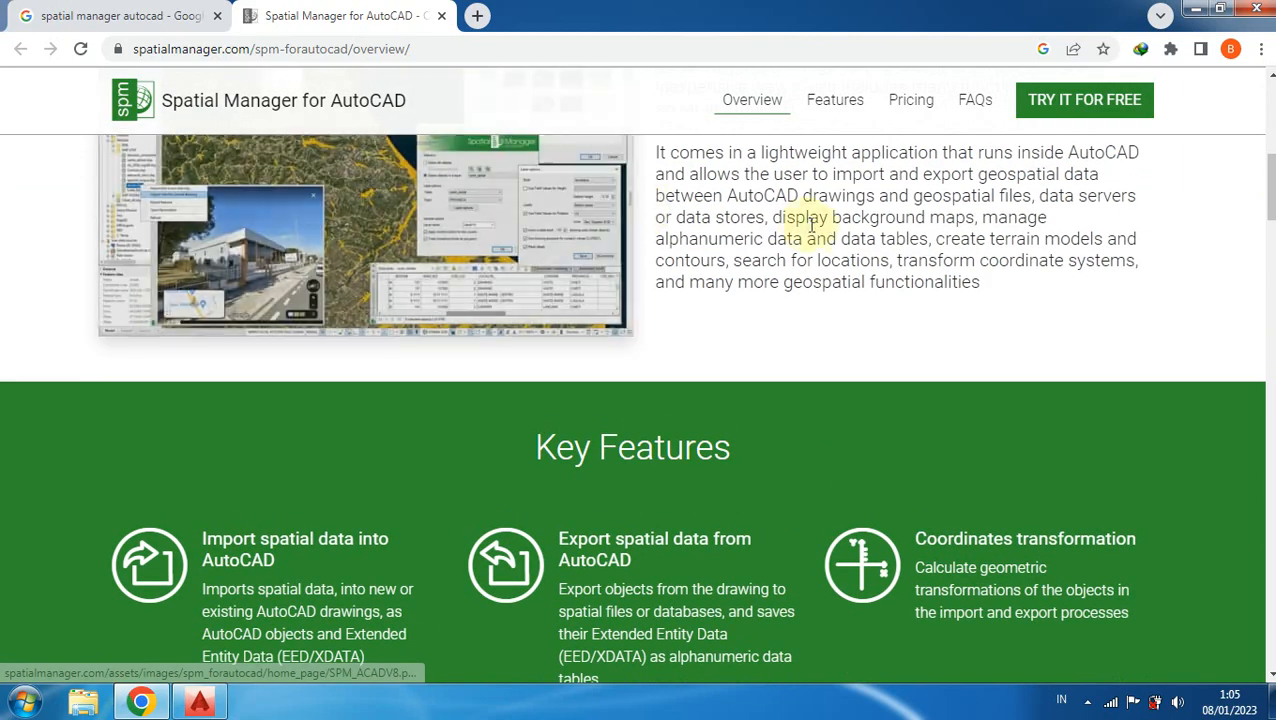
scroll(815, 224, "up", 2)
scroll(836, 220, "up", 1)
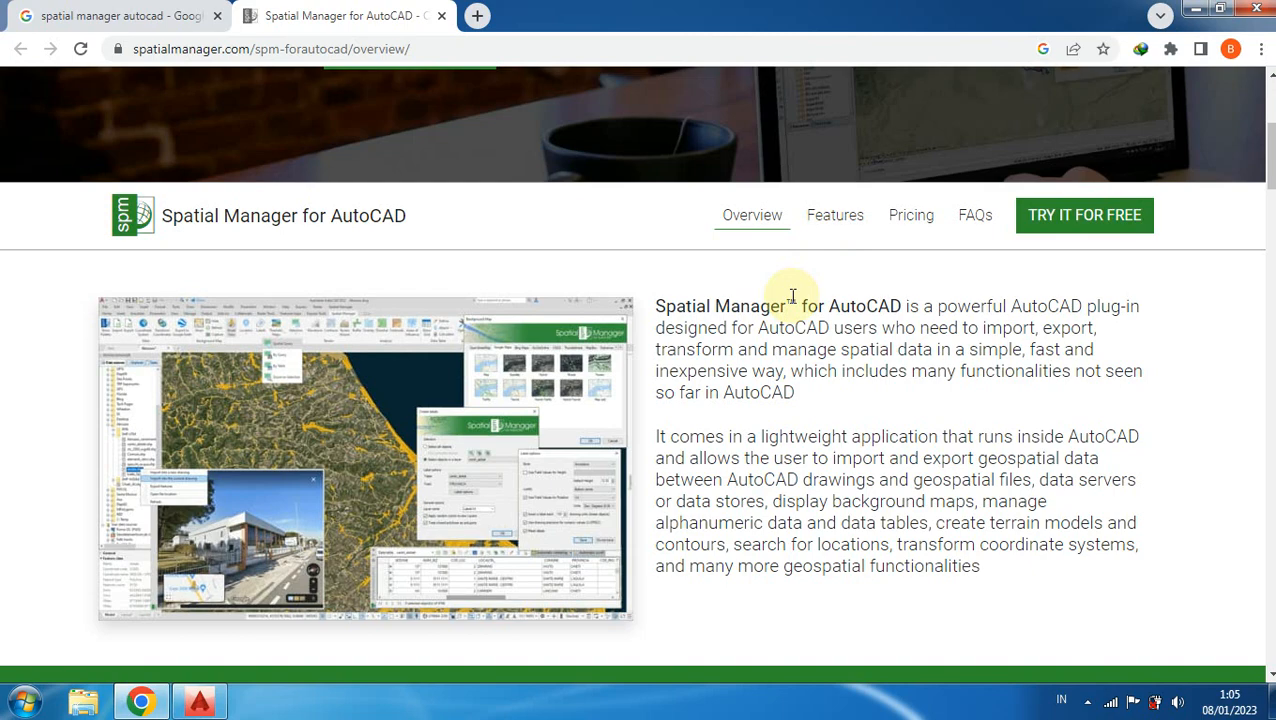
scroll(775, 330, "up", 1)
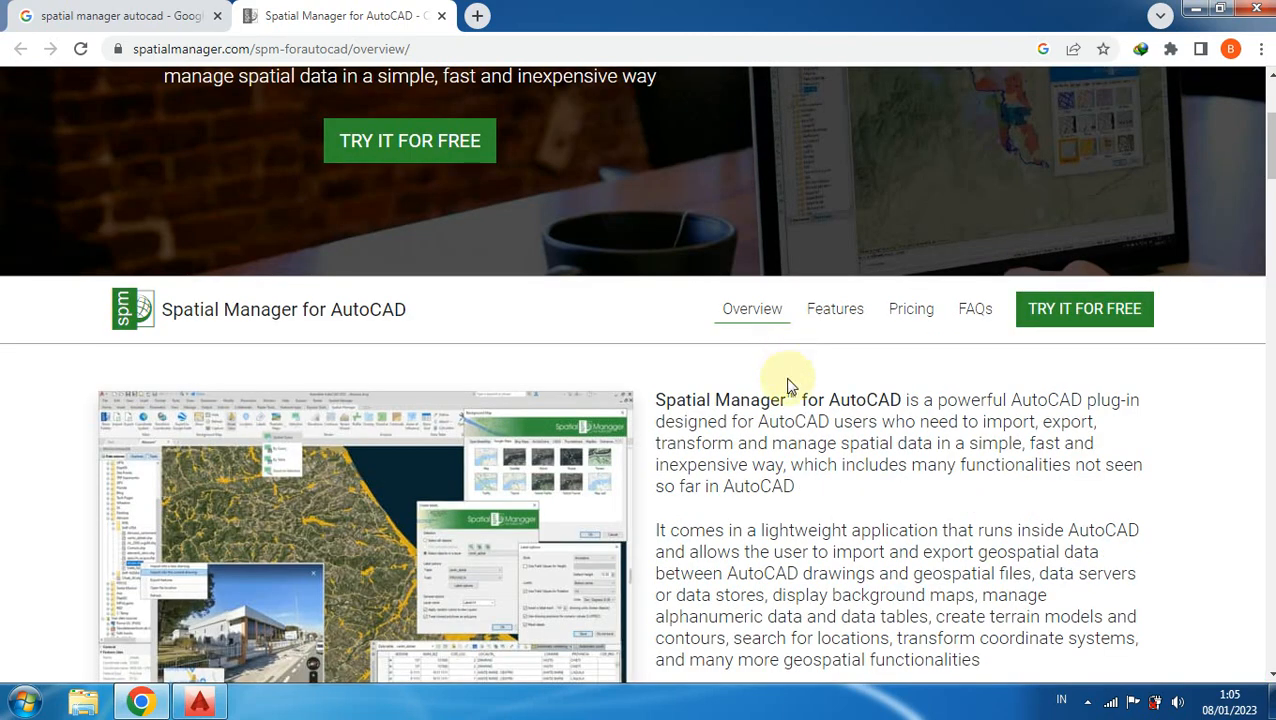
scroll(787, 387, "up", 1)
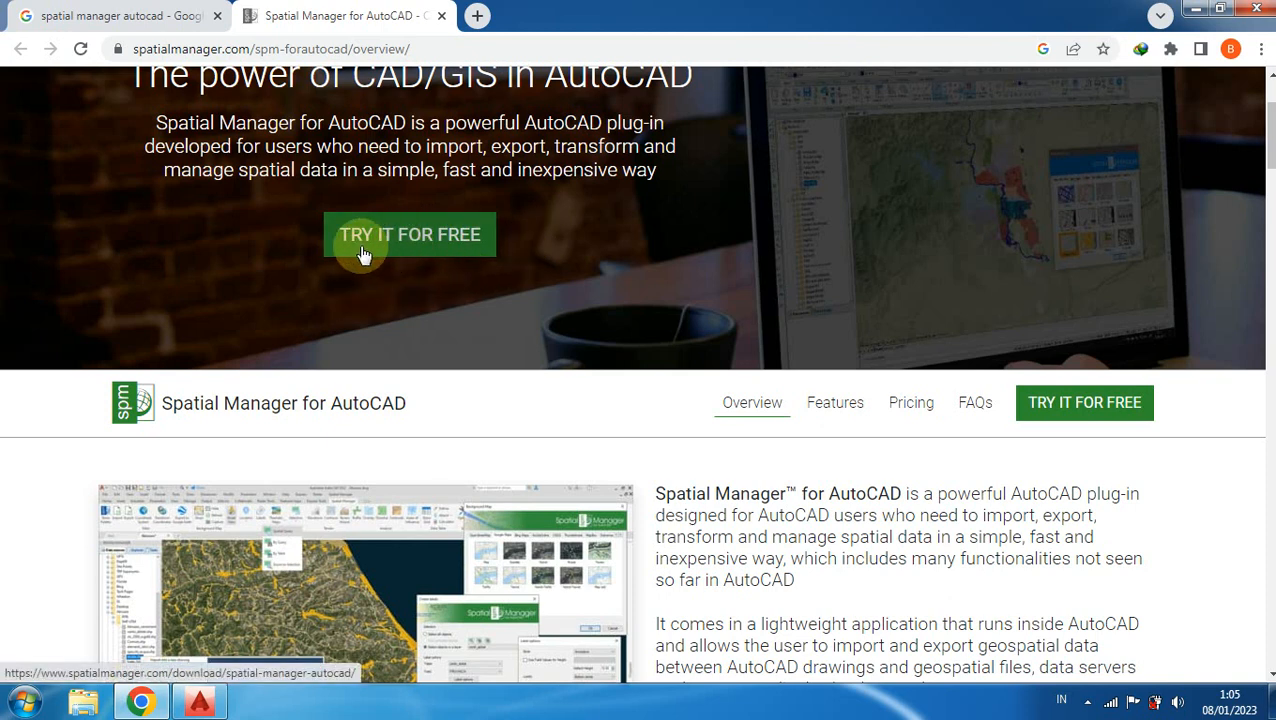
left_click(441, 17)
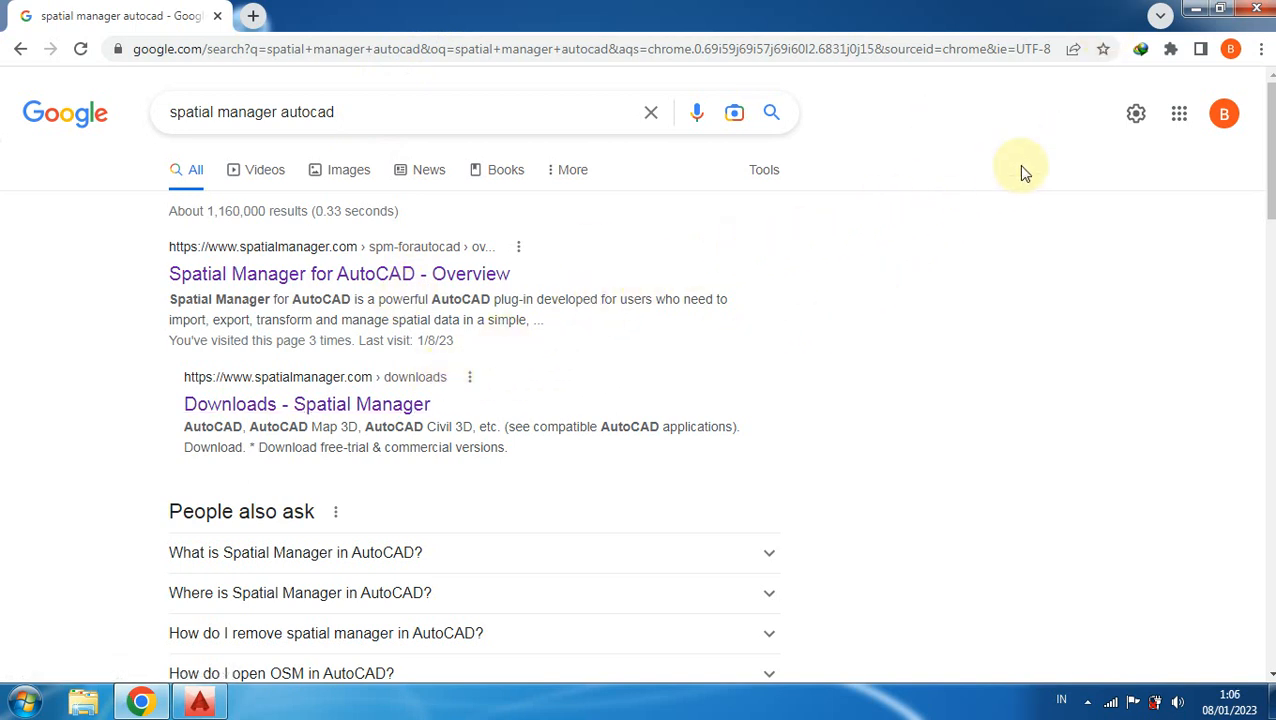
- Minimize the browser and switch to AutoCAD to display the Spatial Manager plug-in's tools
left_click(1197, 12)
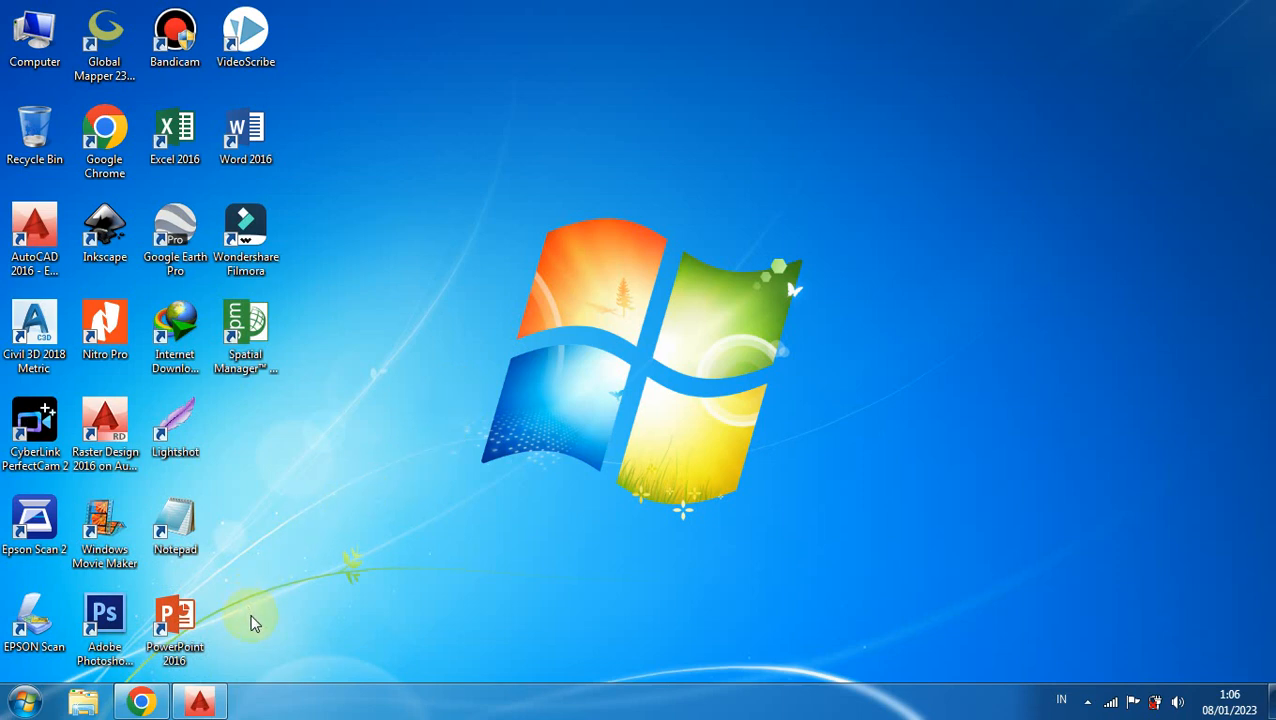
left_click(212, 703)
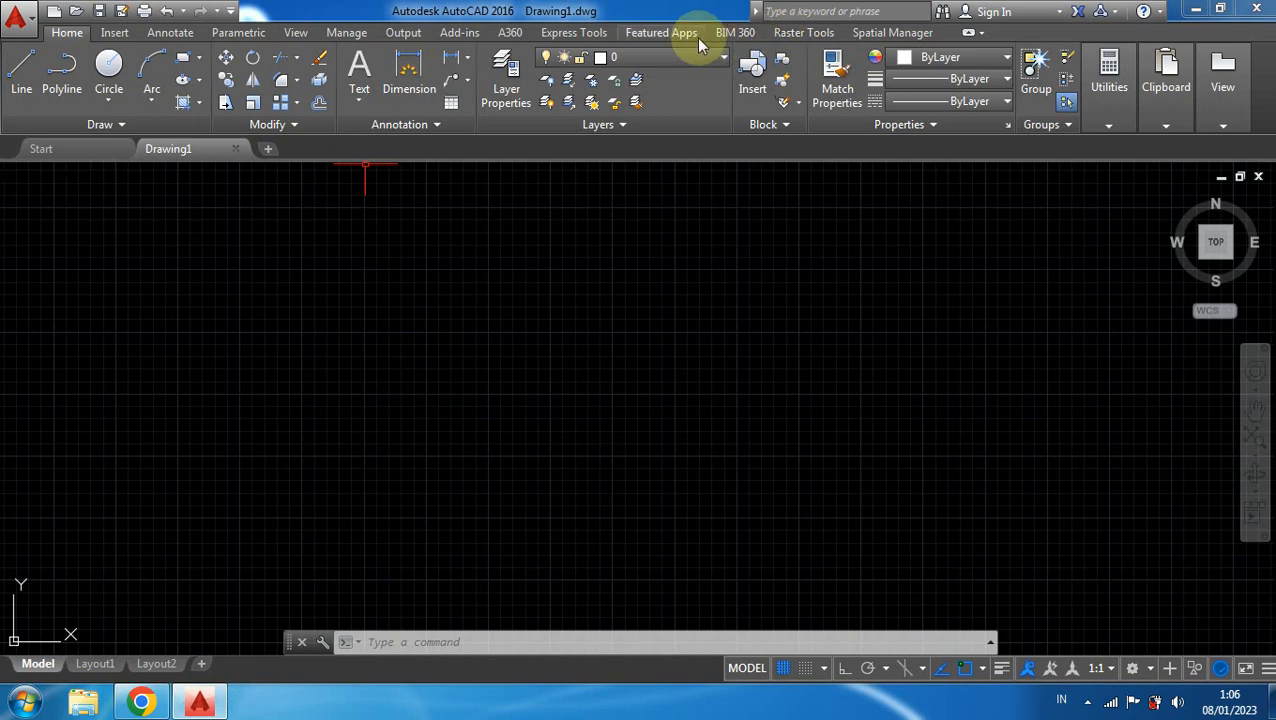
left_click(895, 34)
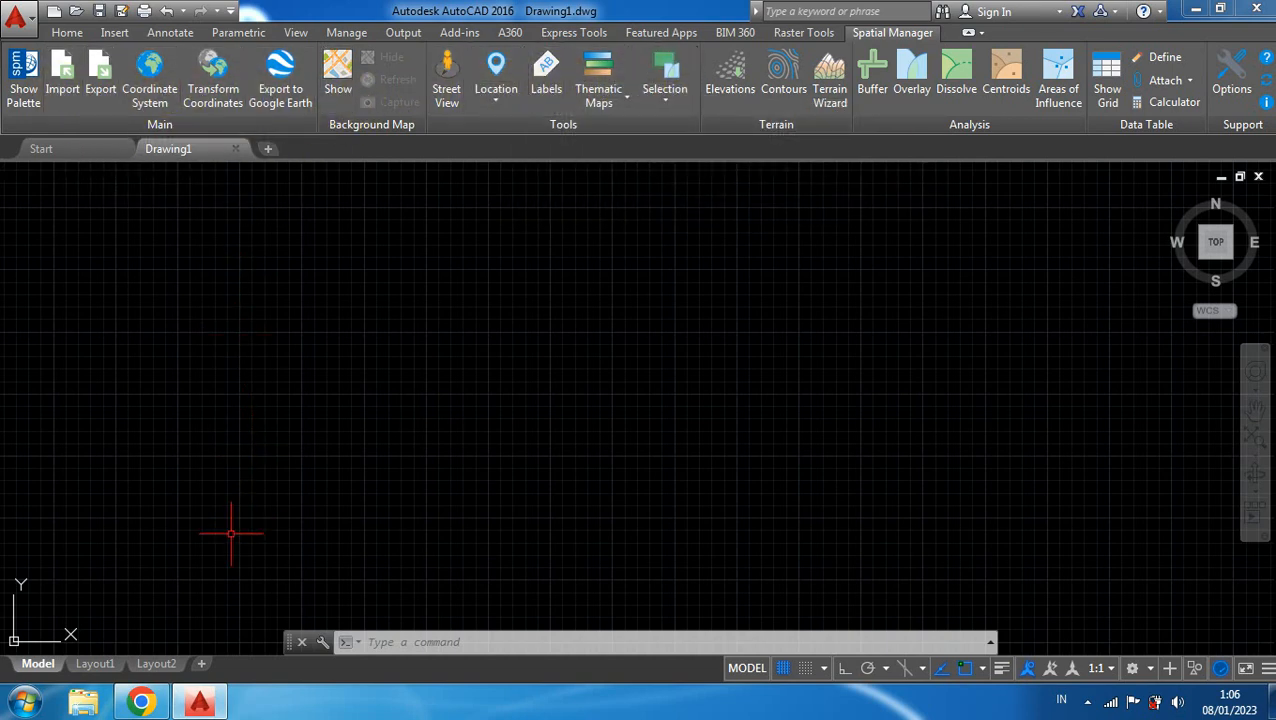
- Switch back to Chrome and search Google for "open street map"
left_click(142, 704)
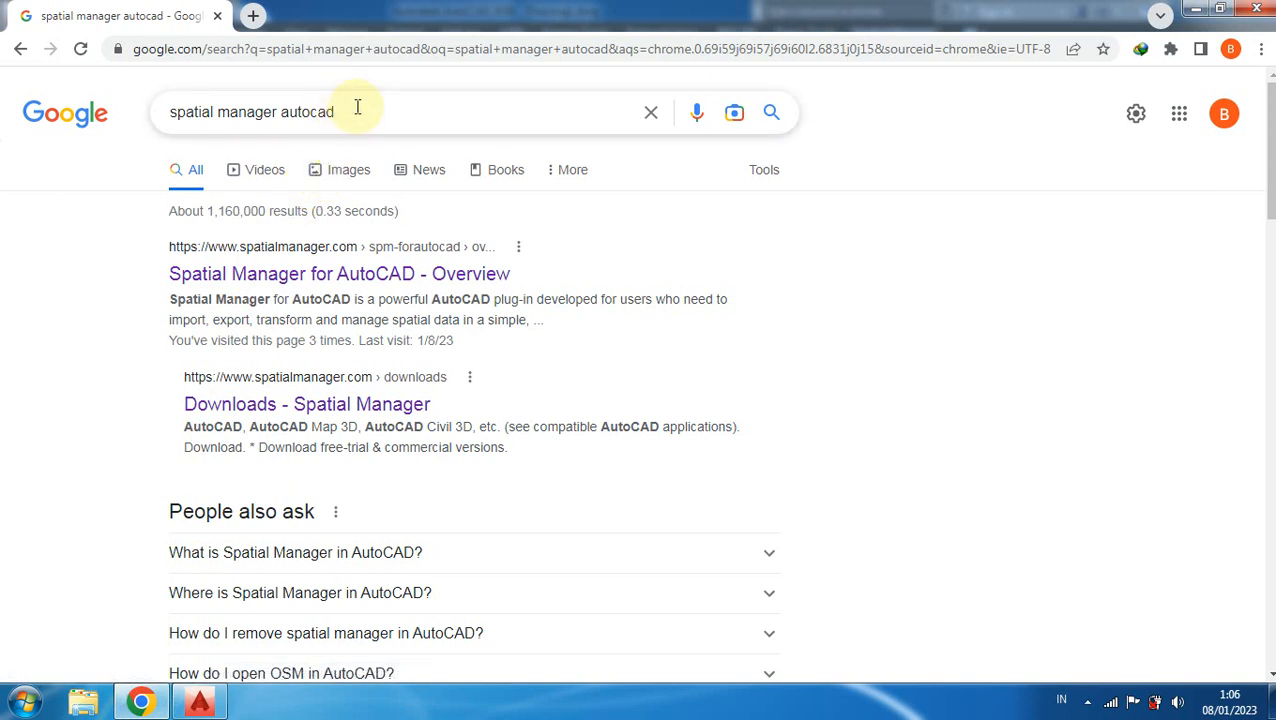
left_click_drag(357, 107, 127, 133)
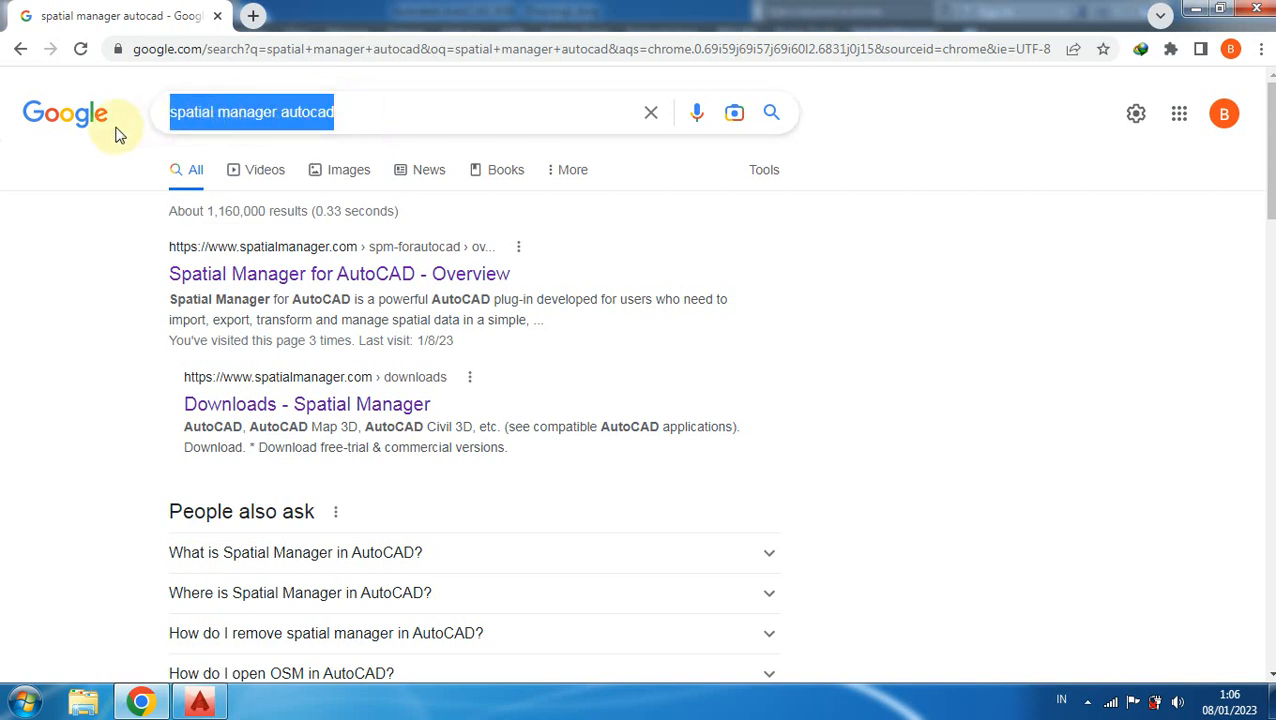
type("open street map")
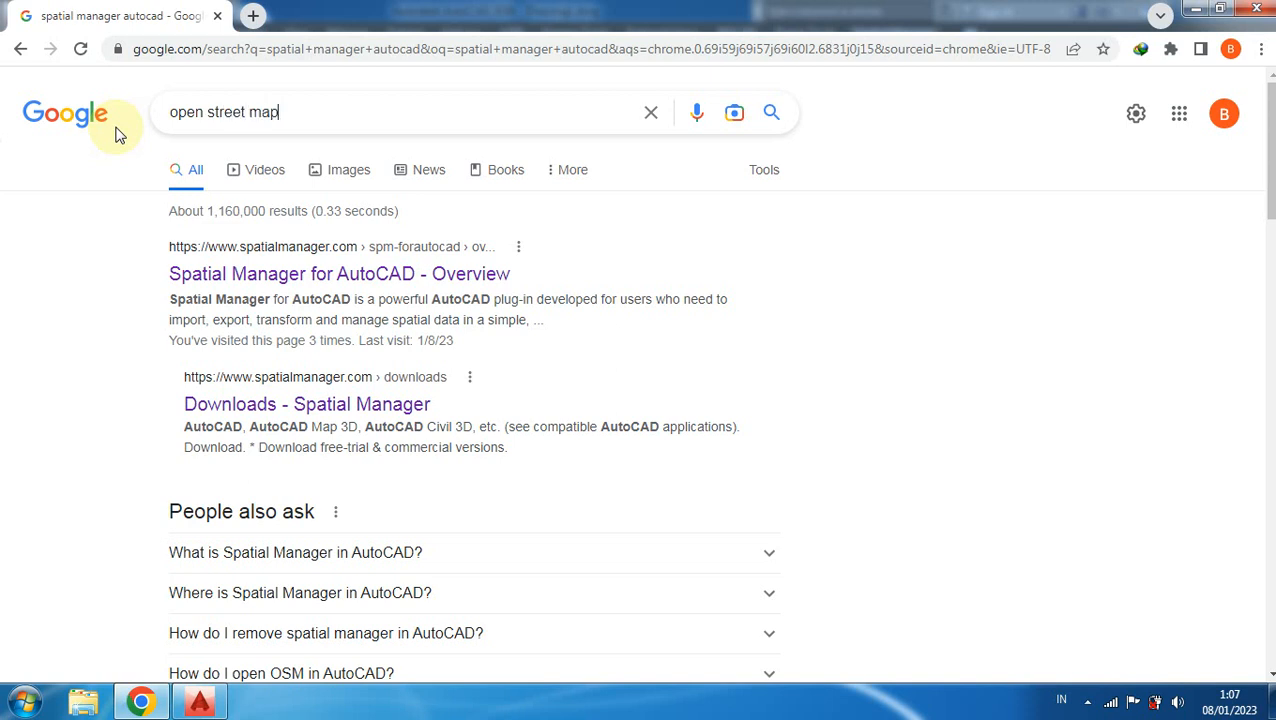
key("Return")
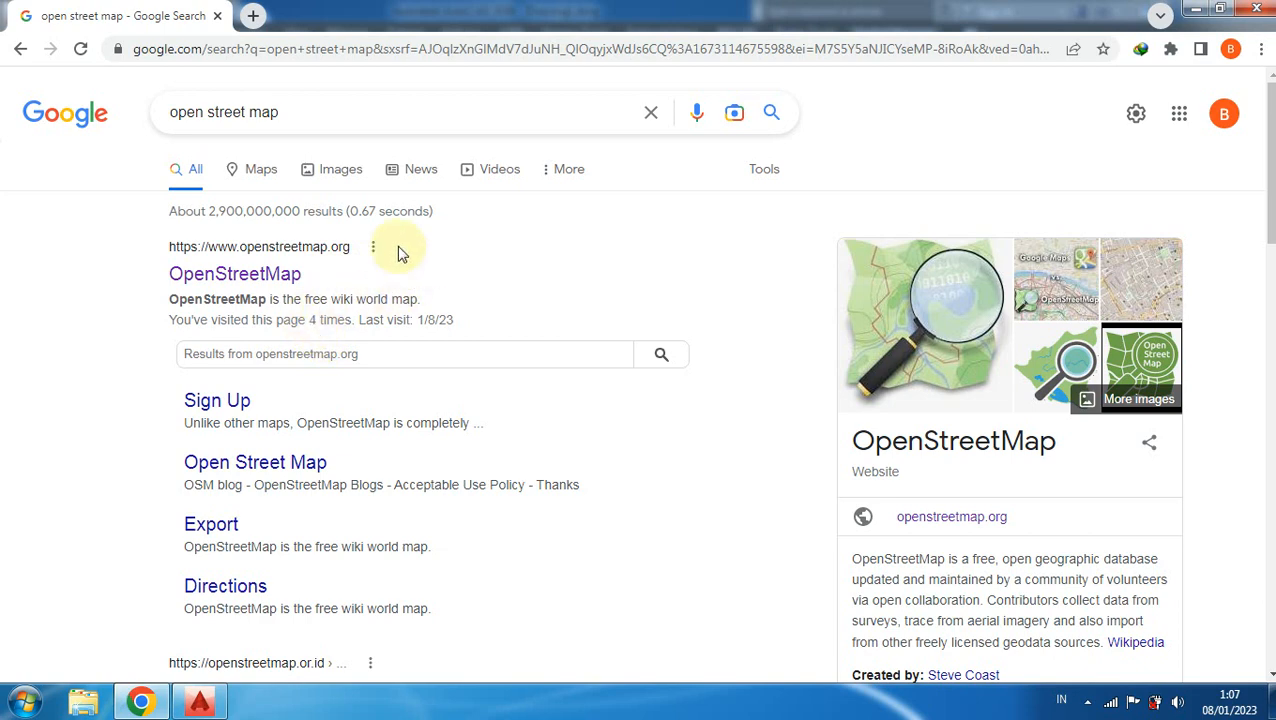
- Open the OpenStreetMap website from the search results in a new tab and switch to it
right_click(228, 276)
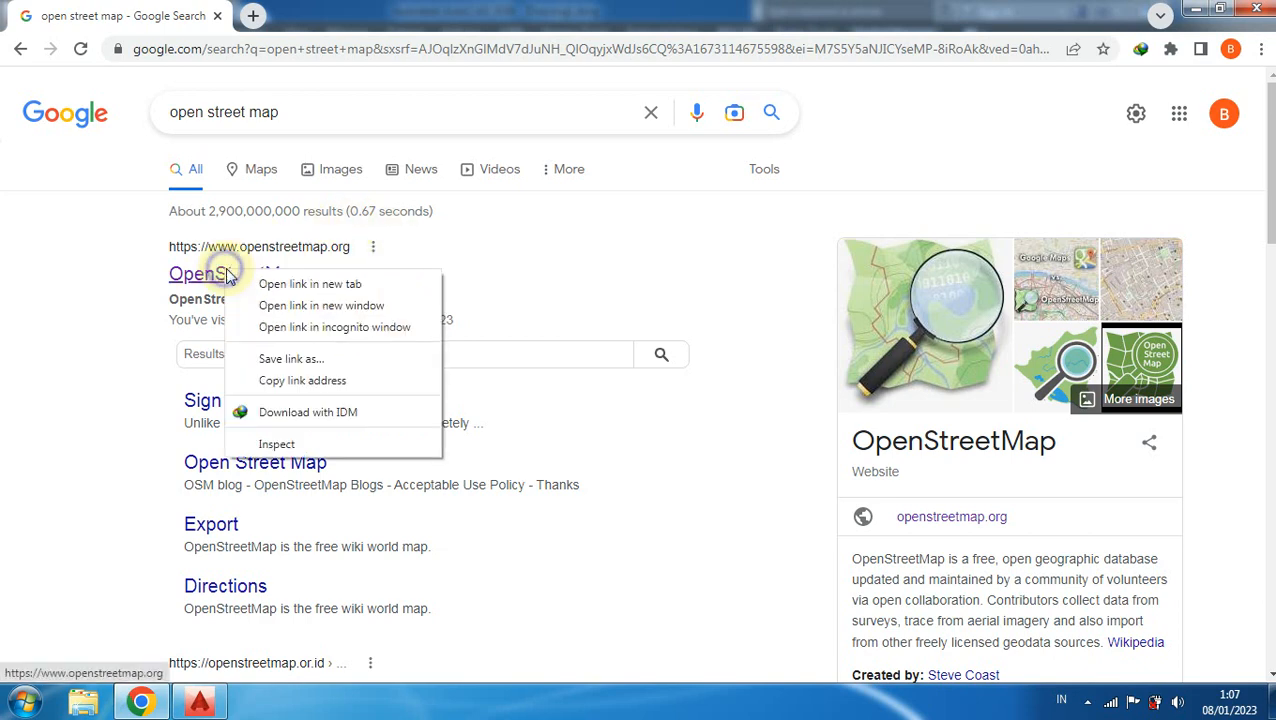
left_click(298, 282)
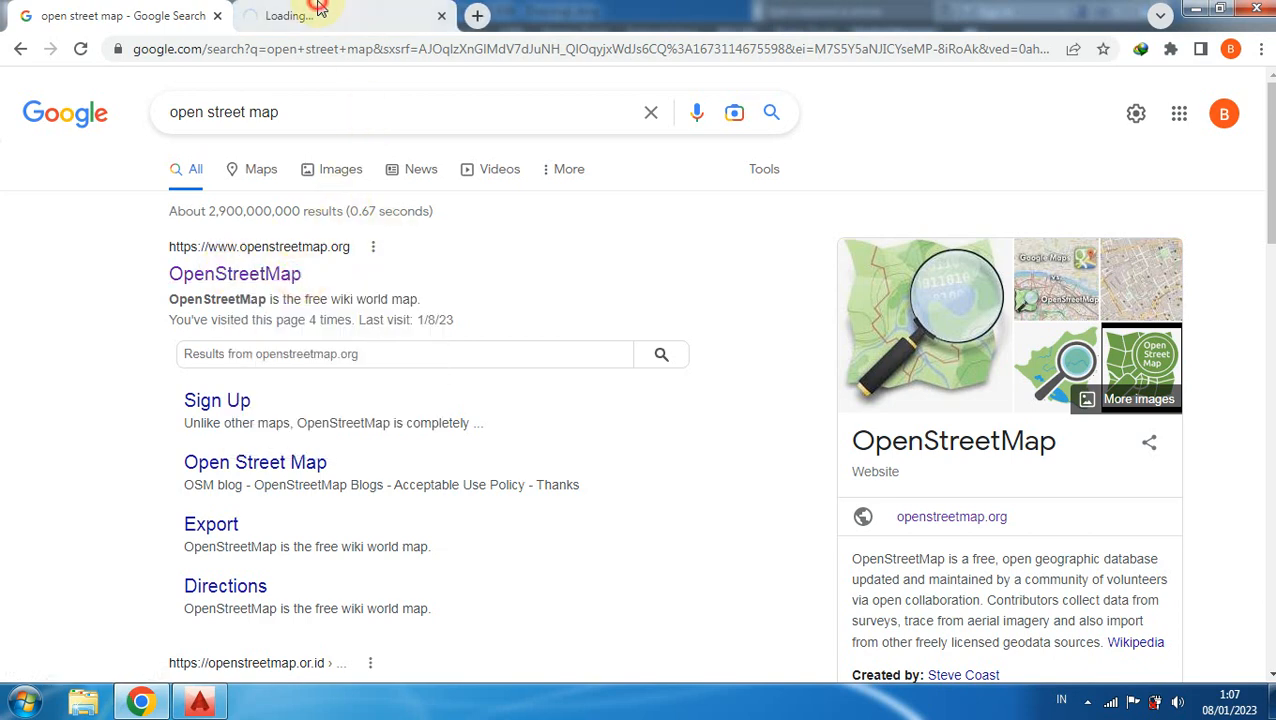
left_click(320, 8)
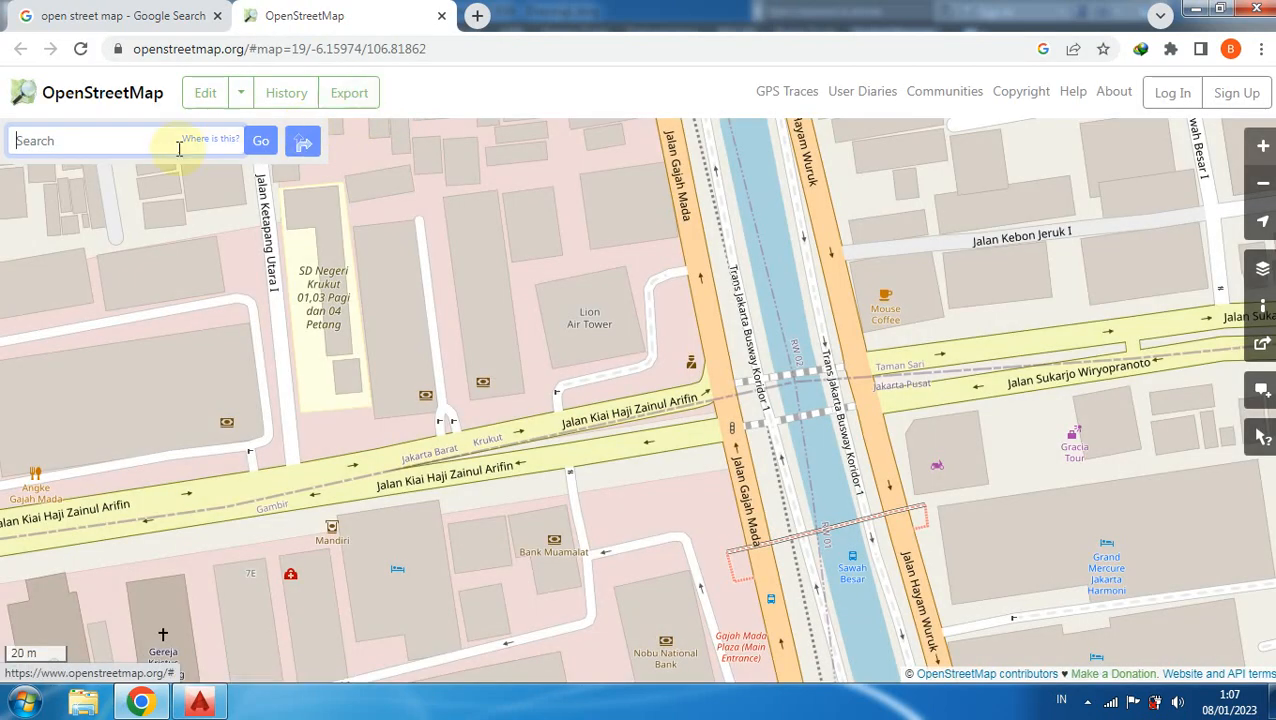
- Search the map for "indonesia" and open the country result for Indonesia
scroll(470, 322, "down", 1)
scroll(494, 332, "down", 4)
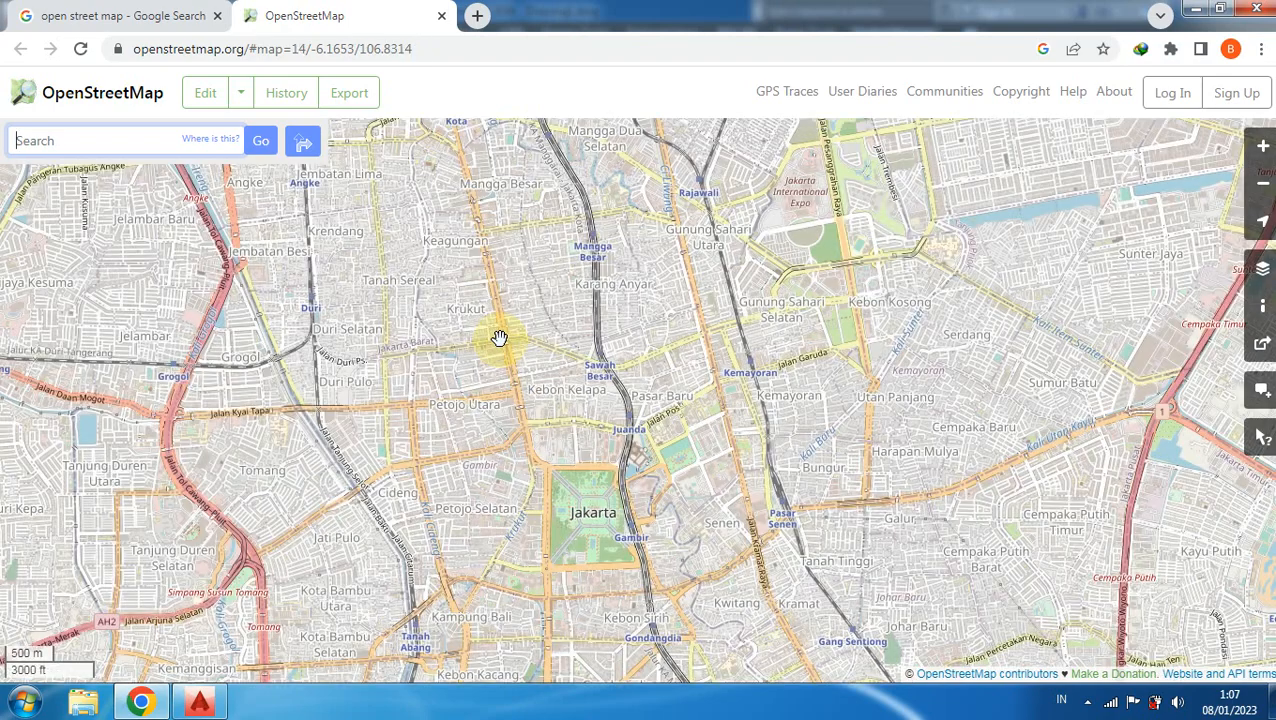
scroll(262, 220, "down", 2)
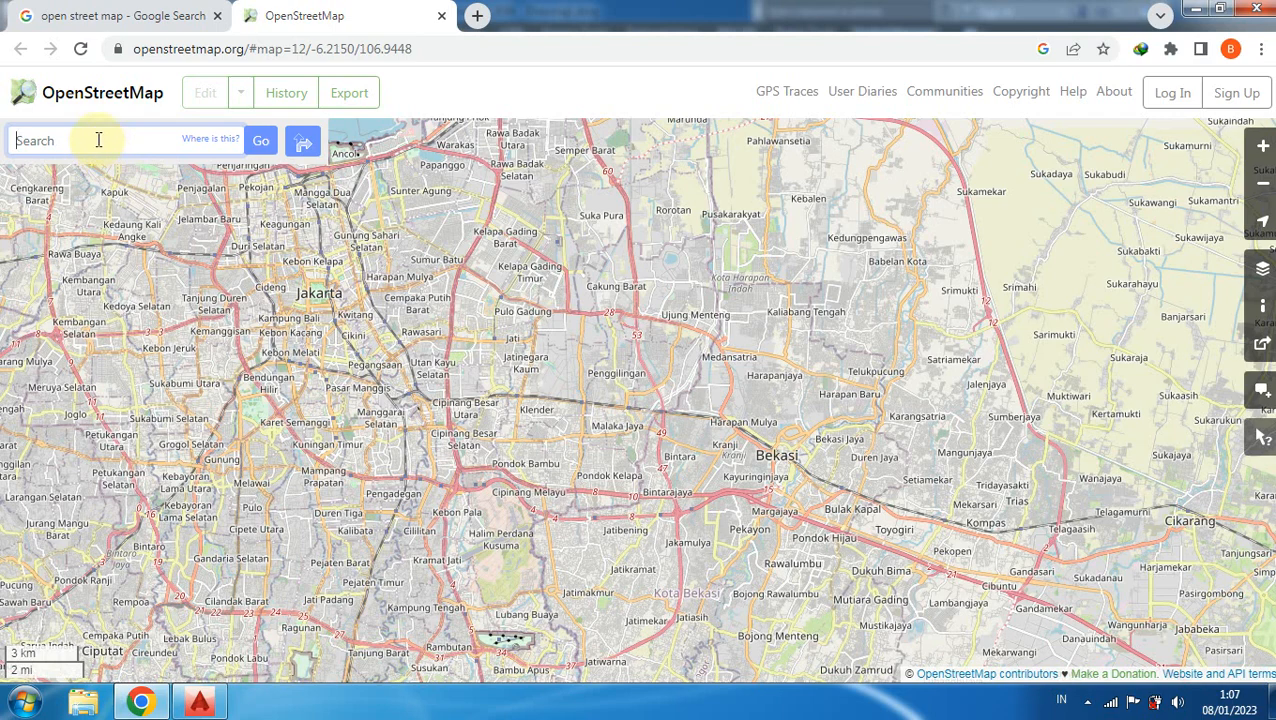
type("indonesia")
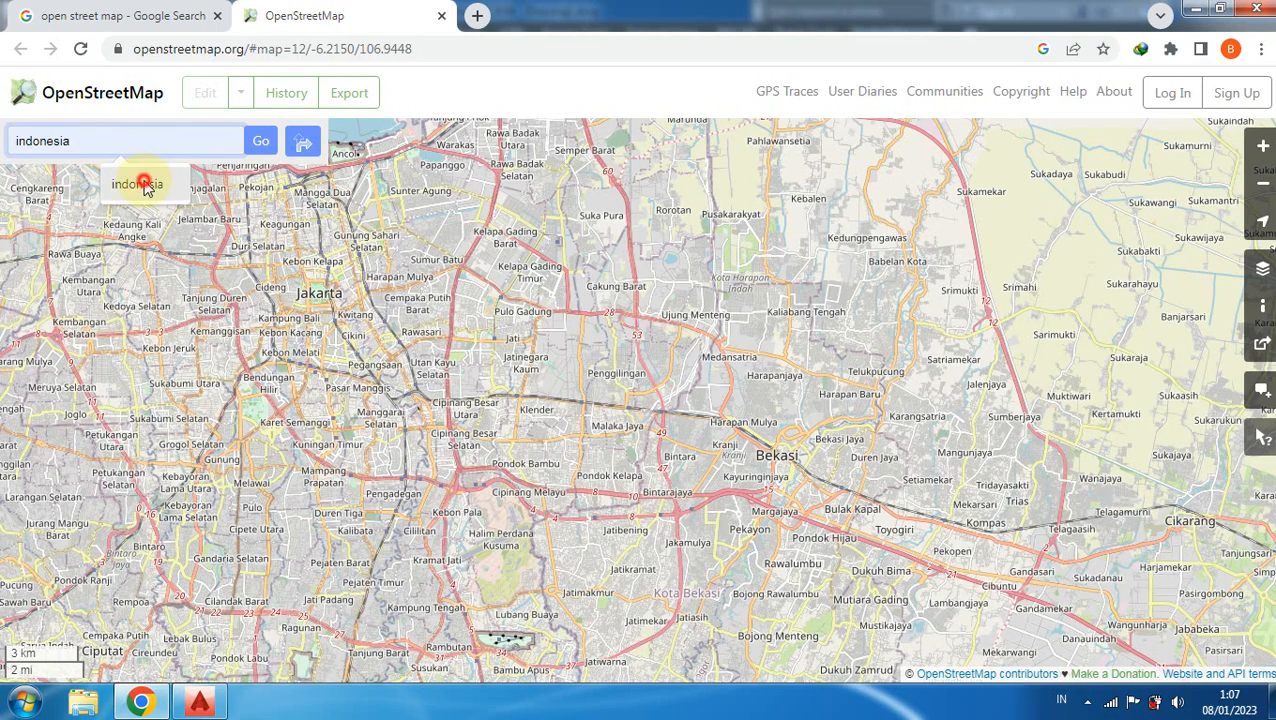
left_click(145, 187)
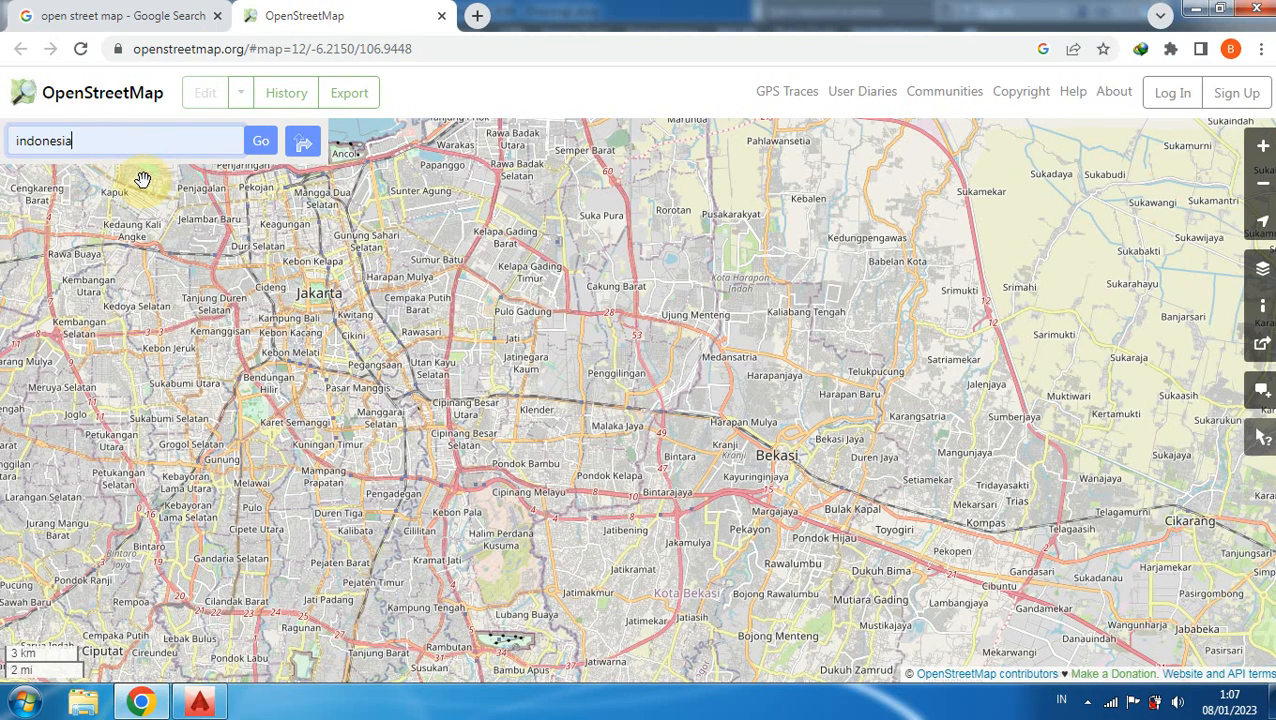
left_click(264, 146)
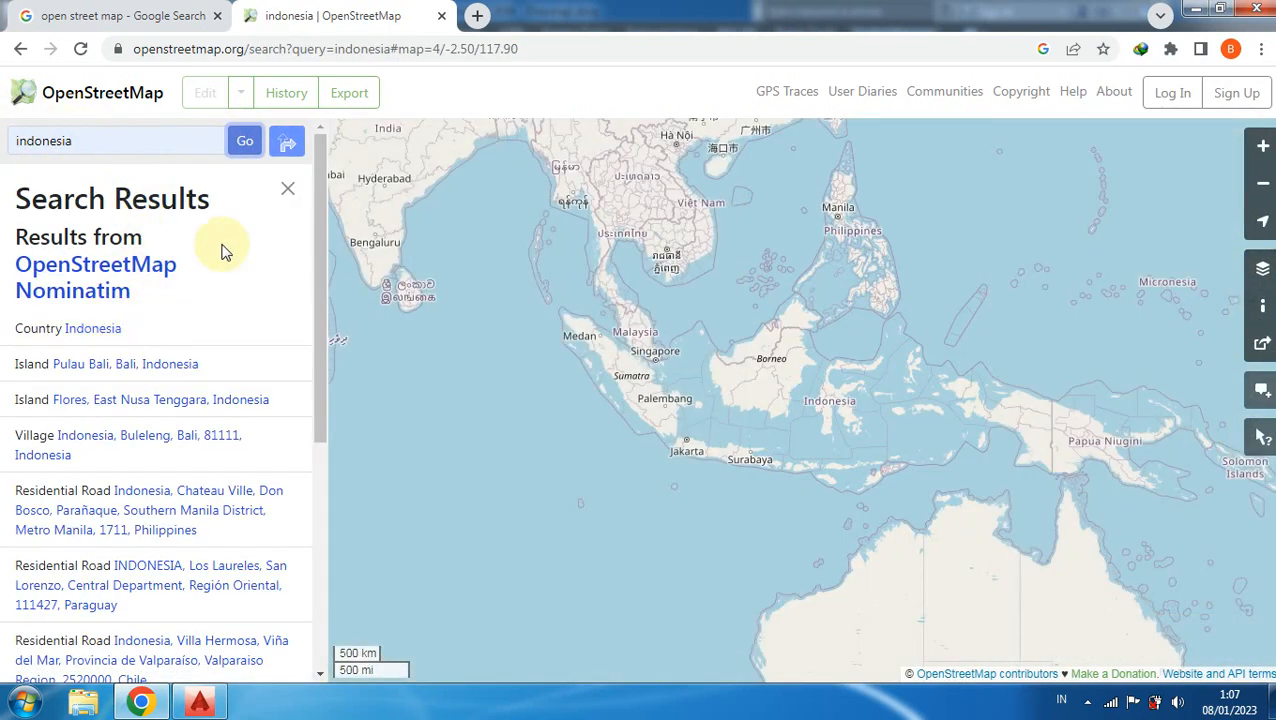
left_click(107, 331)
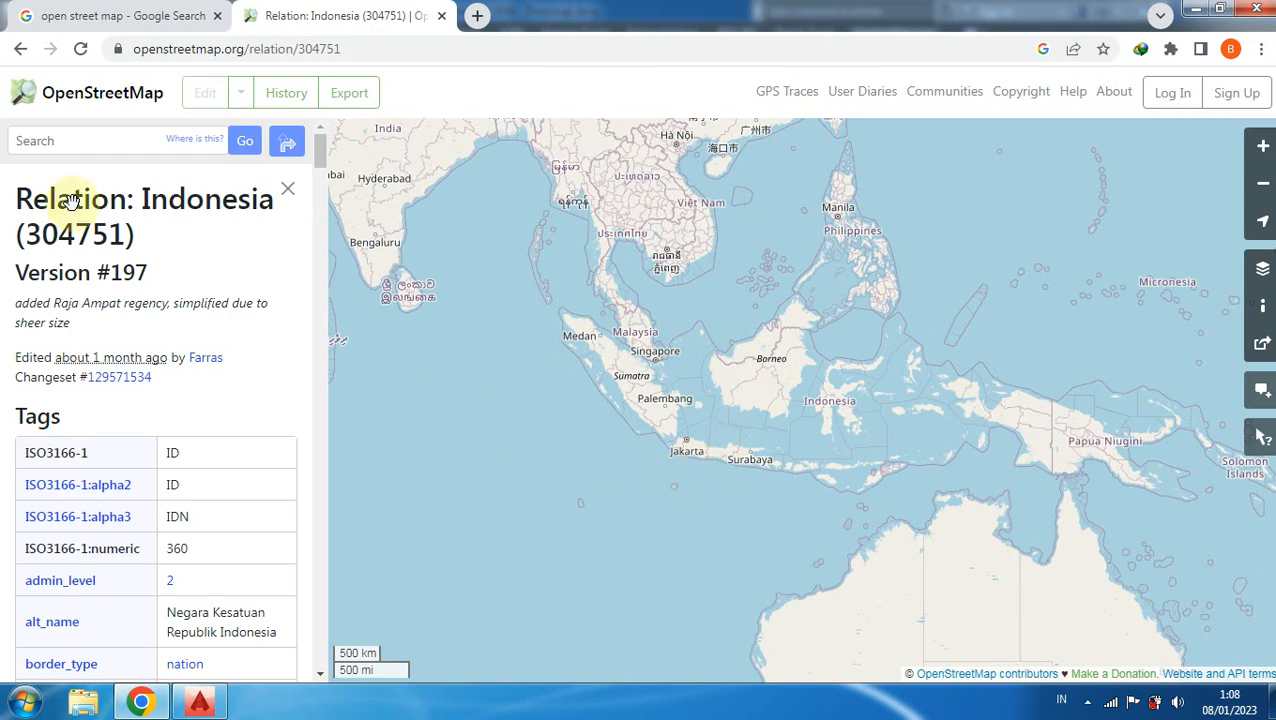
- Search the map for "jakarta" and open the city result Special Capital Region of Jakarta, Indonesia
left_click(59, 139)
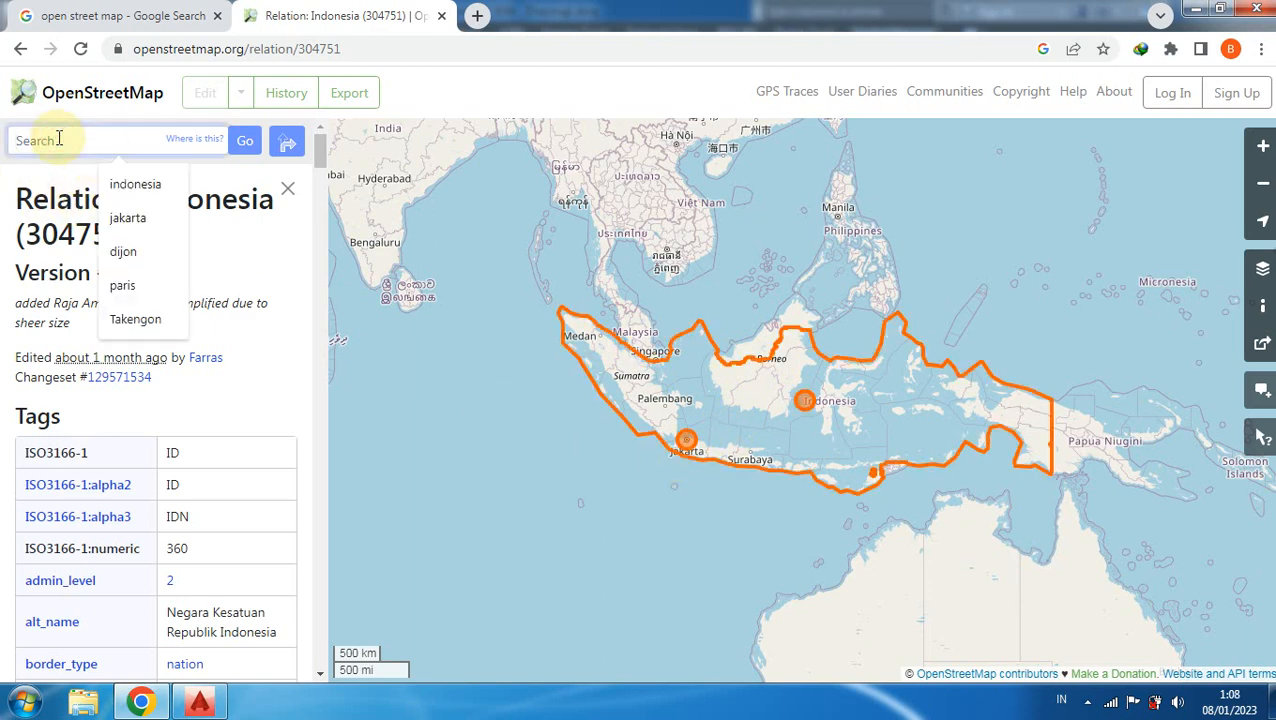
type("jakart")
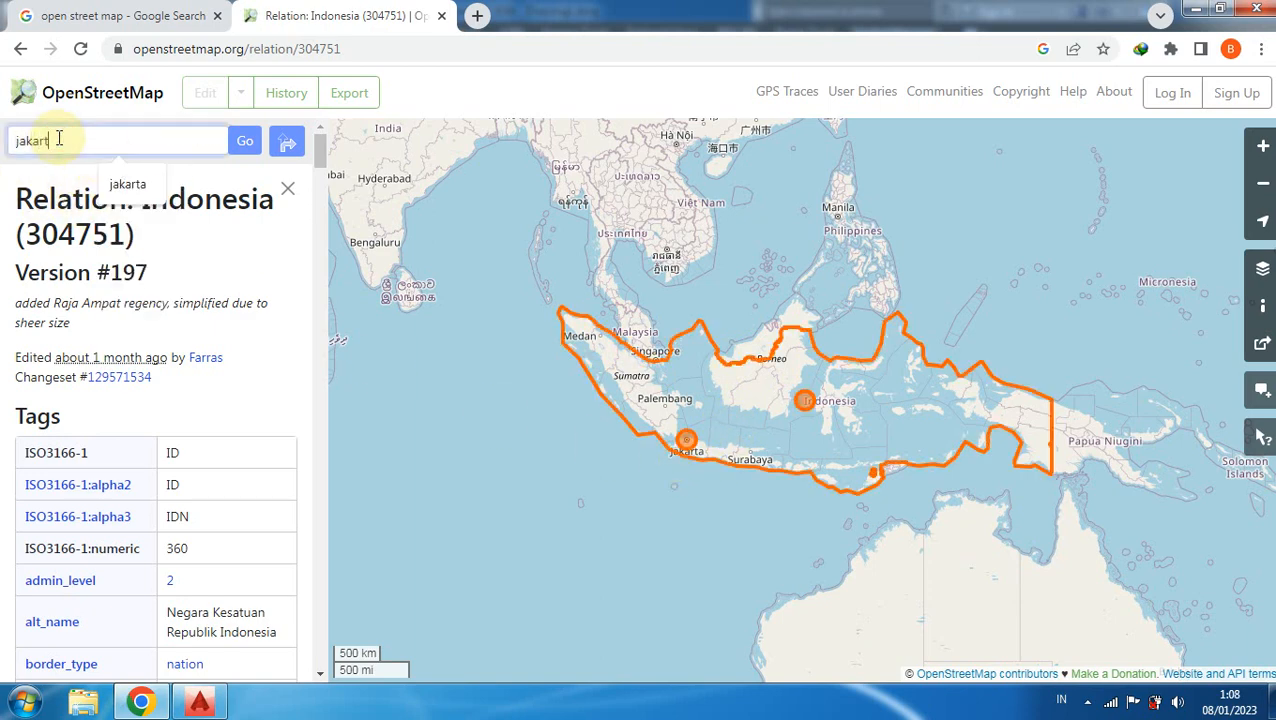
type("a")
double_click(59, 140)
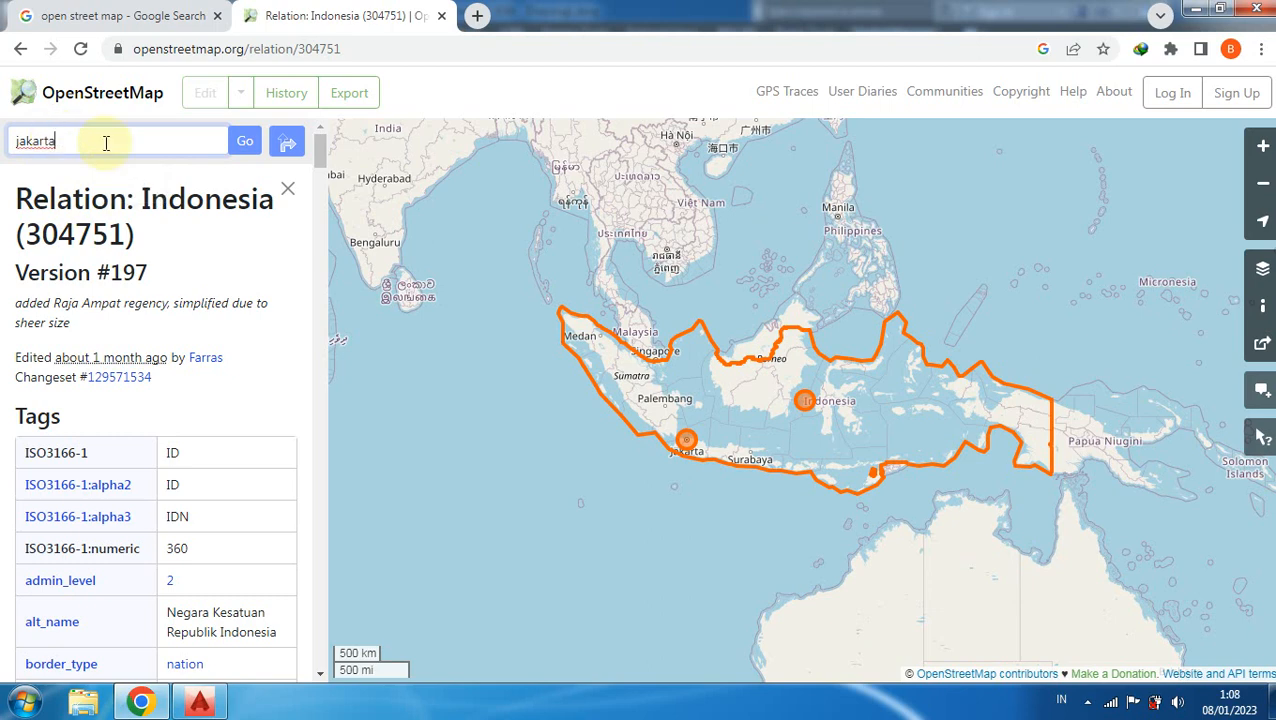
left_click(245, 141)
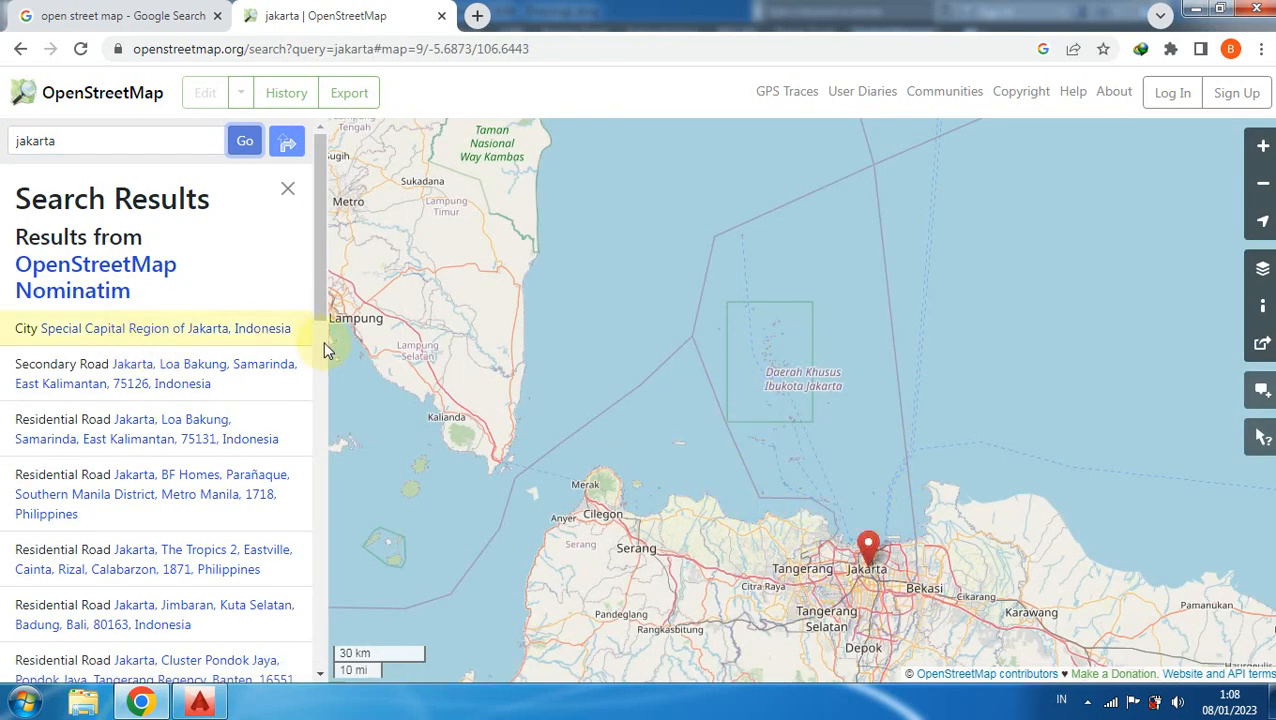
left_click(98, 336)
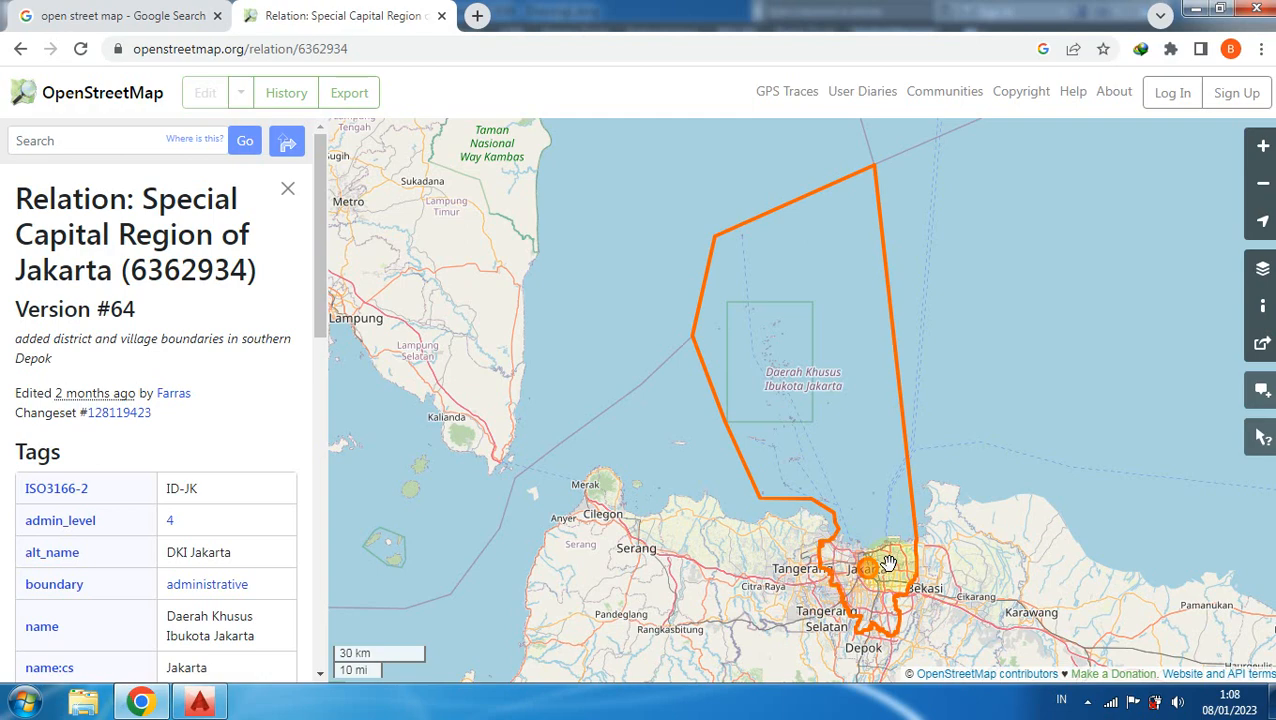
- Examine central Jakarta at street level around Lion Air Tower and the Jalan KH. Hasyim Ashari and Jalan Gajah Mada junction
scroll(870, 575, "up", 3)
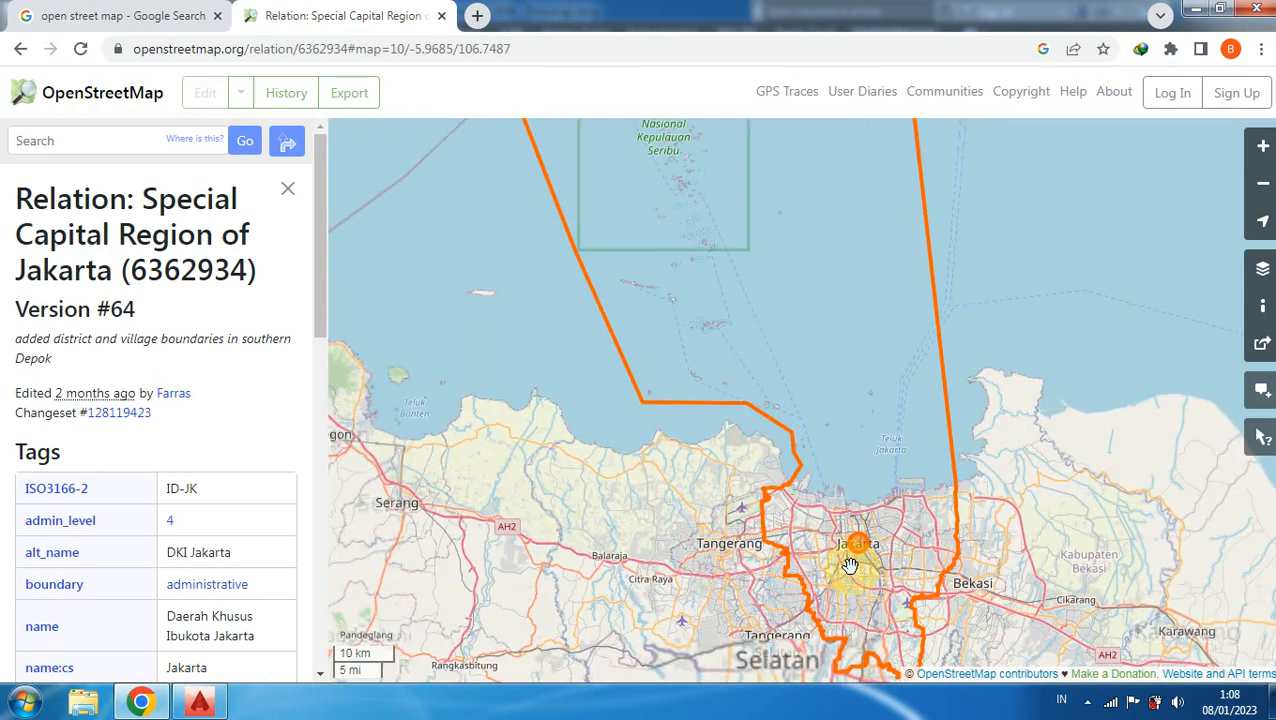
scroll(828, 505, "up", 2)
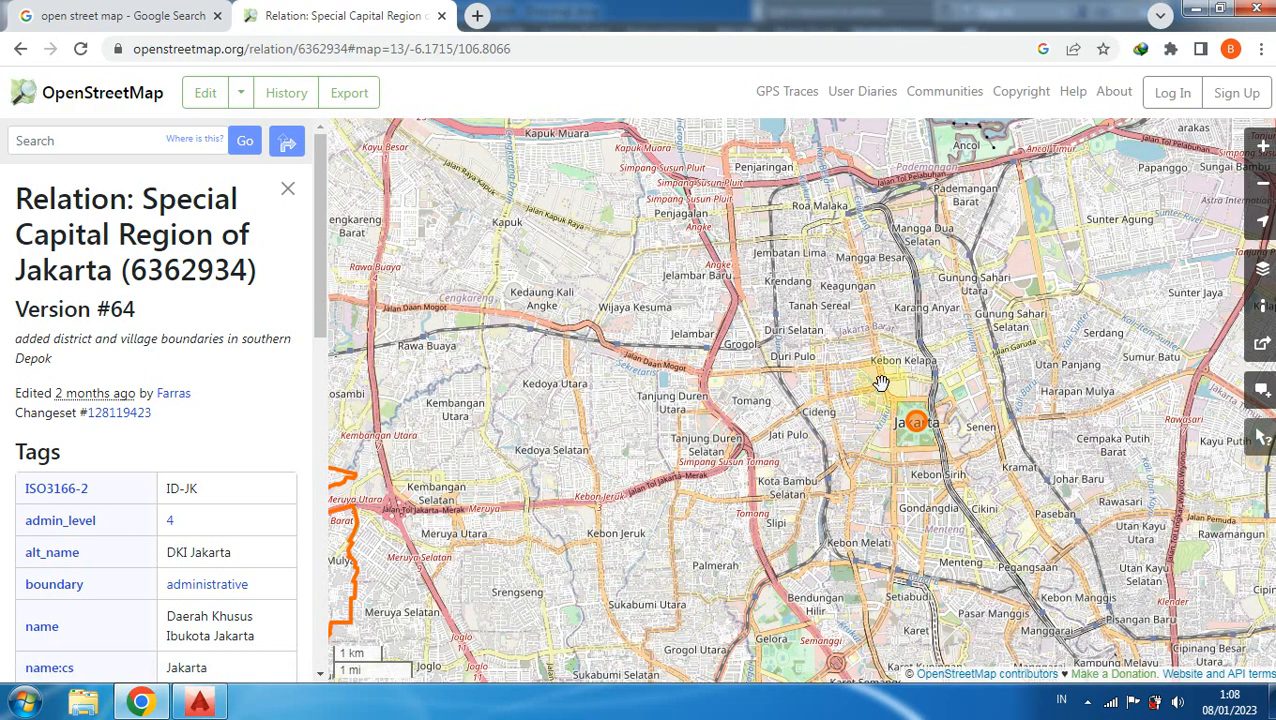
scroll(884, 379, "up", 1)
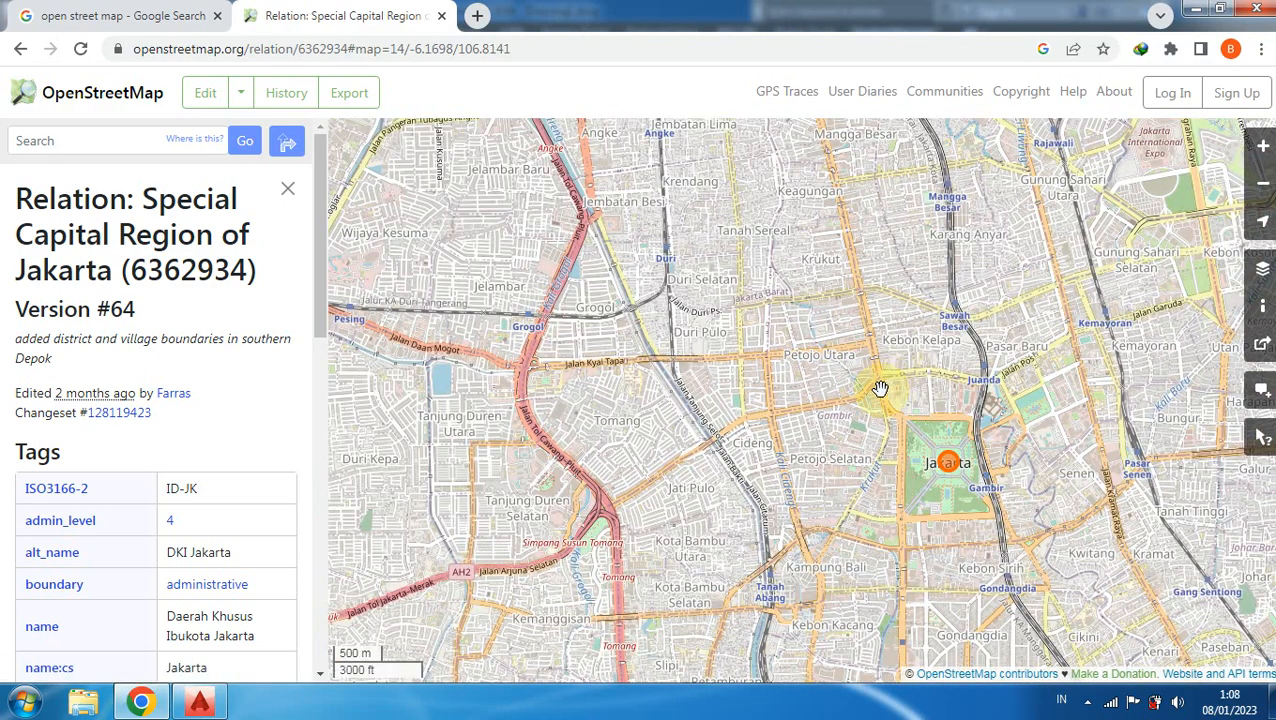
scroll(880, 388, "up", 1)
scroll(904, 414, "up", 1)
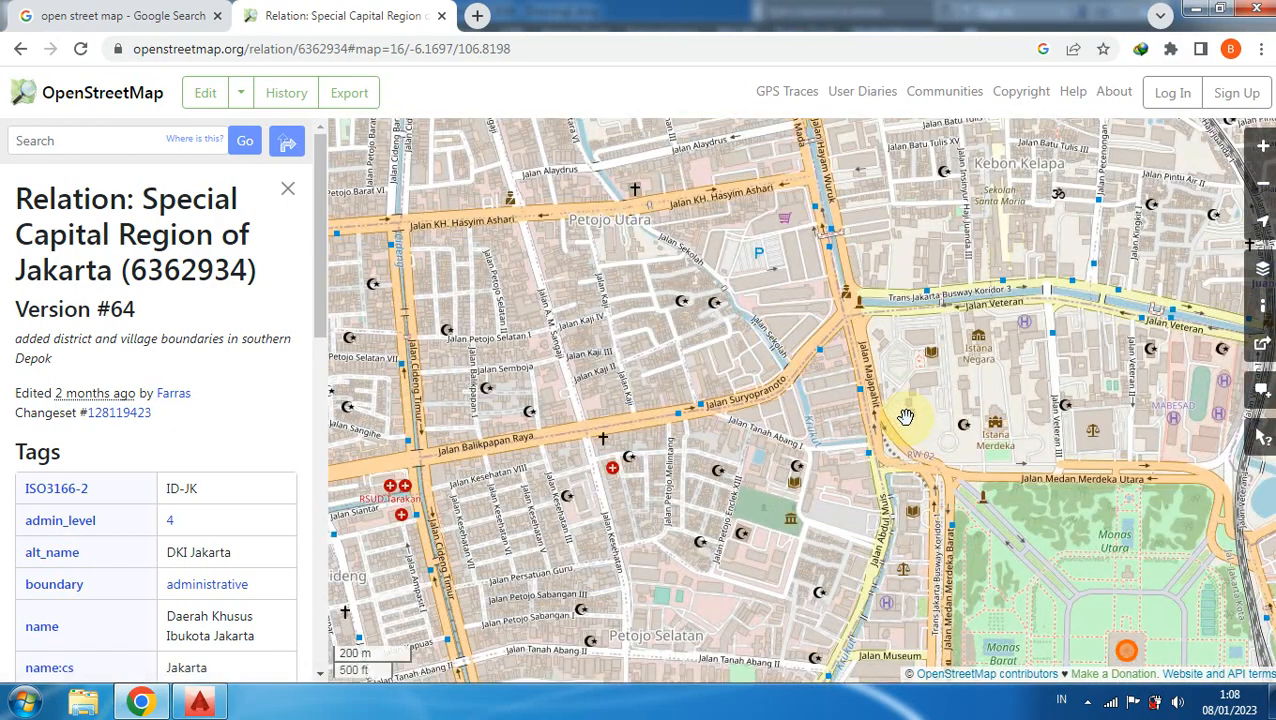
scroll(903, 414, "up", 1)
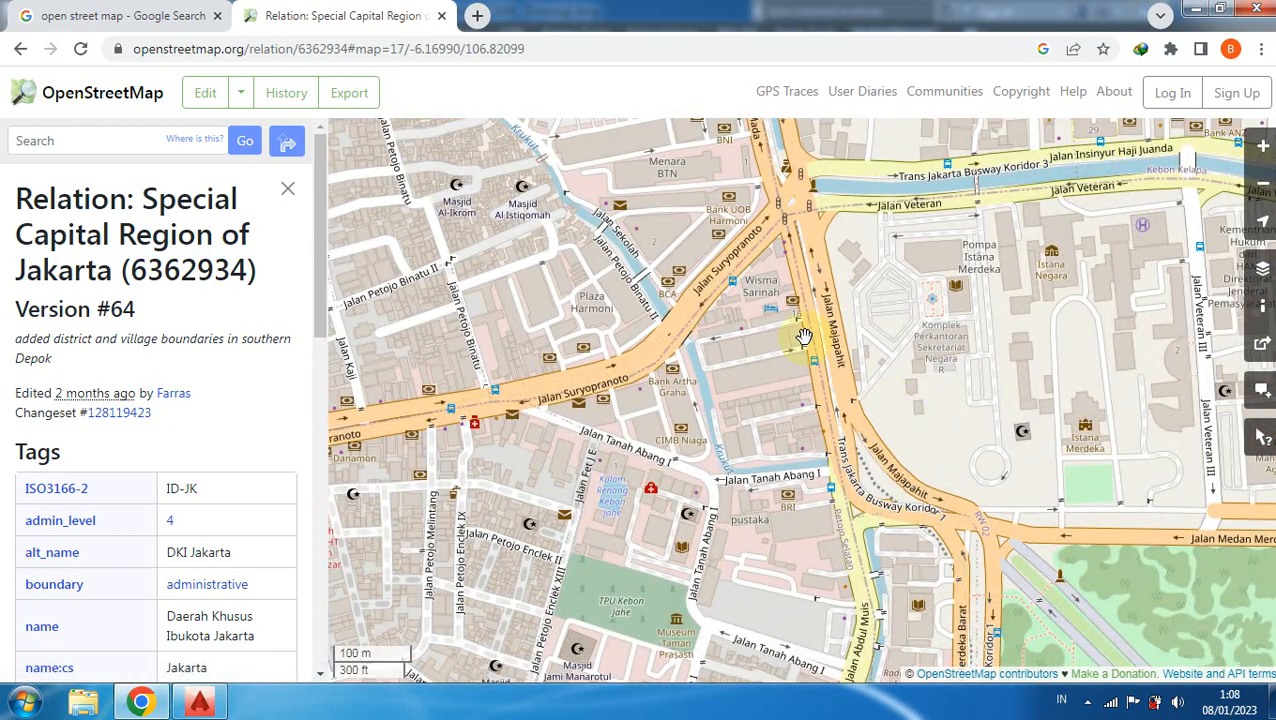
left_click_drag(804, 337, 775, 595)
left_click_drag(800, 365, 947, 553)
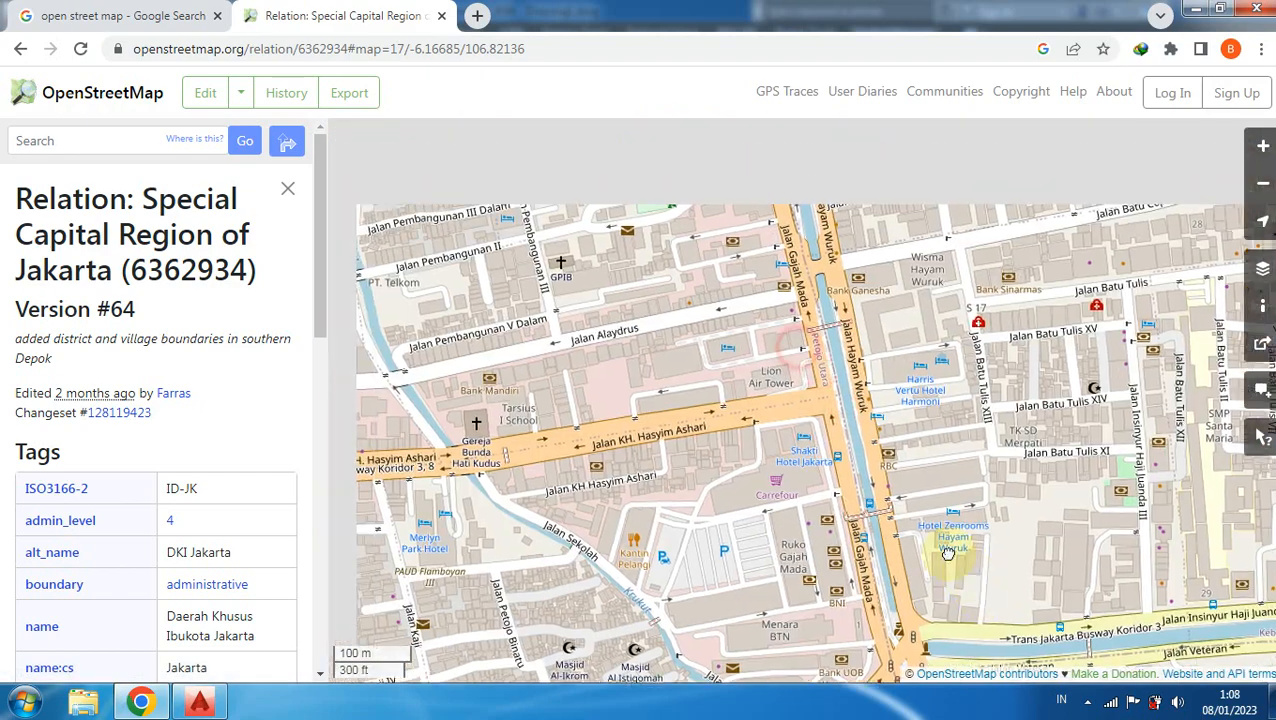
scroll(852, 414, "up", 1)
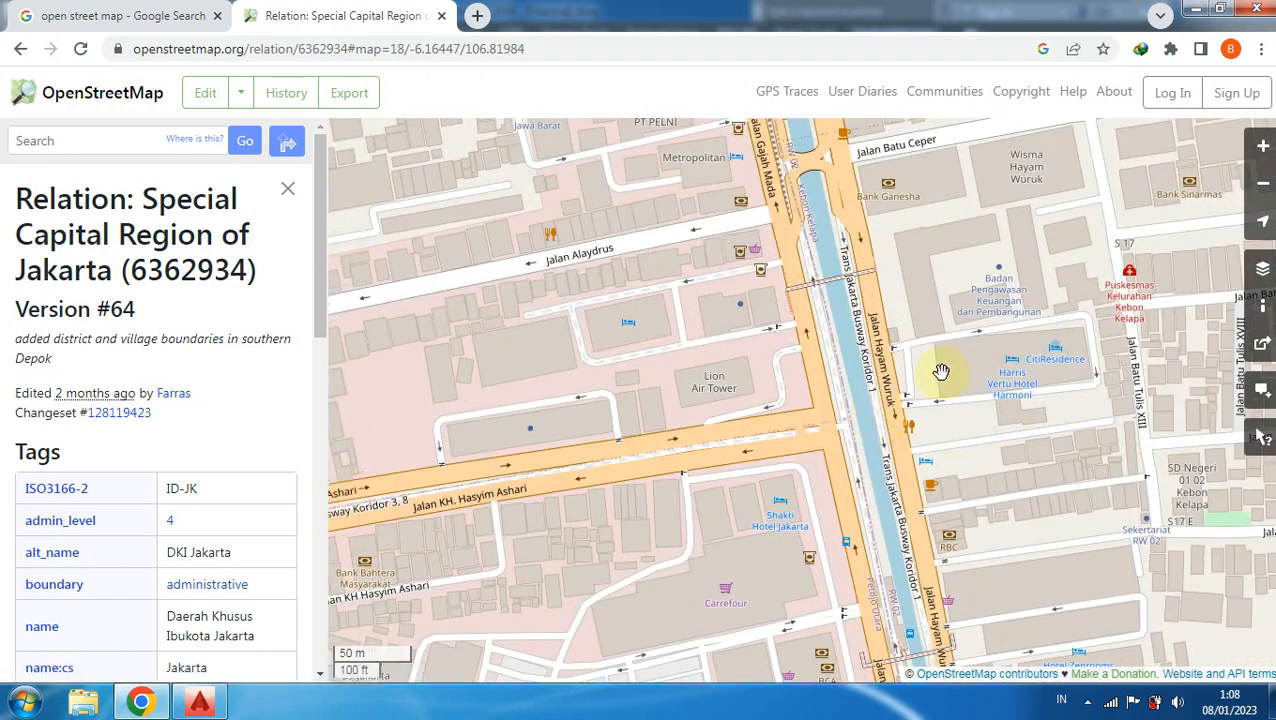
left_click_drag(941, 372, 1049, 394)
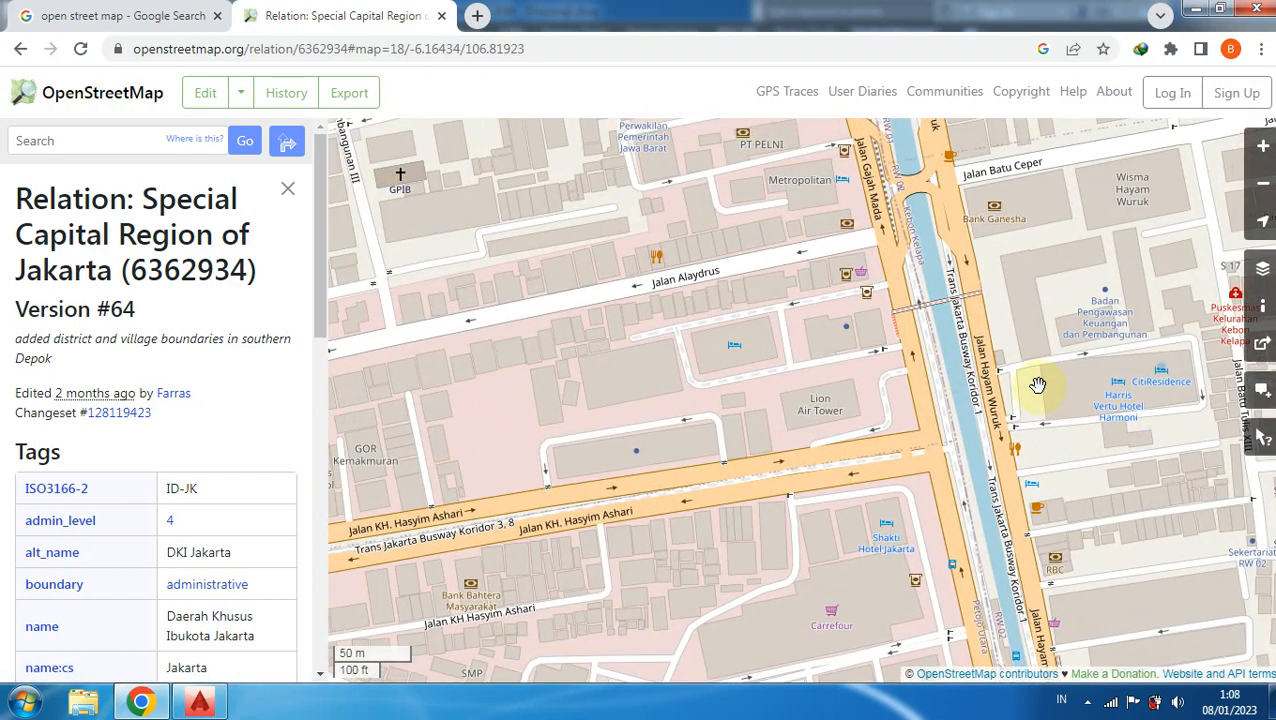
- Frame the Jalan Veteran and Jalan Suryopranoto junction beside Menara BTN and export that map area as map.osm
mouse_move(1030, 413)
left_mouse_down()
mouse_move(957, 336)
mouse_move(806, 282)
left_mouse_up()
left_click_drag(877, 373, 853, 243)
left_click_drag(854, 318, 854, 288)
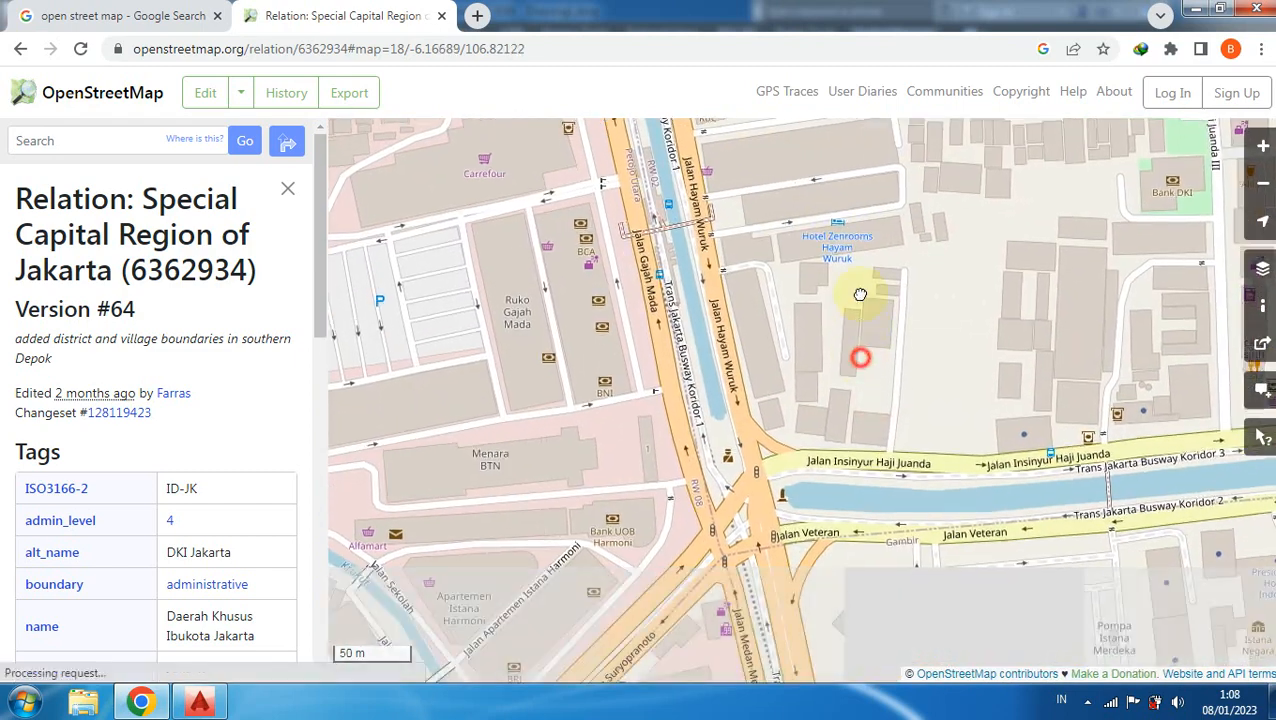
mouse_move(854, 341)
left_mouse_down()
mouse_move(854, 271)
mouse_move(880, 265)
mouse_move(872, 274)
mouse_move(945, 296)
left_mouse_up()
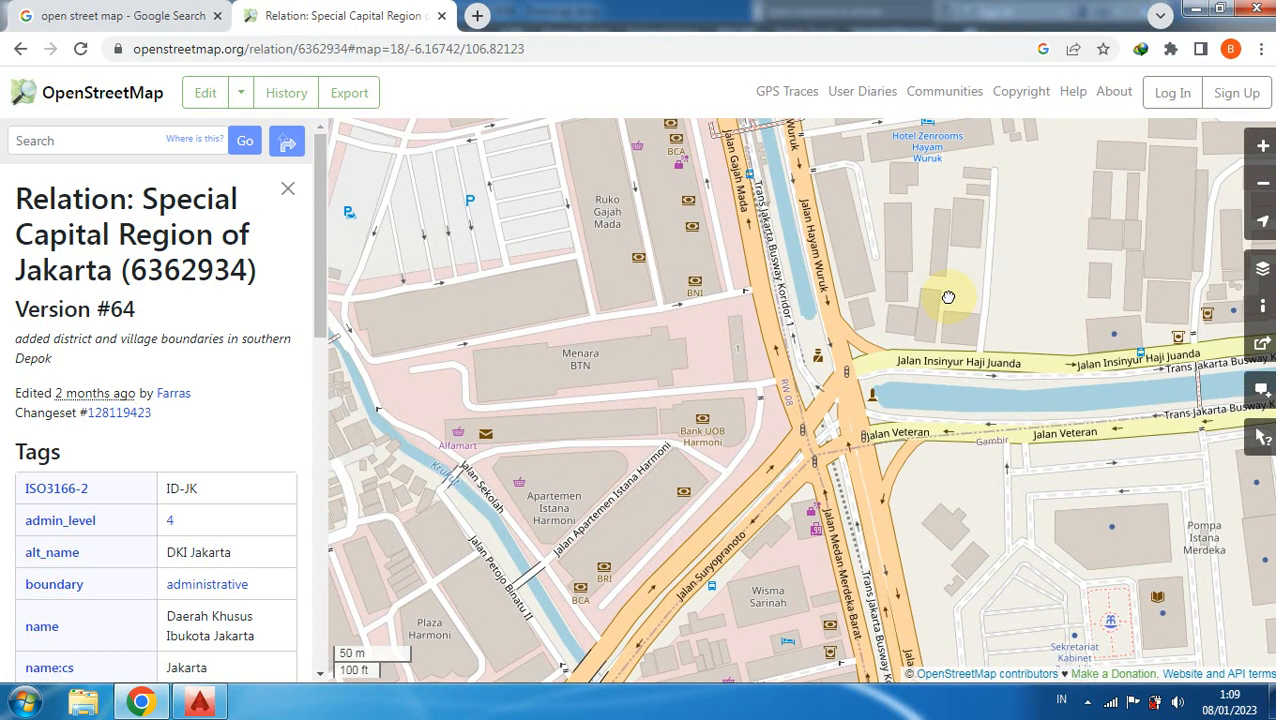
left_click(350, 96)
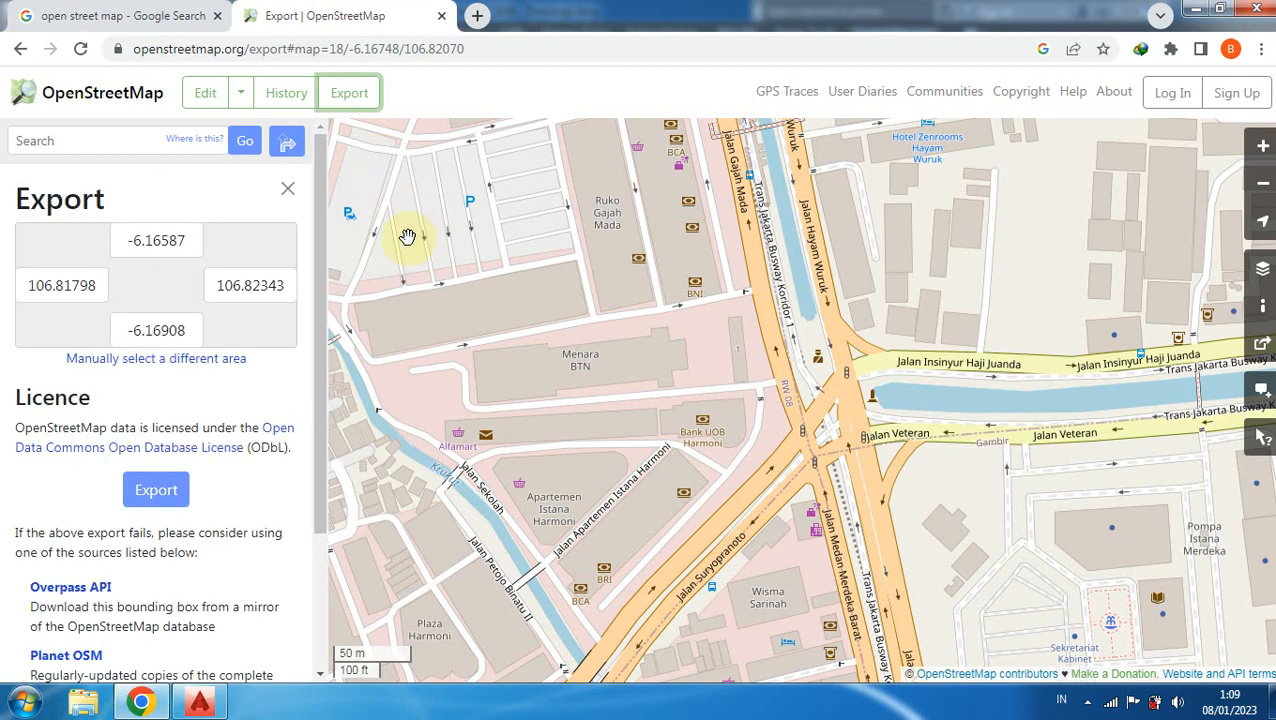
left_click(166, 490)
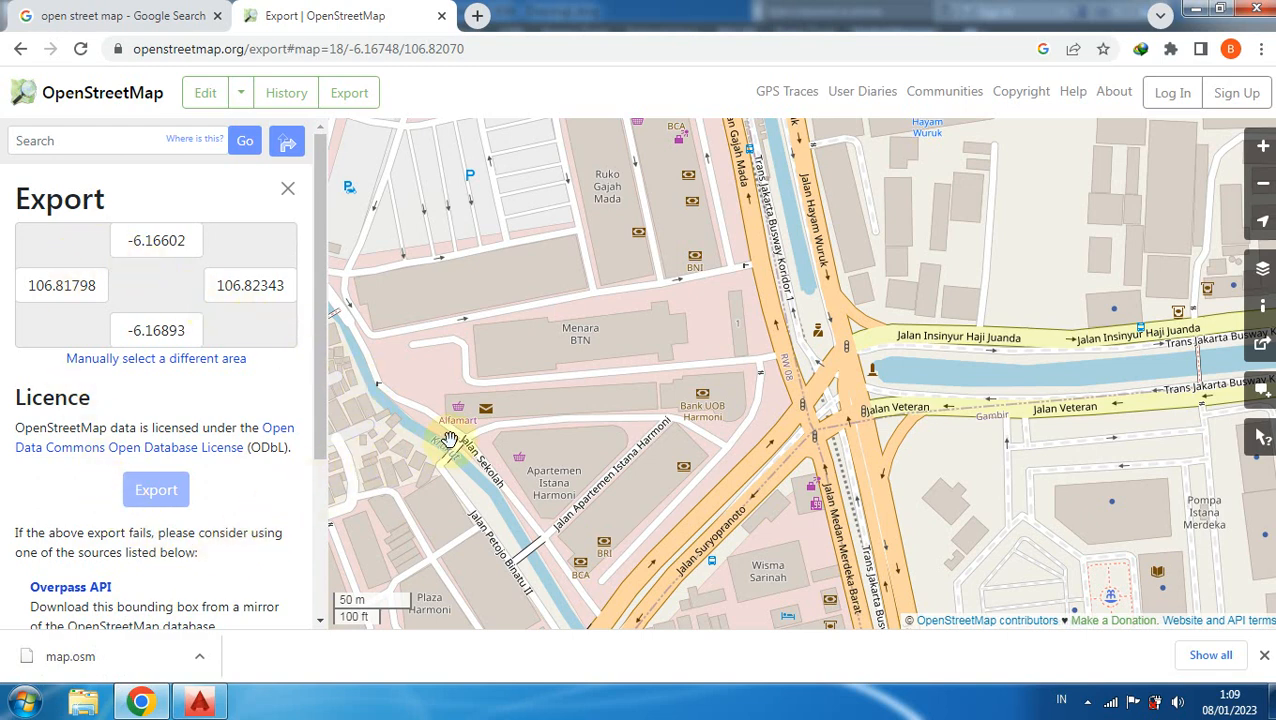
- Switch to Windows Explorer and transfer map.osm from the Downloads folder to Local Disk (D:)
key("super+e")
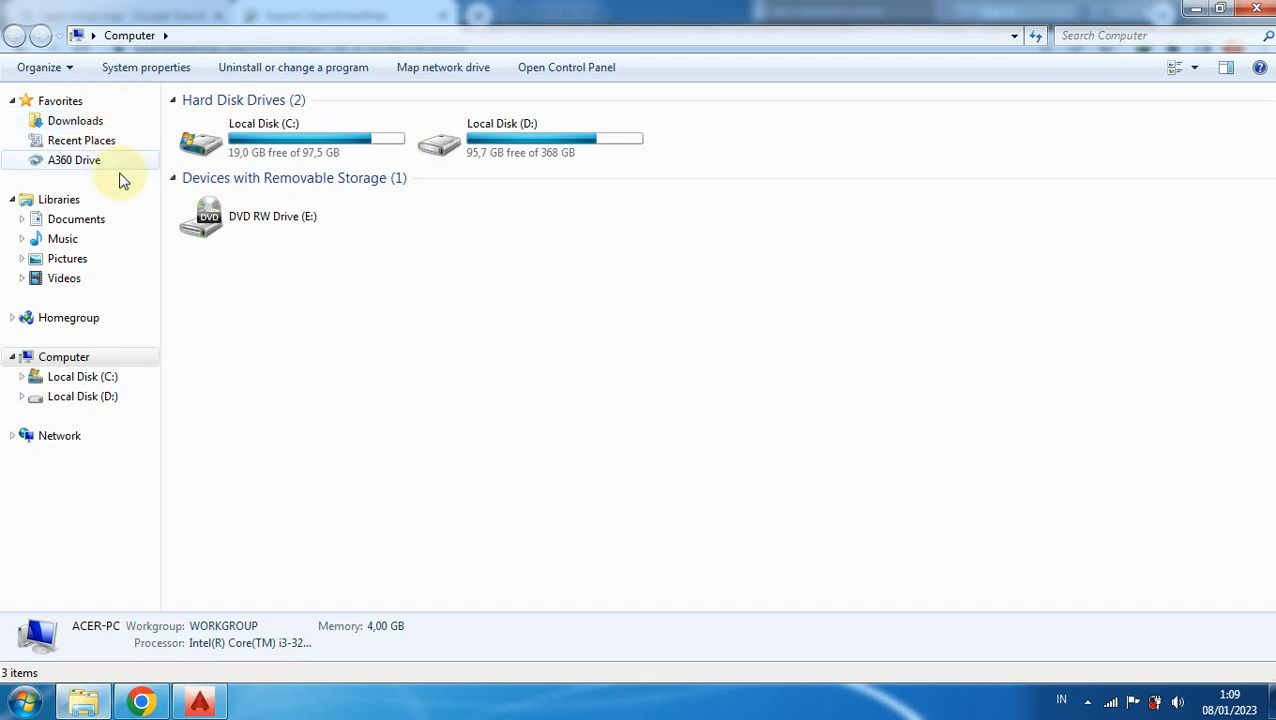
left_click(76, 124)
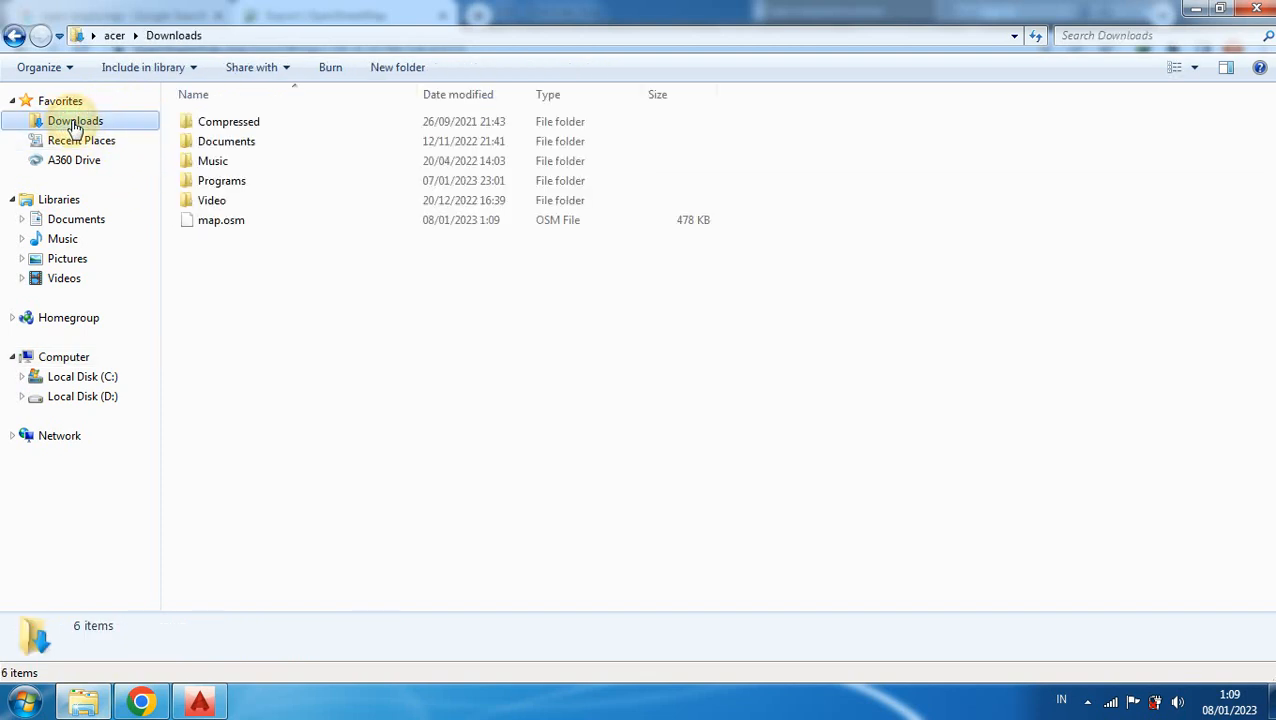
left_click(211, 226)
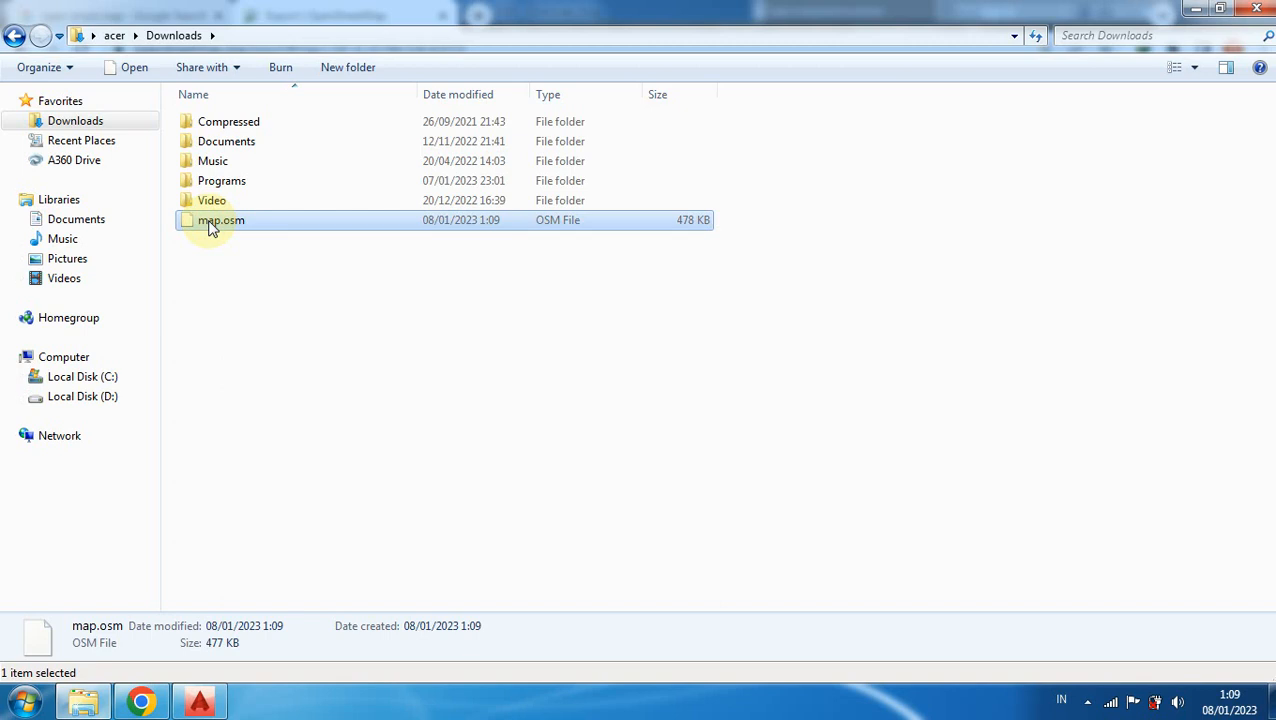
left_click(100, 398)
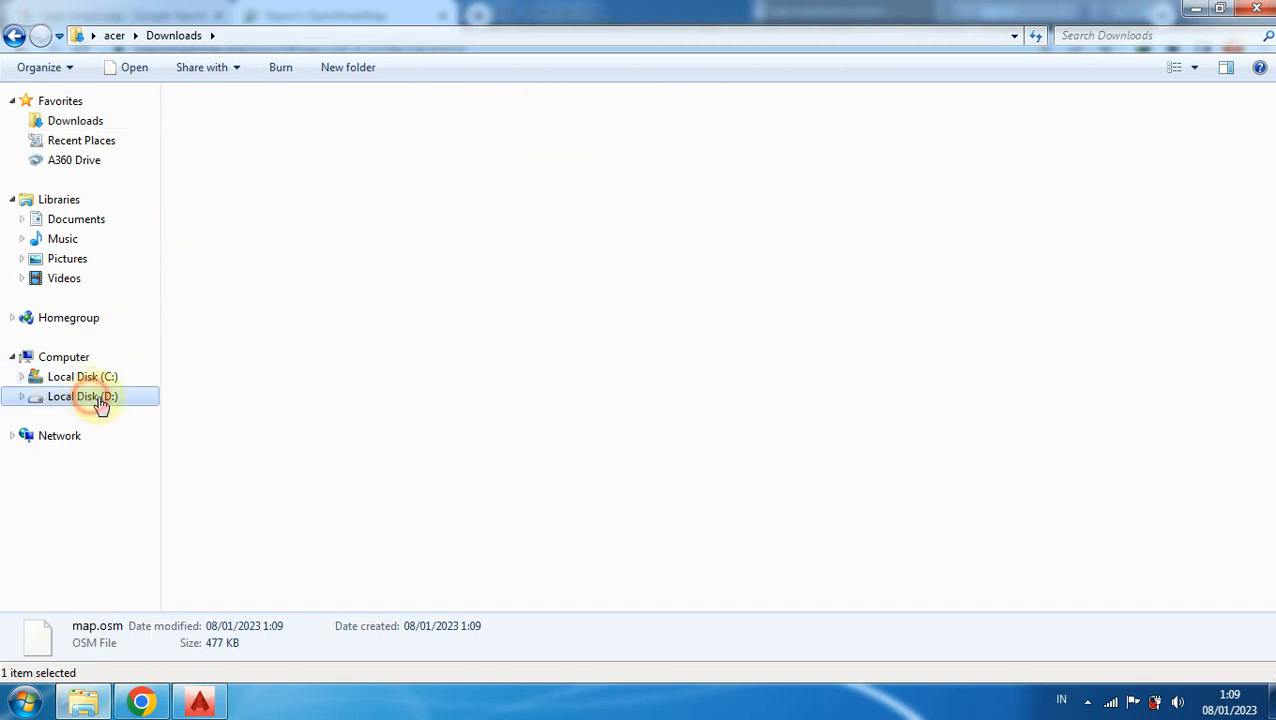
key("ctrl+v")
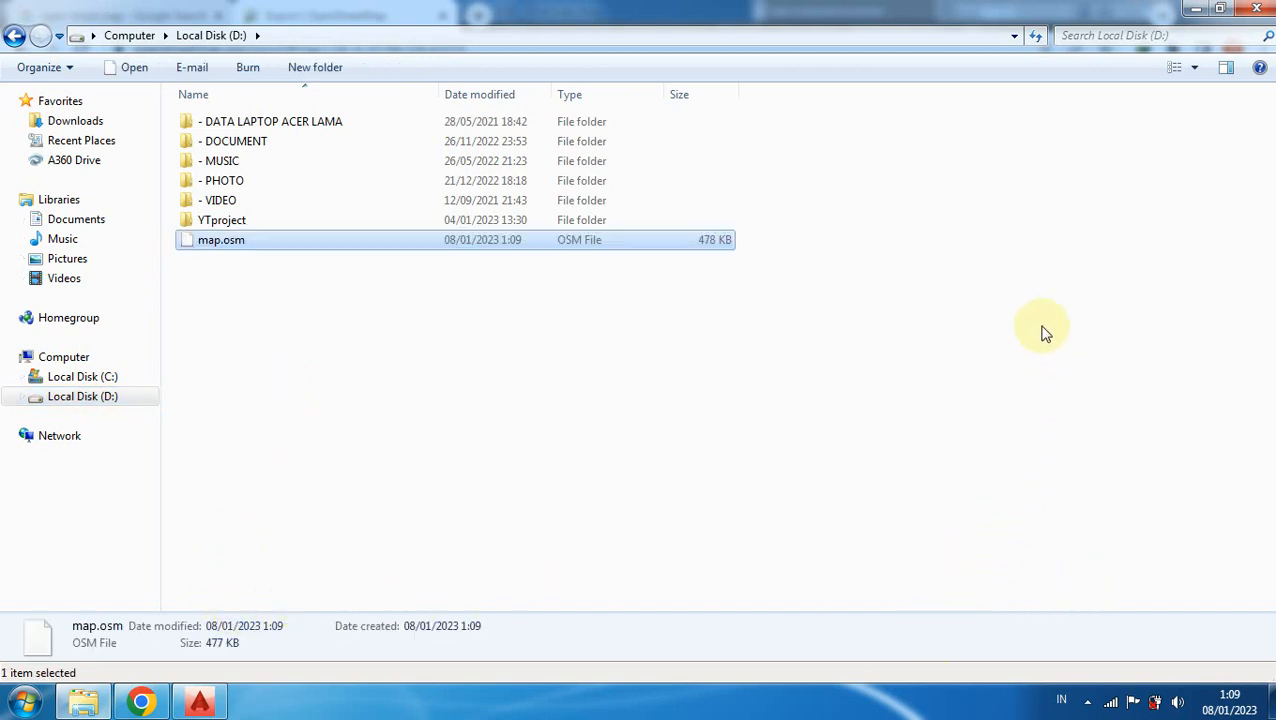
- Disconnect the computer from the Mi 8 wireless network and close the network list
left_click(1110, 706)
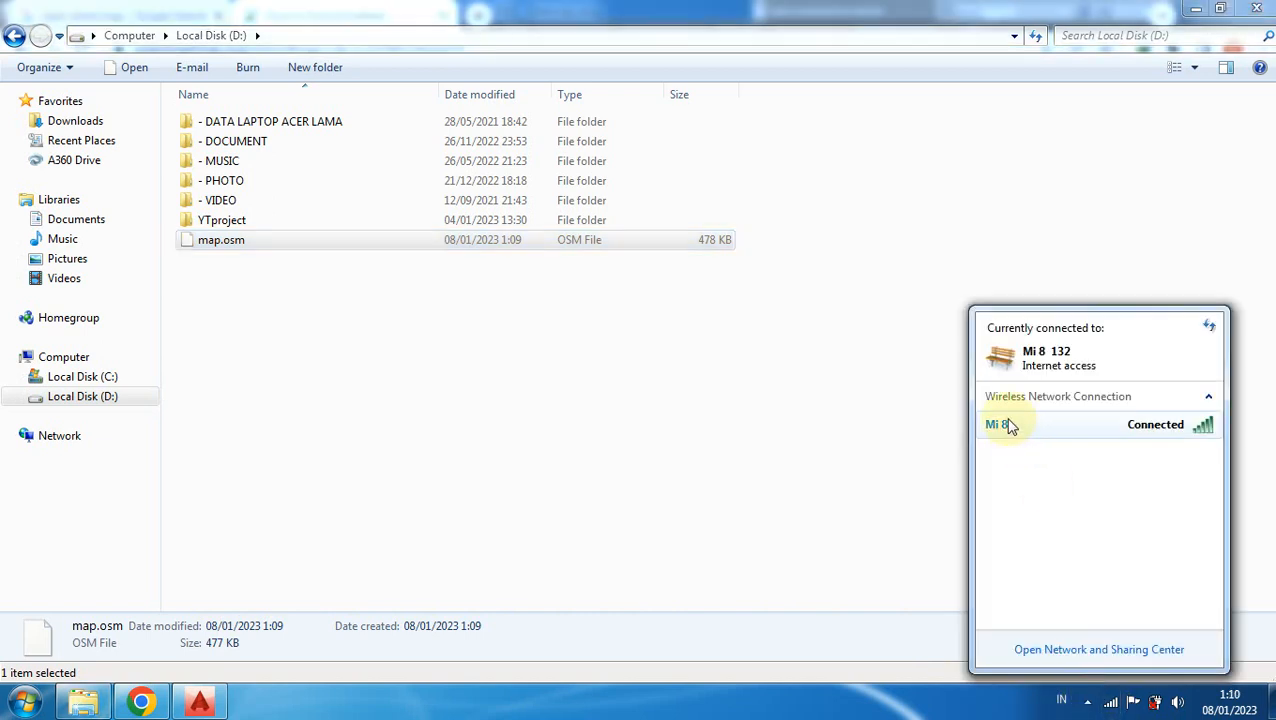
left_click(1000, 425)
left_click(1168, 455)
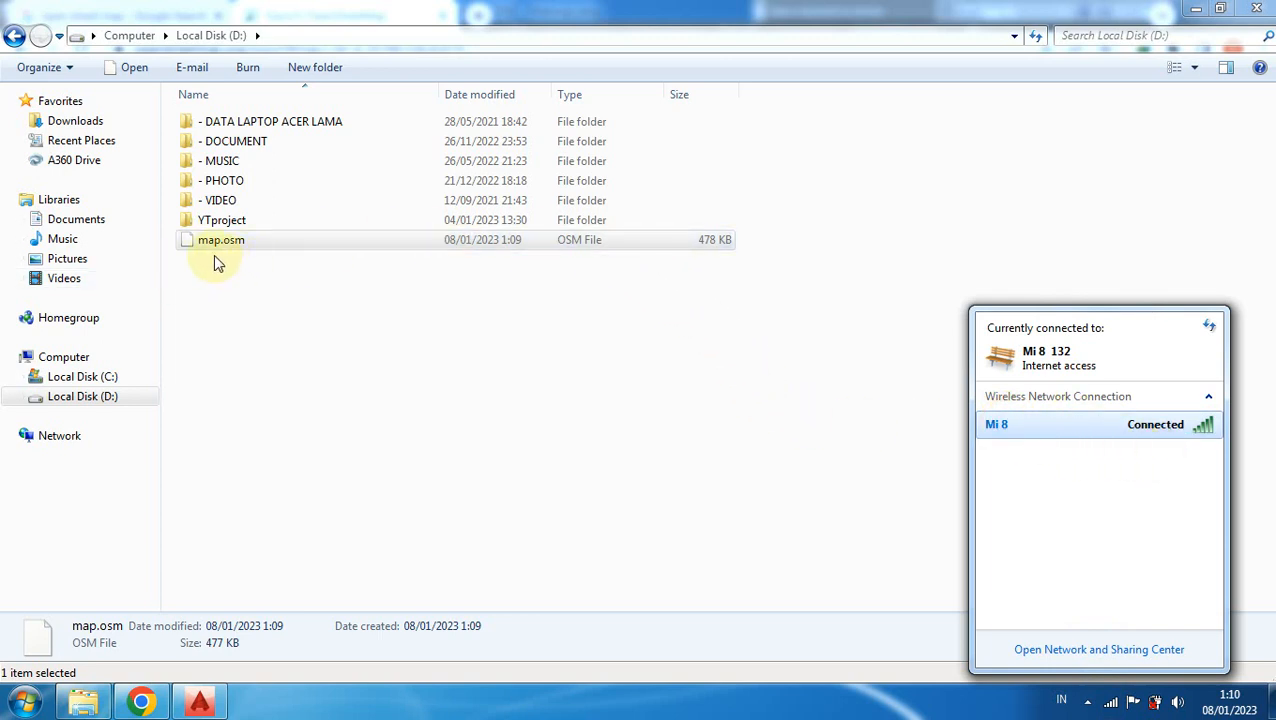
left_click(252, 430)
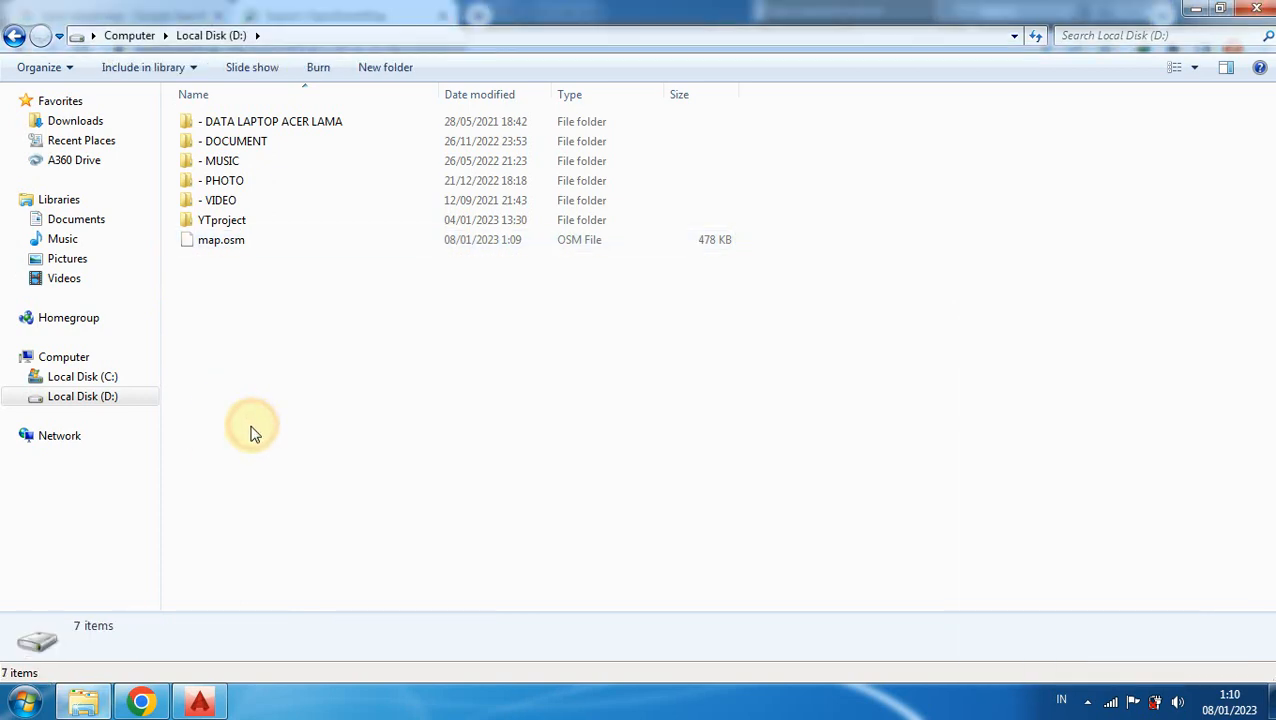
- Switch to AutoCAD and start a Spatial Manager import with map.osm on Local Disk (D:) as the data source
left_click(197, 702)
left_click(58, 33)
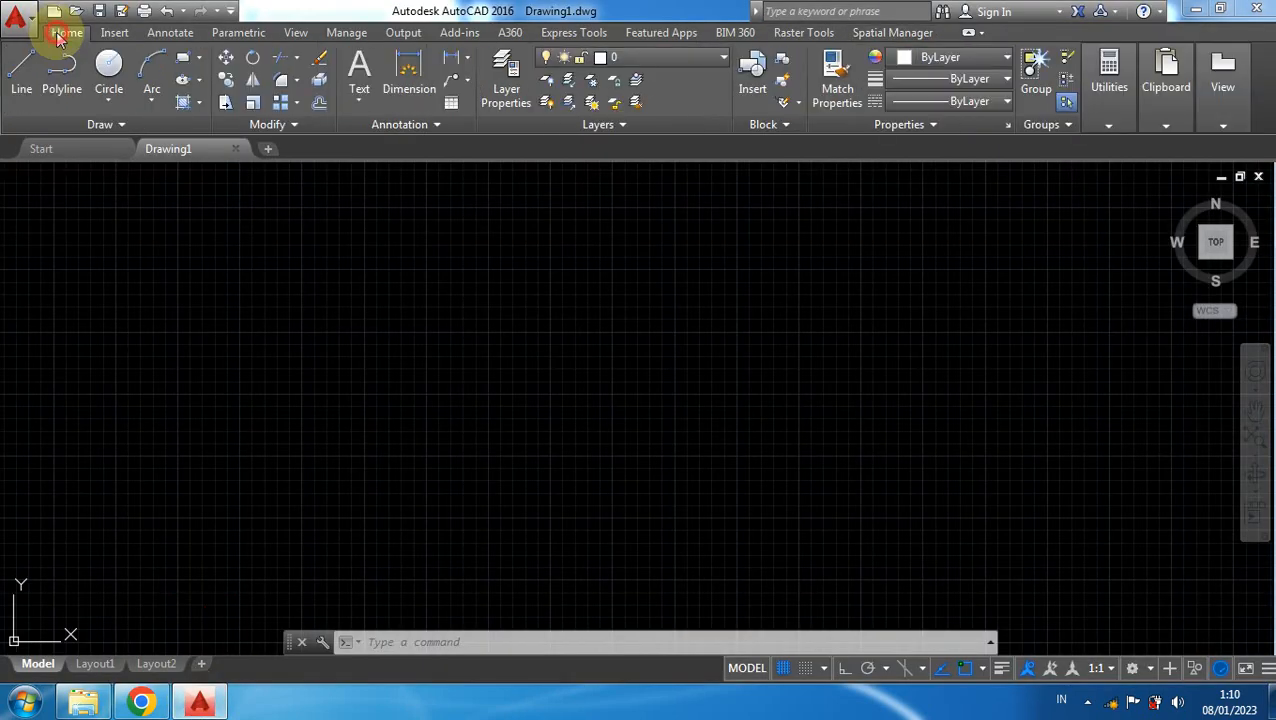
left_click(879, 33)
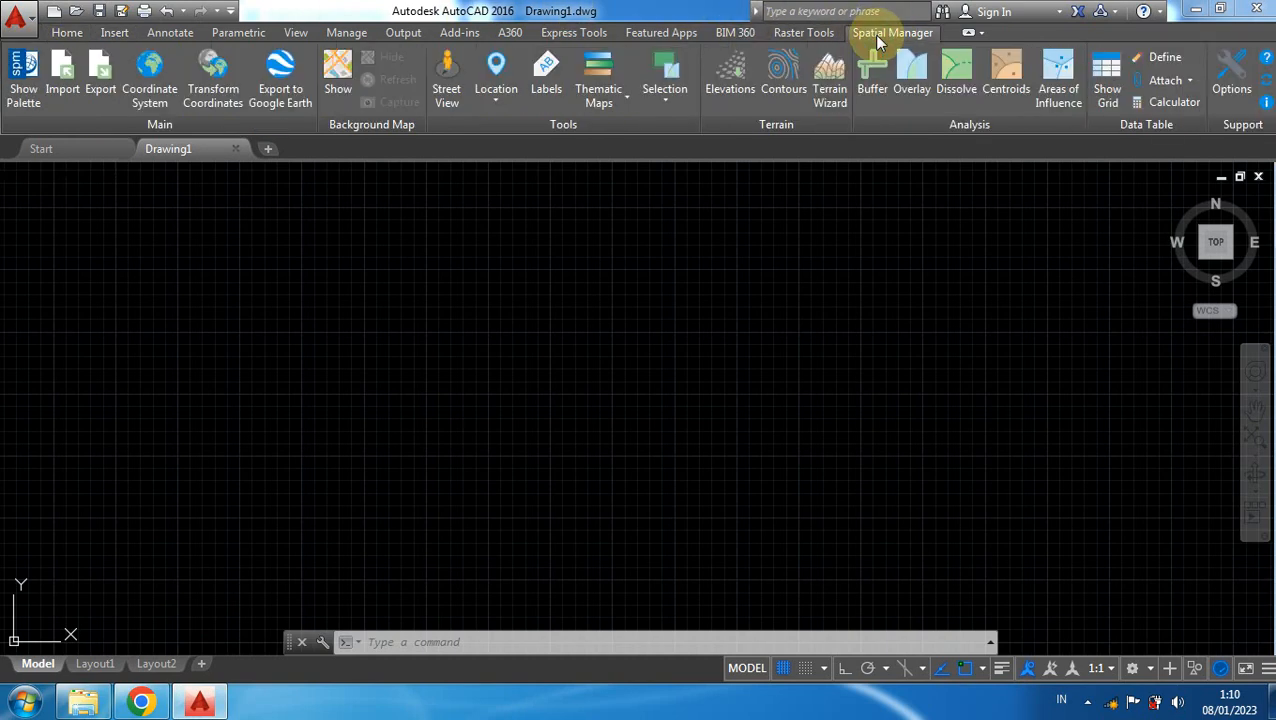
left_click(66, 79)
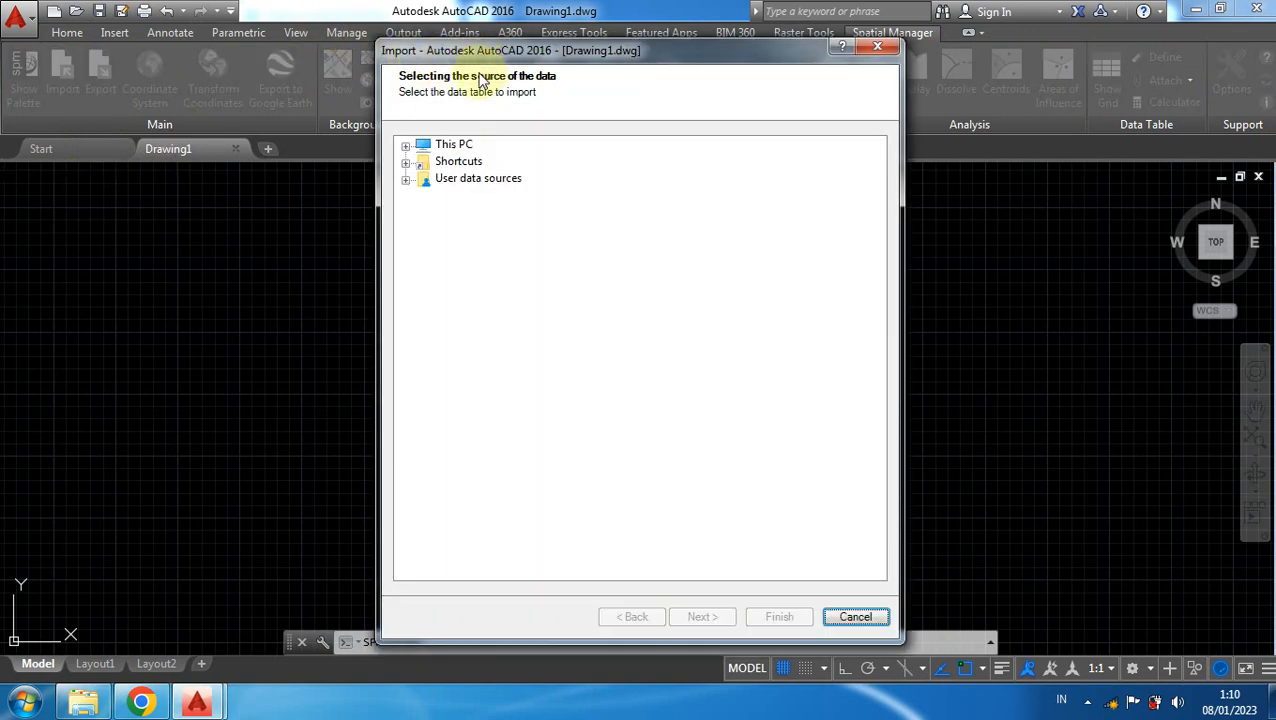
double_click(448, 146)
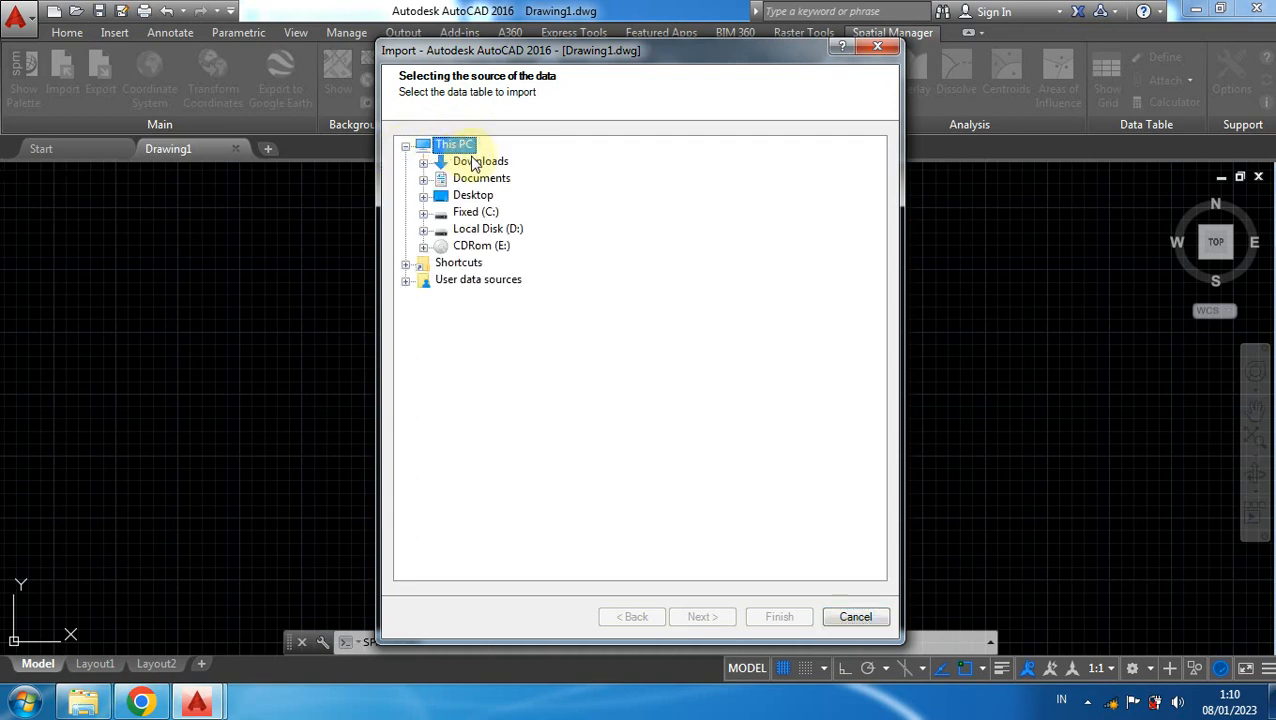
double_click(483, 232)
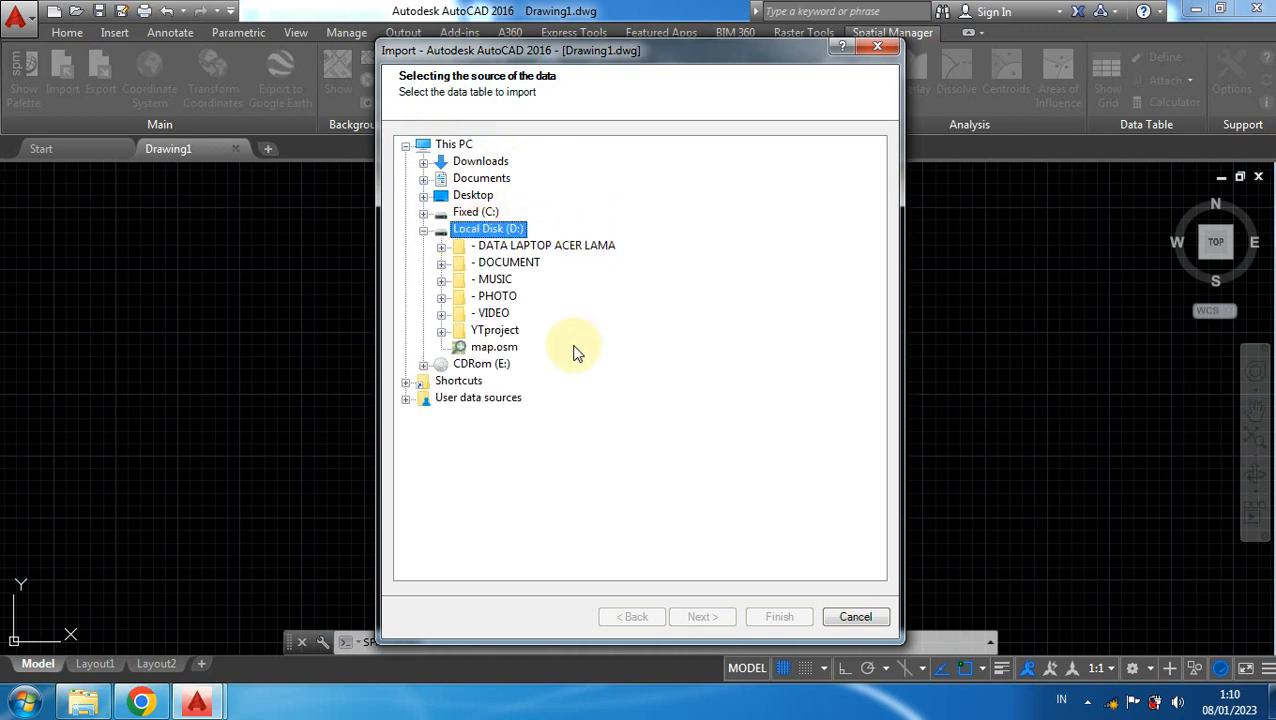
left_click(493, 350)
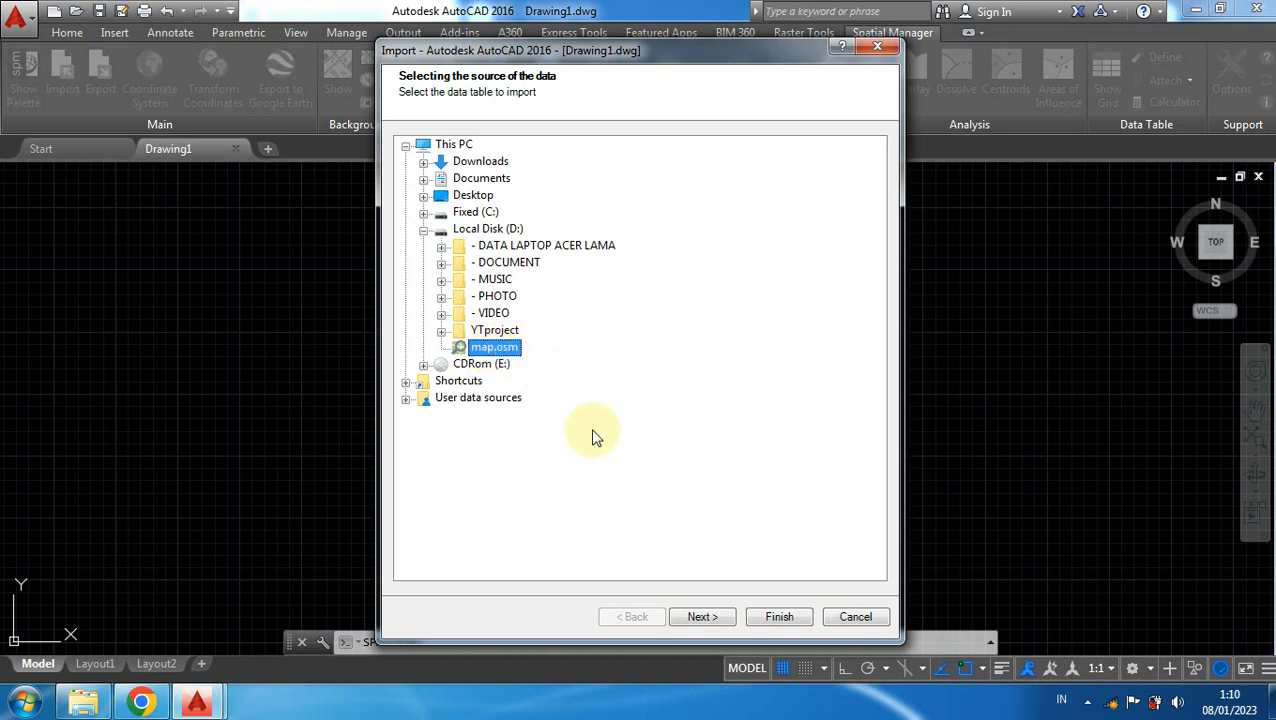
left_click(701, 617)
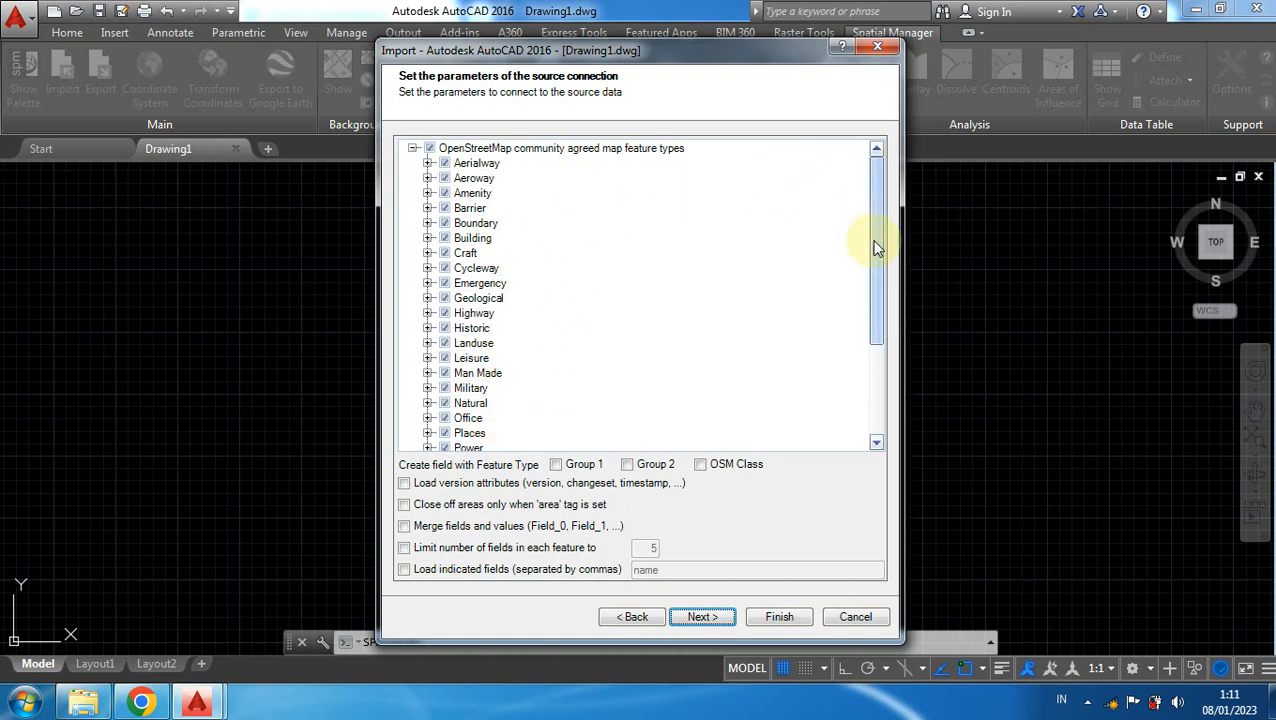
- Limit the OpenStreetMap feature types to Building only and accept the source connection parameters
left_click_drag(876, 248, 877, 209)
left_click(429, 148)
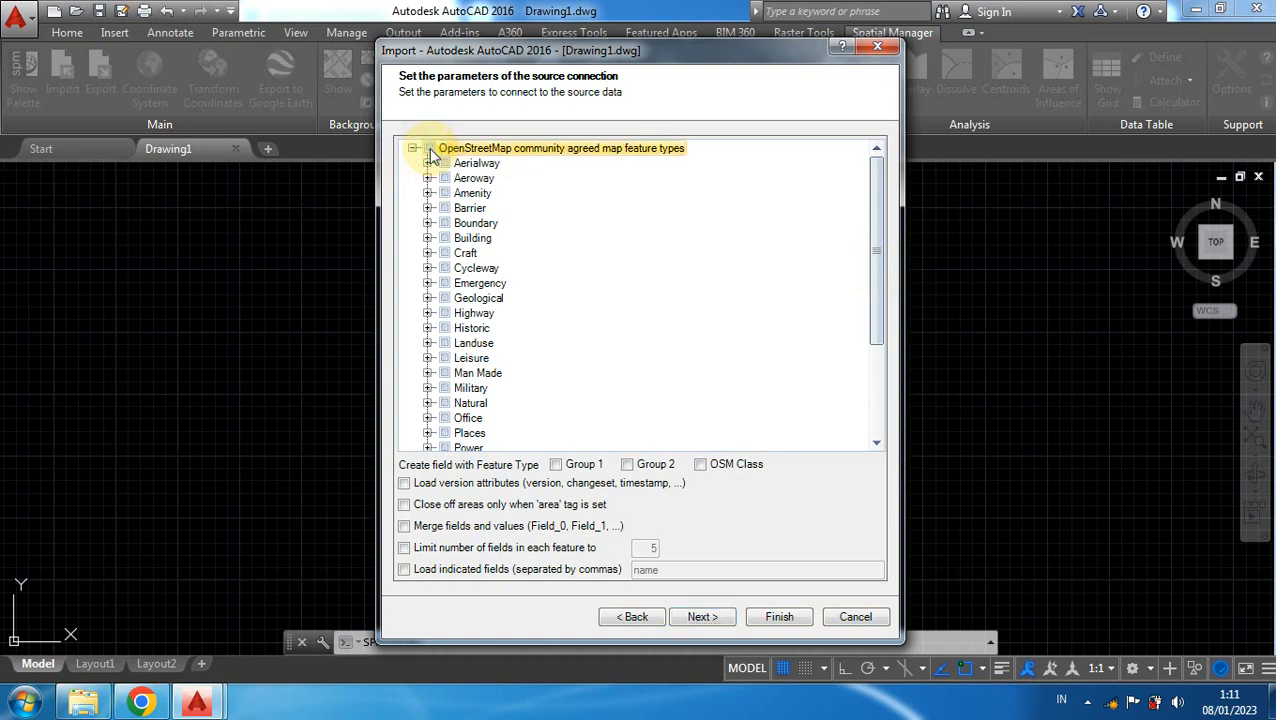
left_click(445, 239)
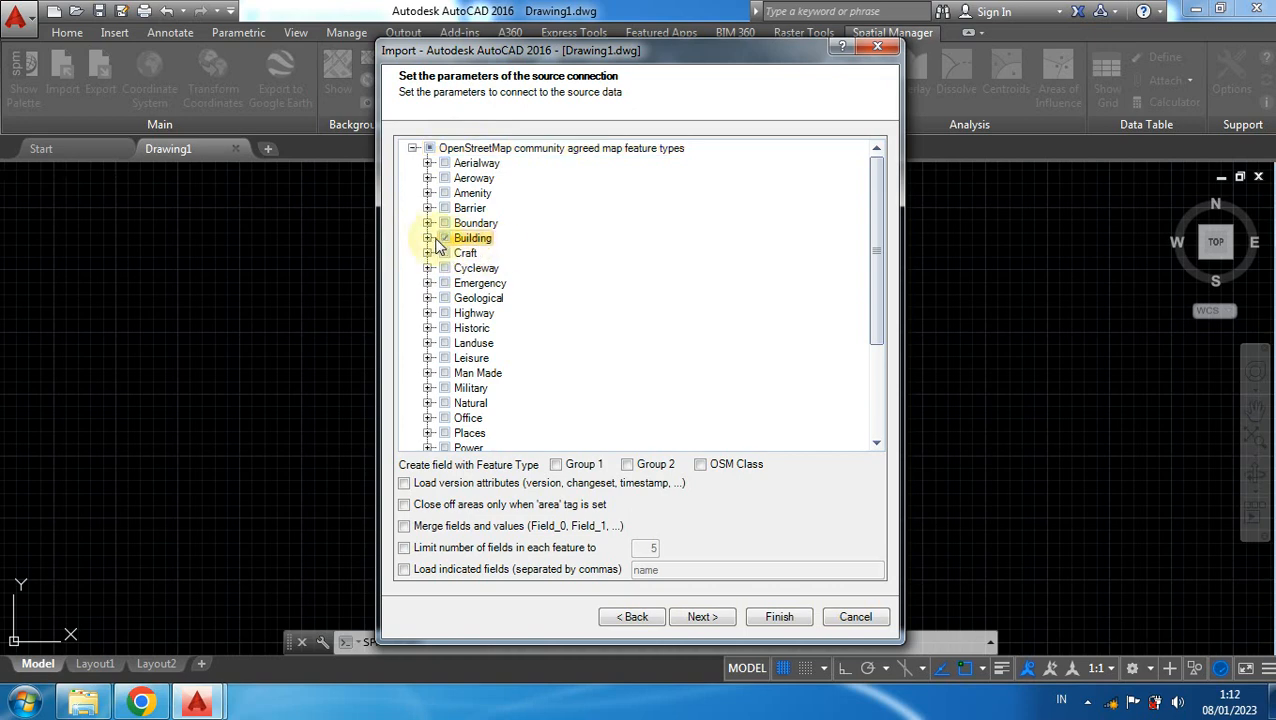
left_click(428, 239)
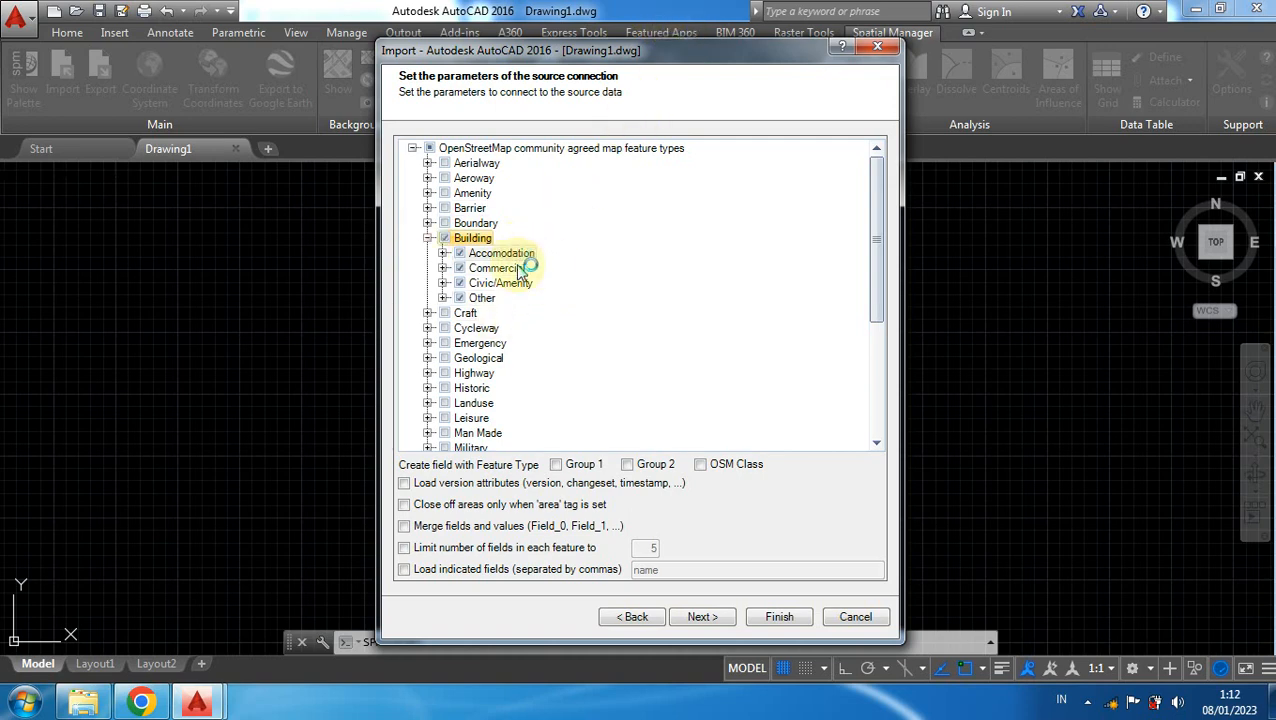
left_click(428, 239)
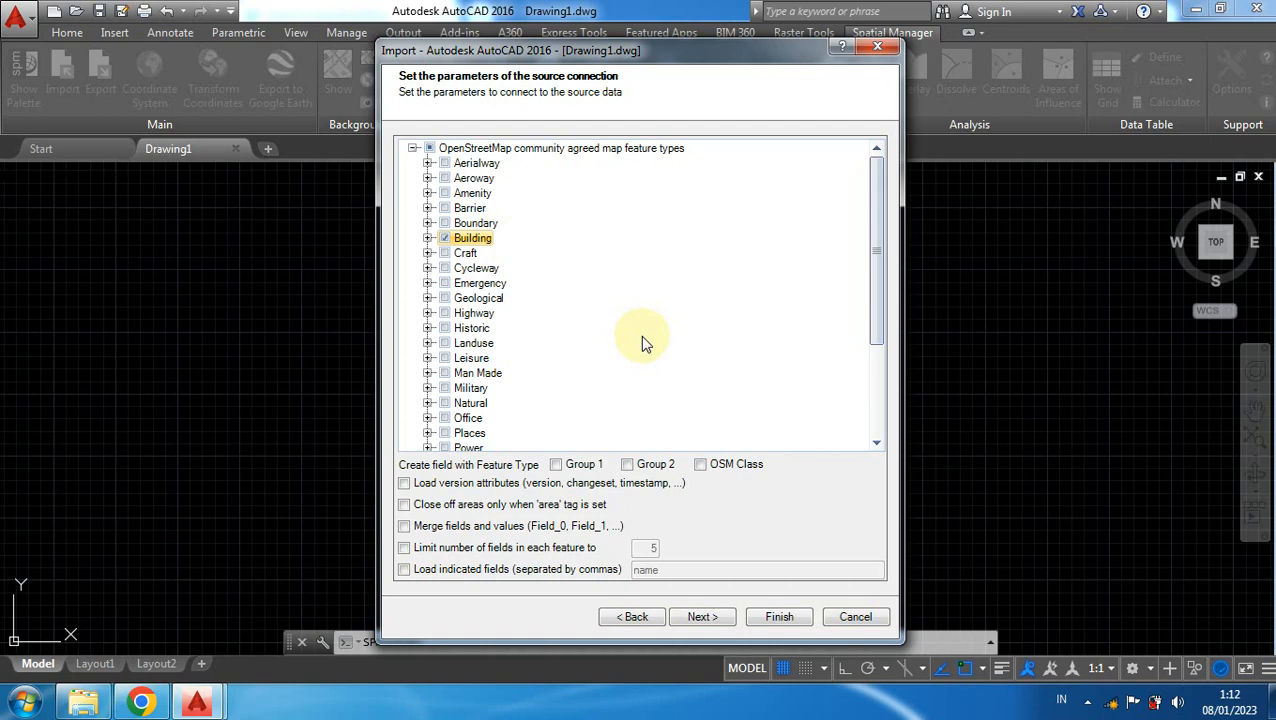
left_click(710, 620)
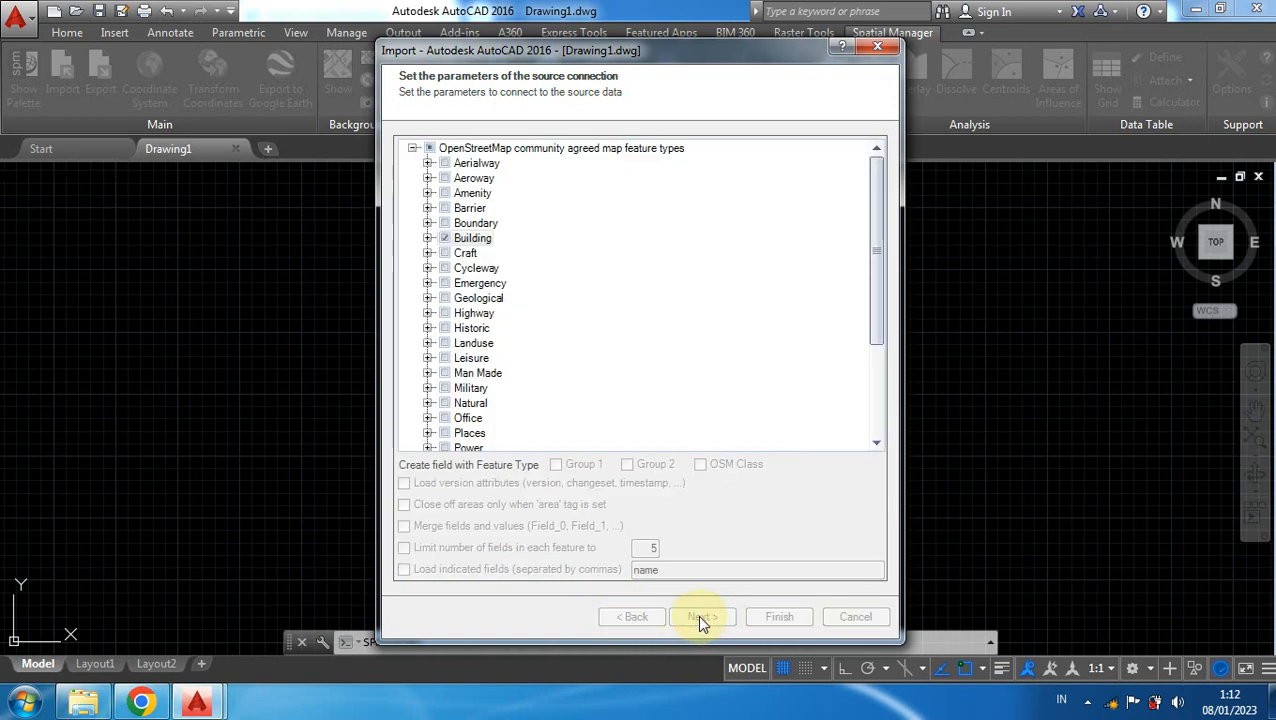
left_click(697, 614)
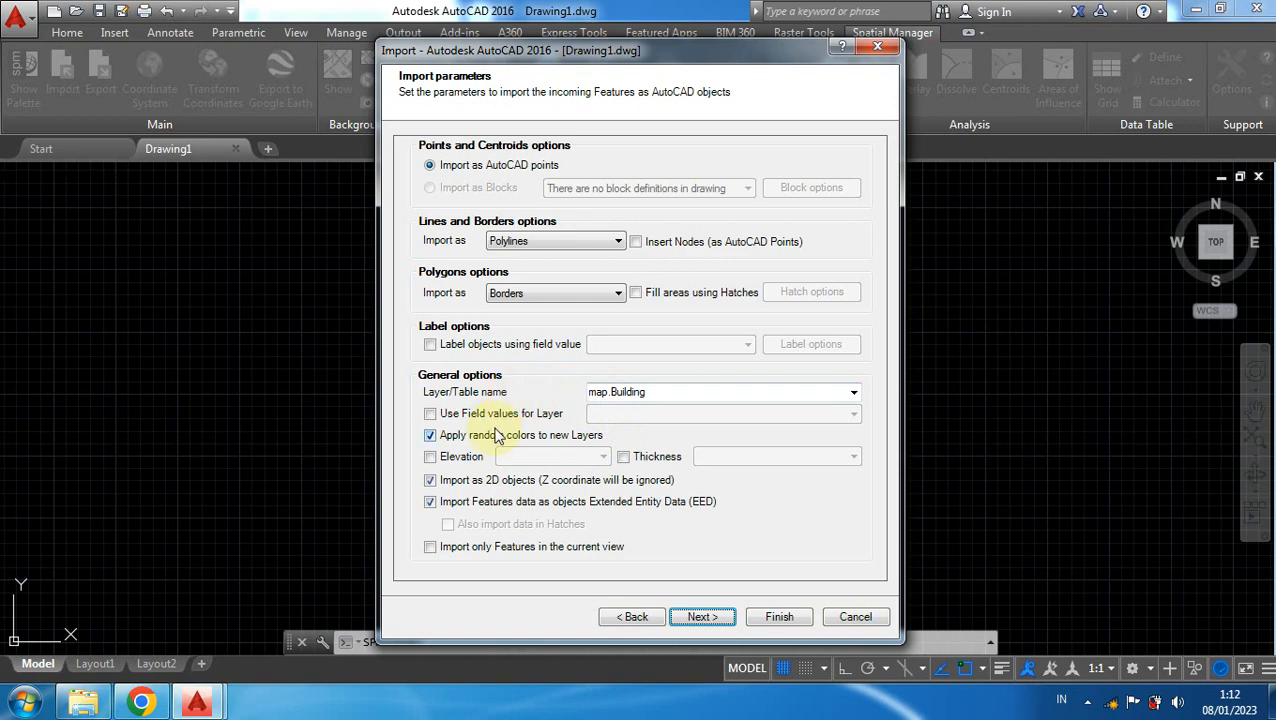
- Name the layer/table for the imported features Bangunan Gedung
double_click(680, 389)
left_click(613, 392)
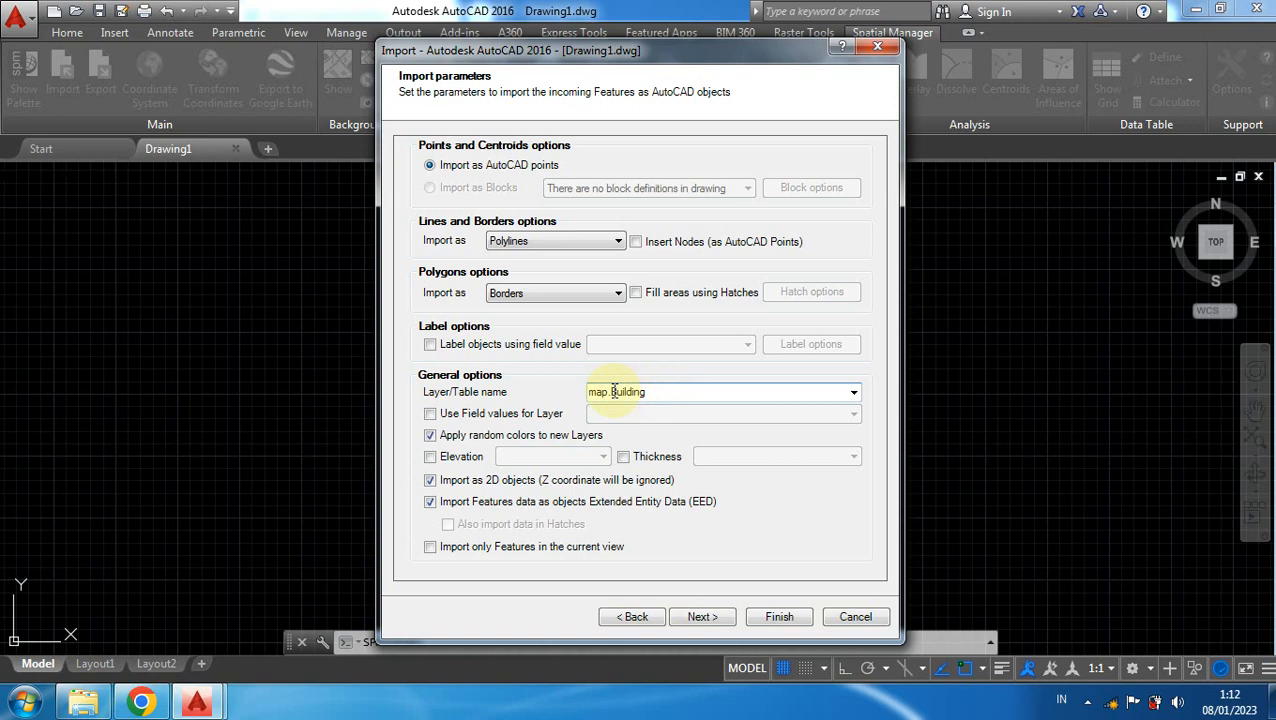
left_click_drag(613, 392, 532, 399)
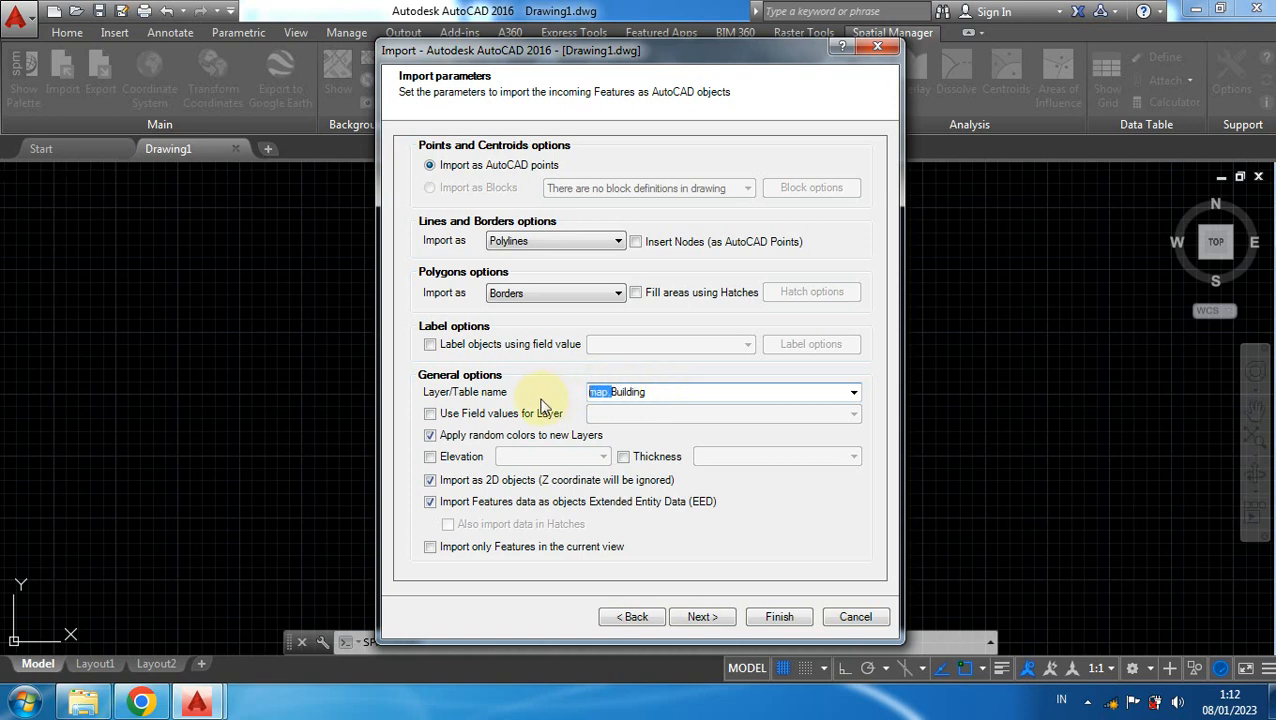
double_click(655, 392)
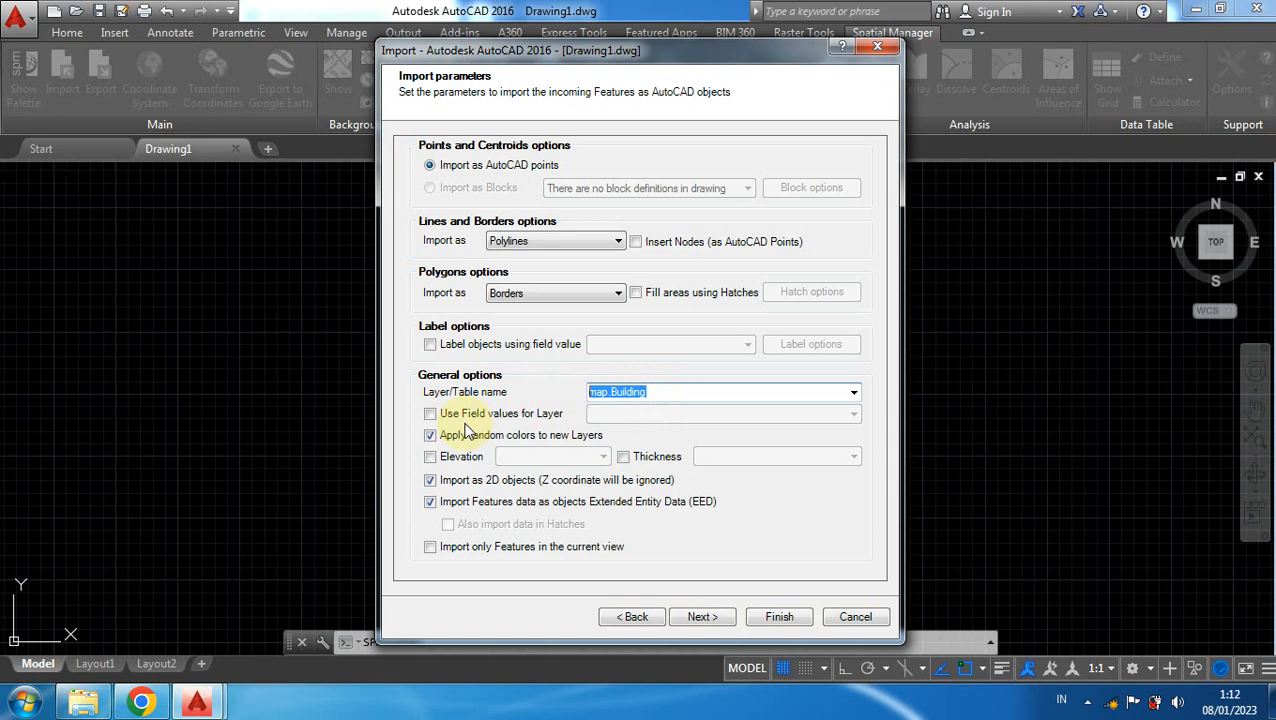
type("Bangunan Gedung")
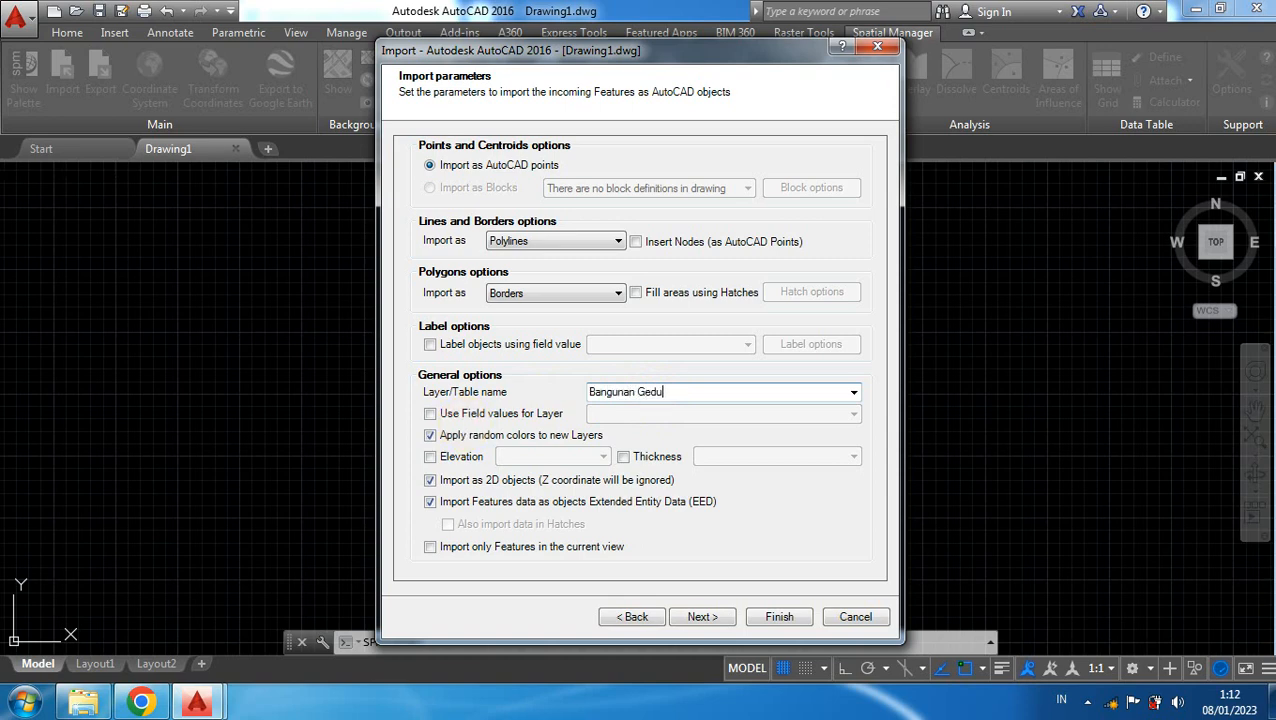
- Use the building field's values for the layers and accept the import parameters
left_click(430, 415)
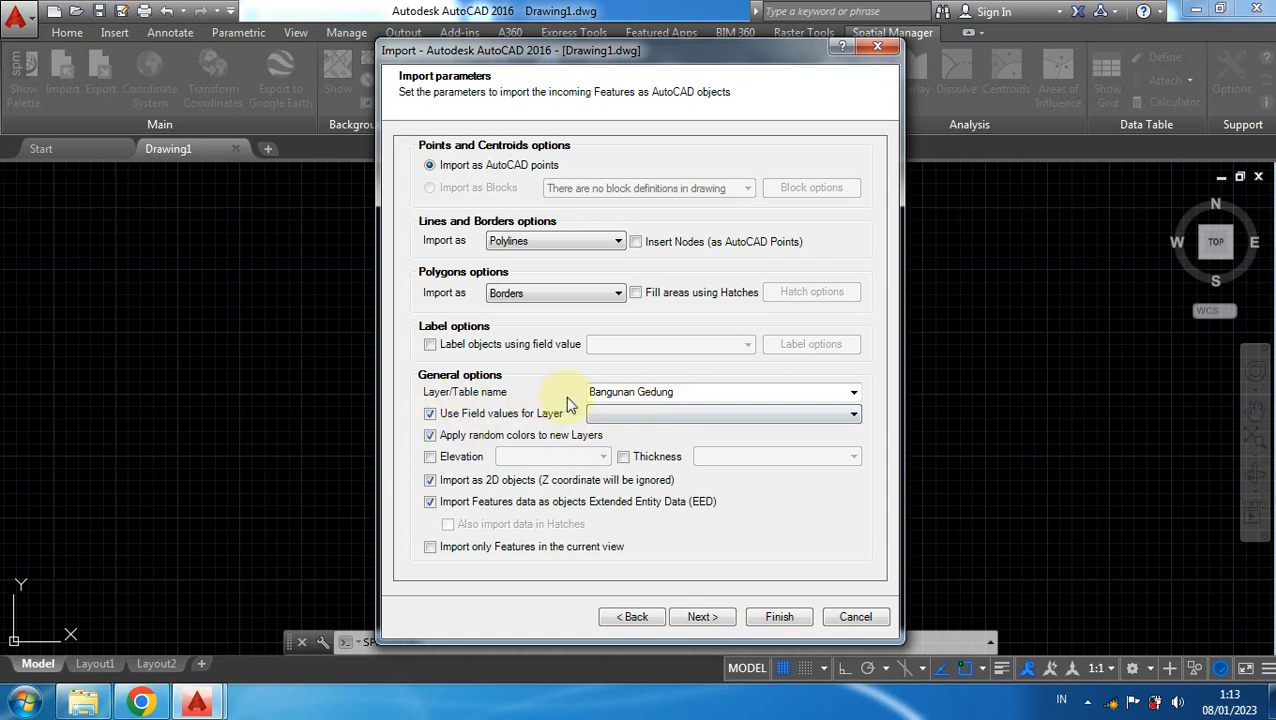
left_click(640, 418)
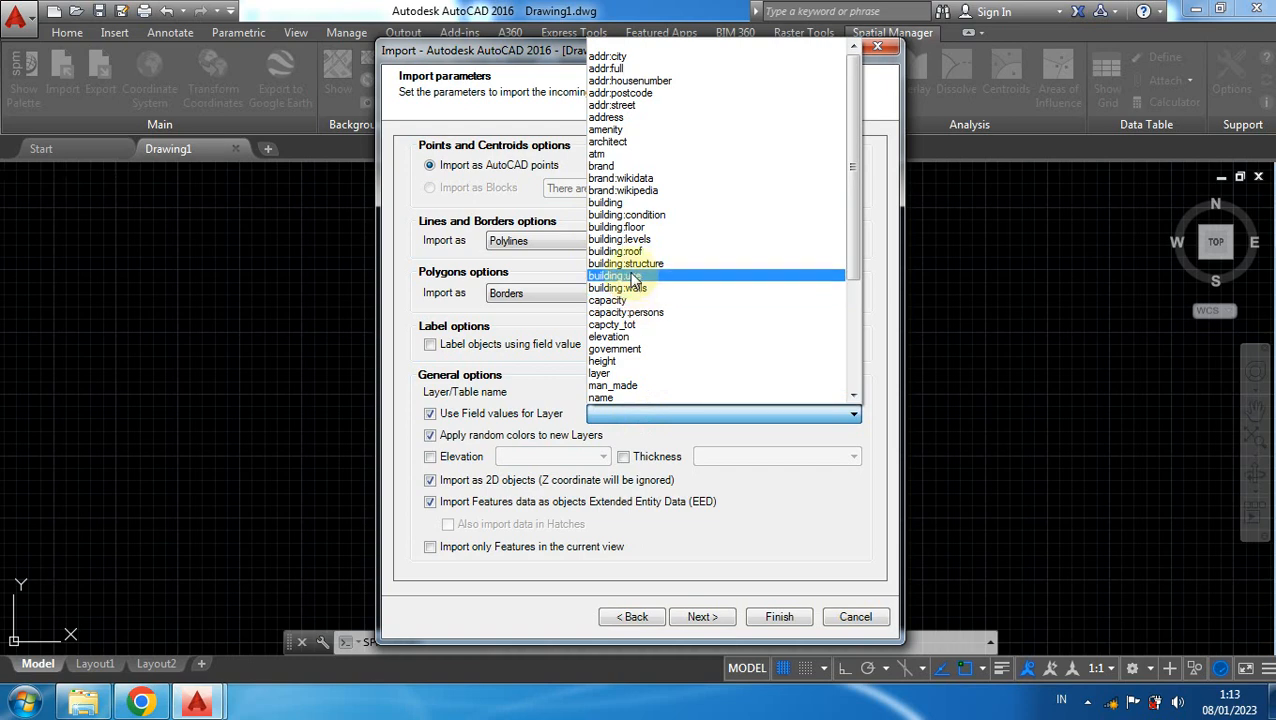
left_click(606, 203)
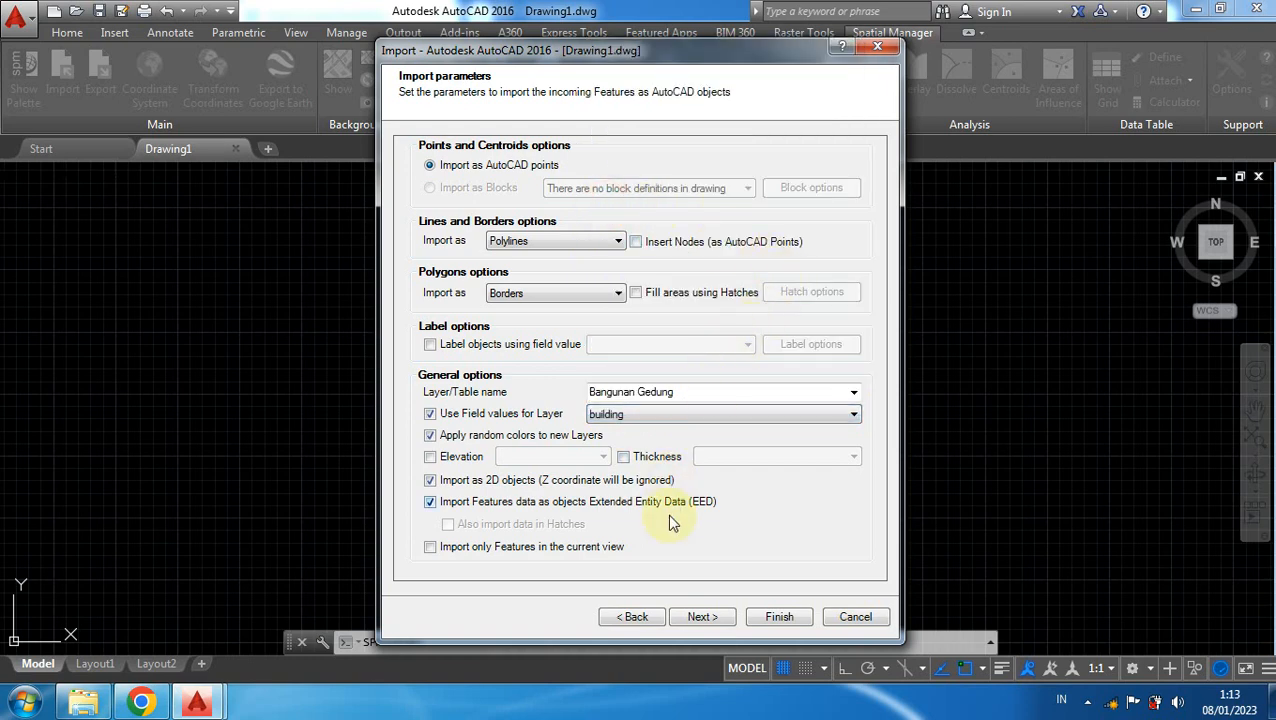
left_click(705, 616)
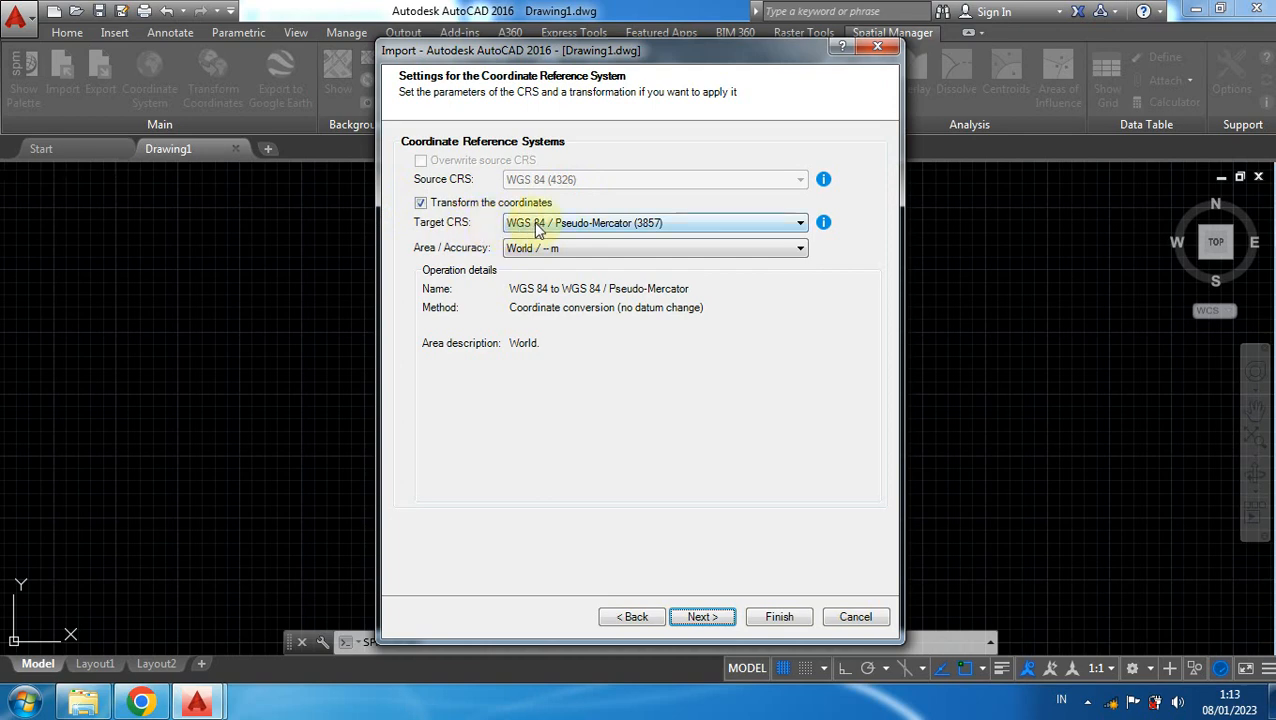
- Search the CRS catalog for jakarta, set the target CRS to Batavia (Jakarta) (4813) and proceed to the options verification
left_click(614, 224)
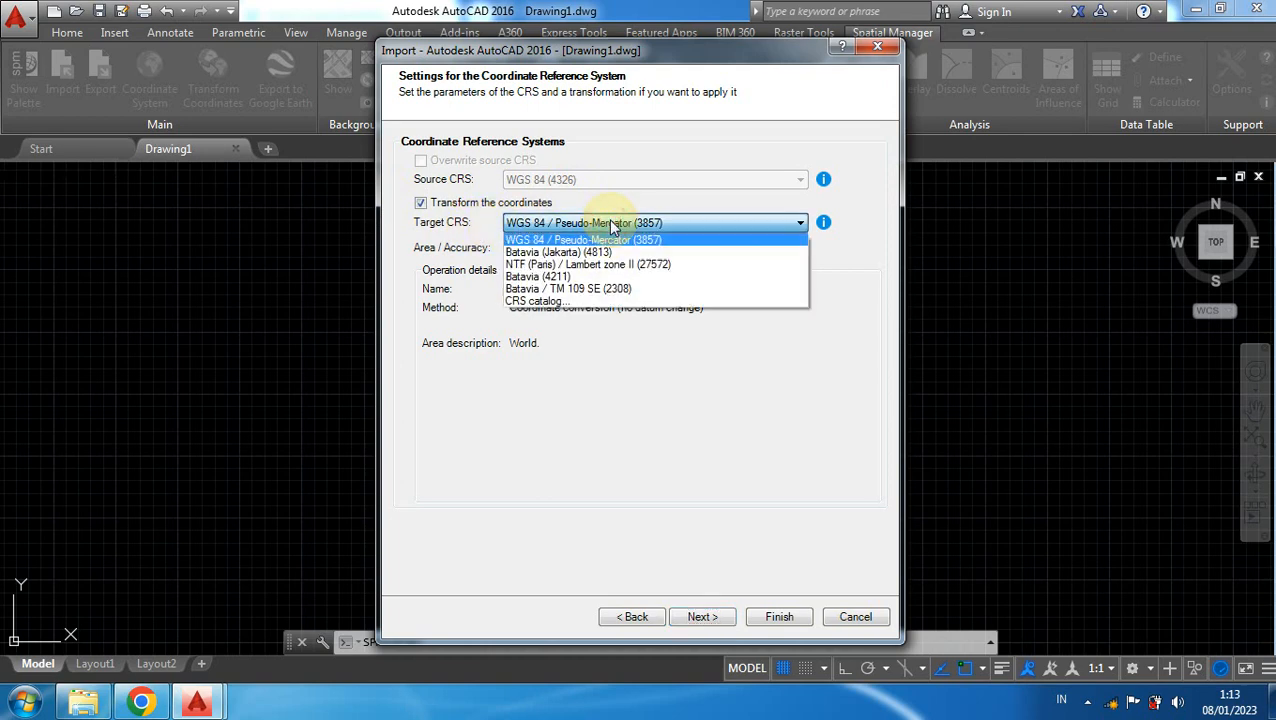
left_click(535, 303)
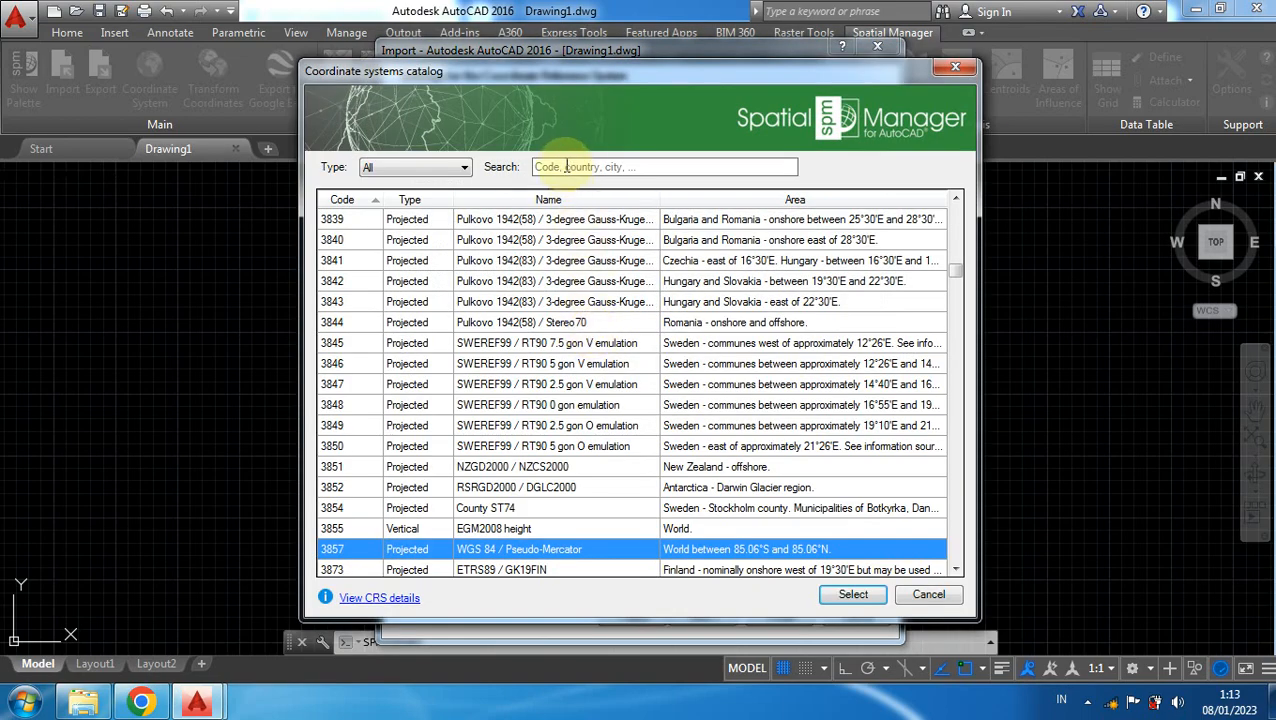
left_click(564, 166)
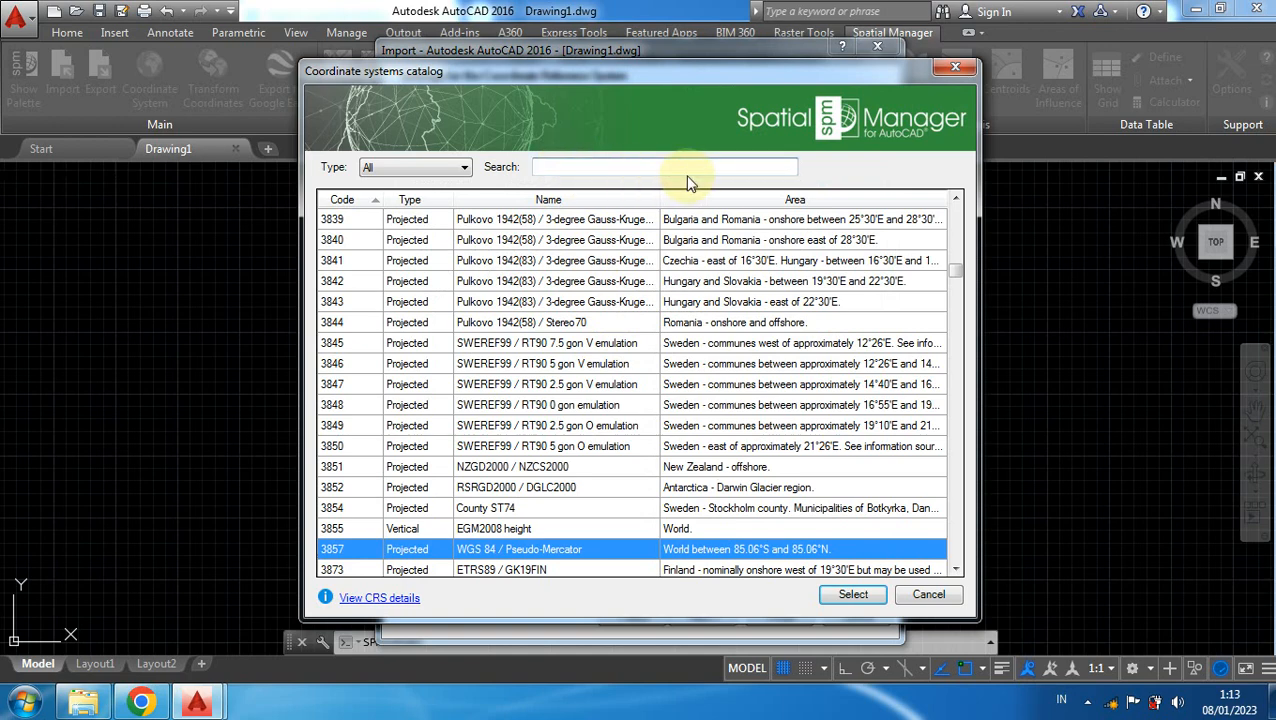
type("jakarta")
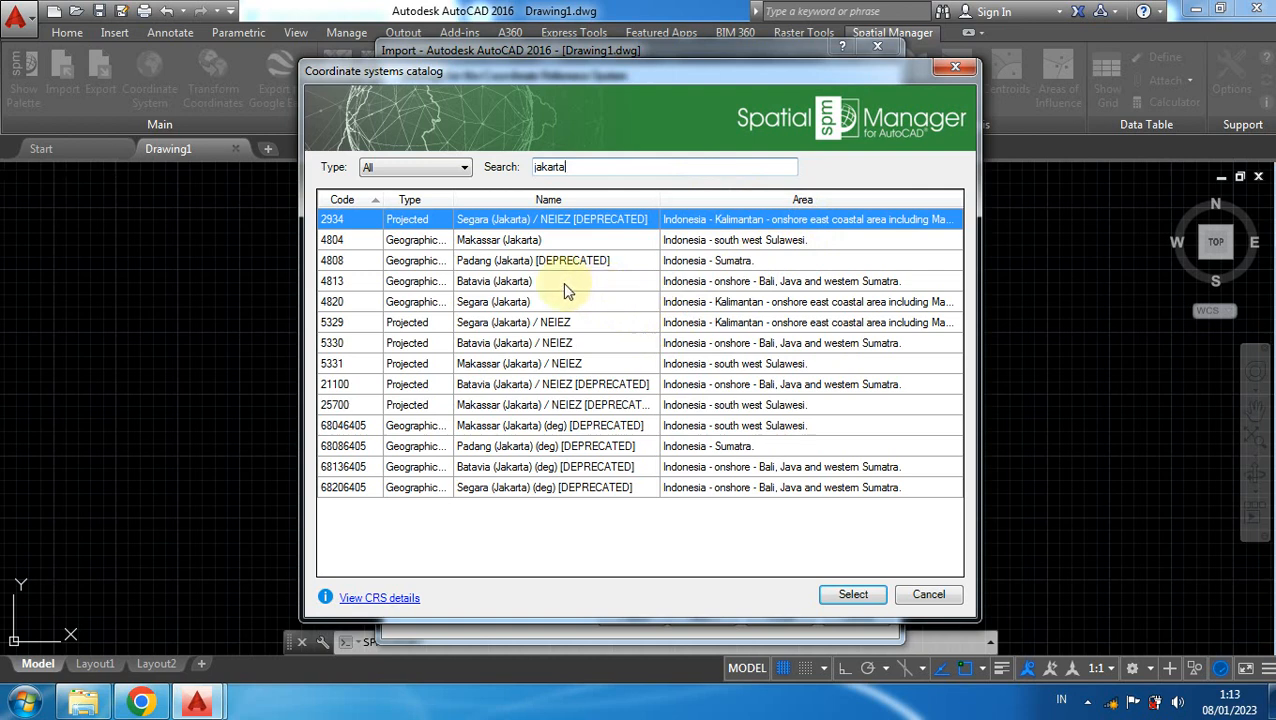
left_click(512, 283)
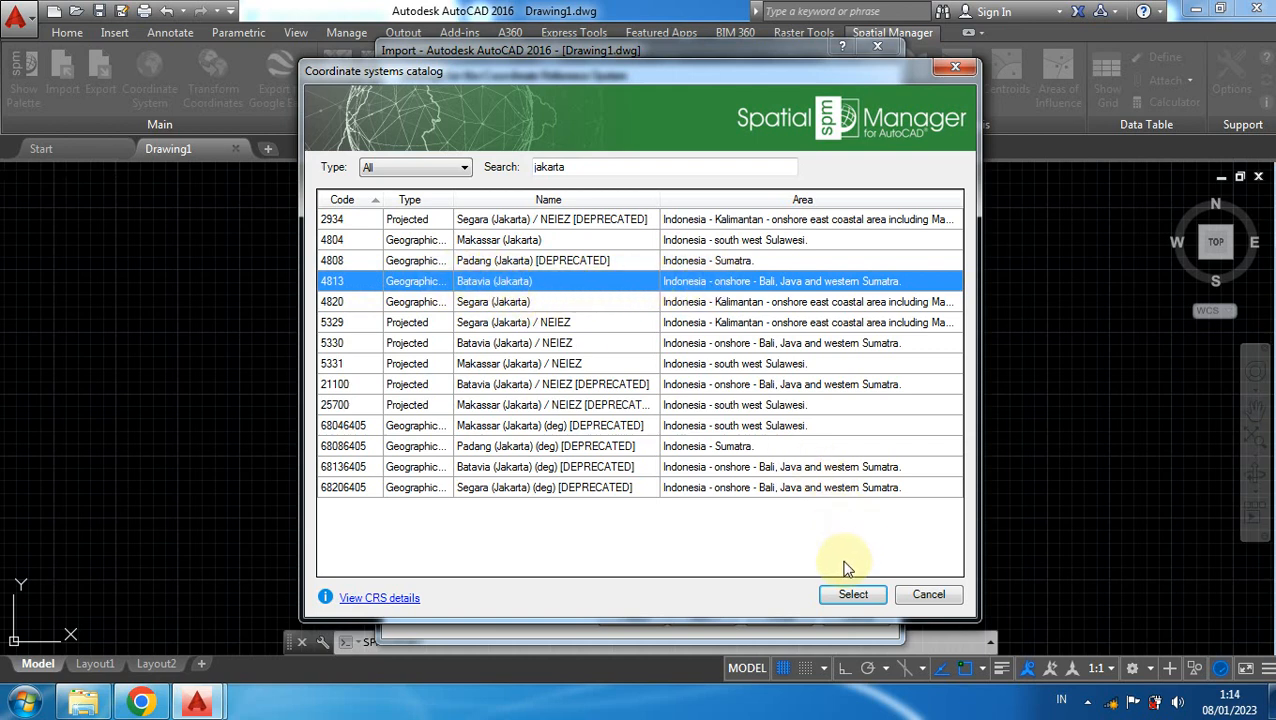
left_click(849, 596)
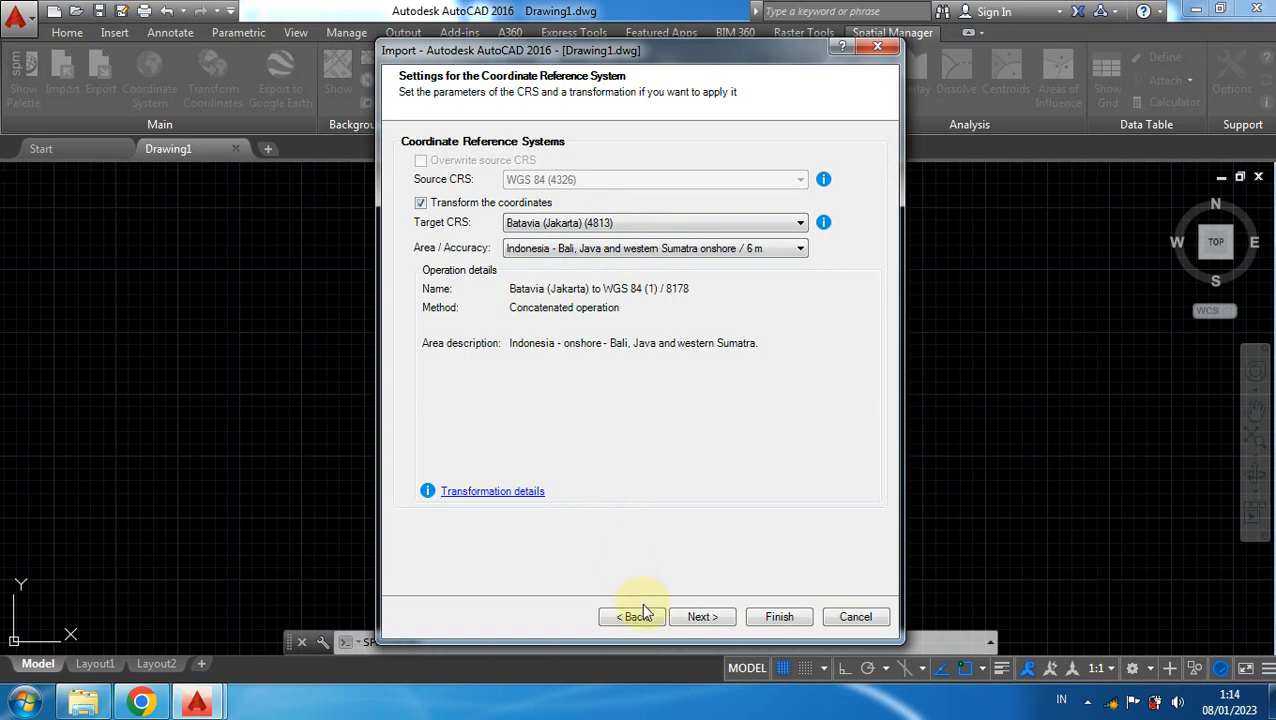
left_click(700, 618)
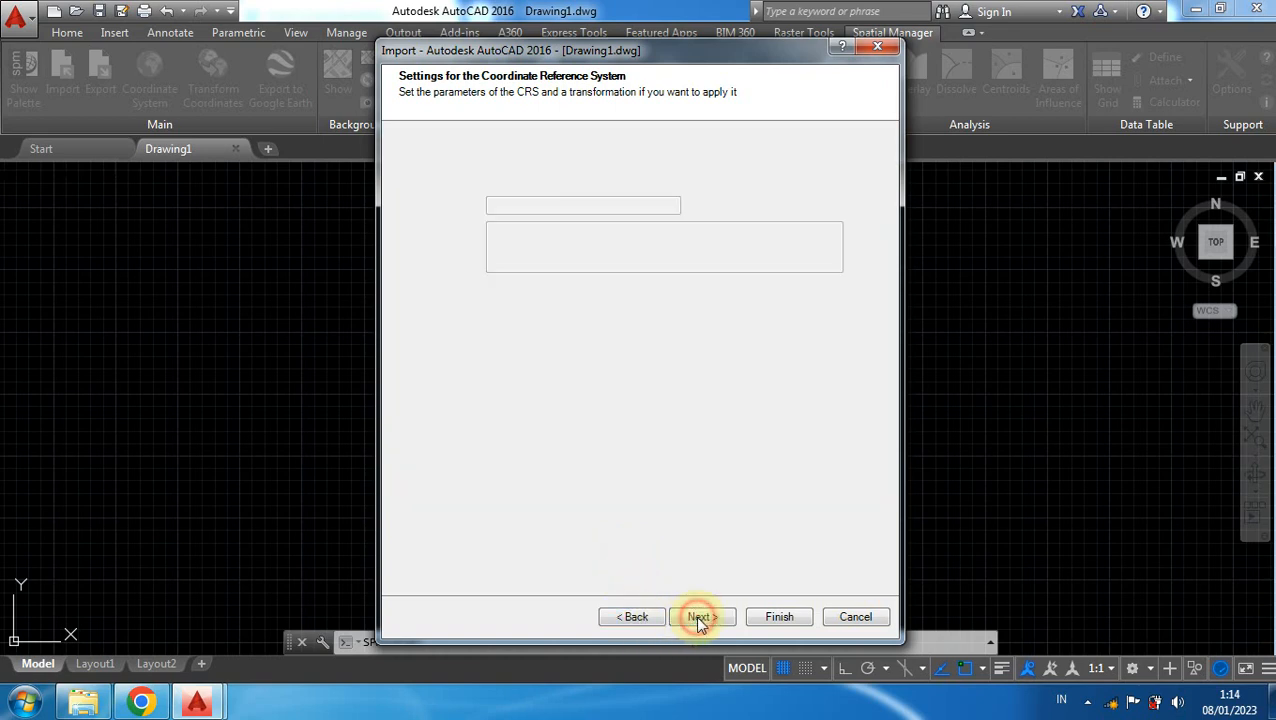
left_click(700, 617)
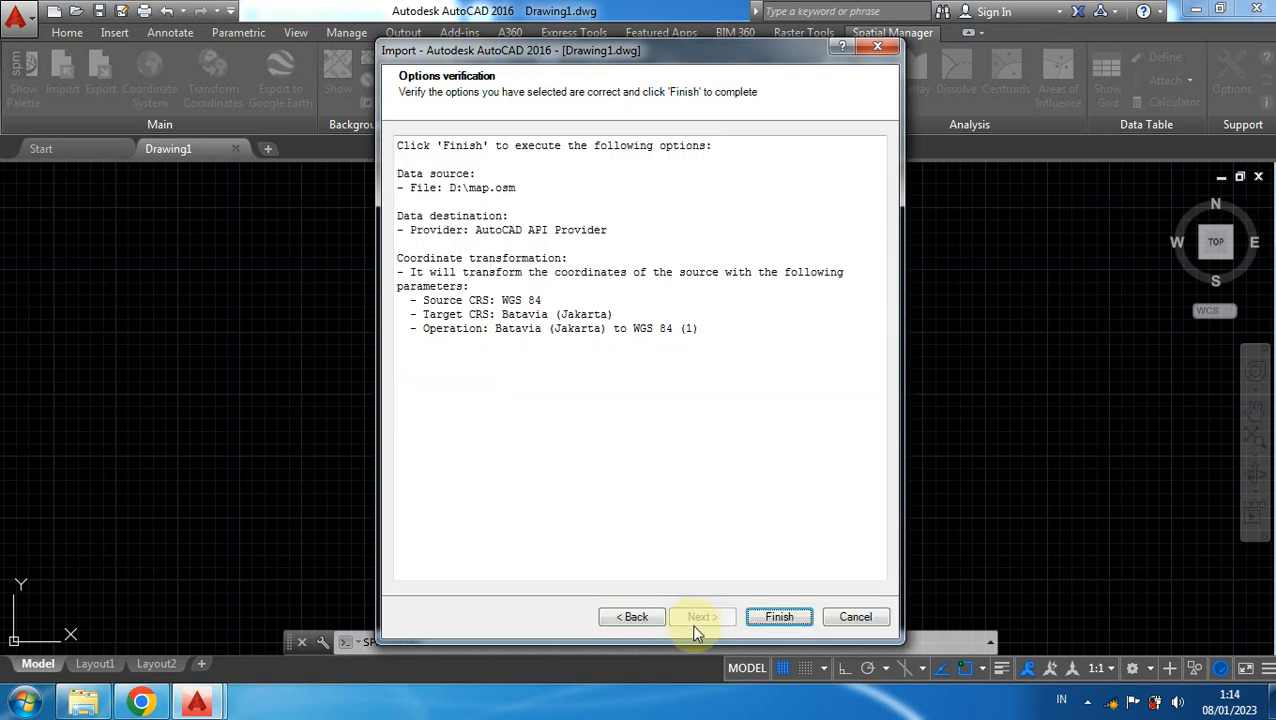
- Run the map.osm building import, then dismiss the trial notice and the task report
left_click(778, 617)
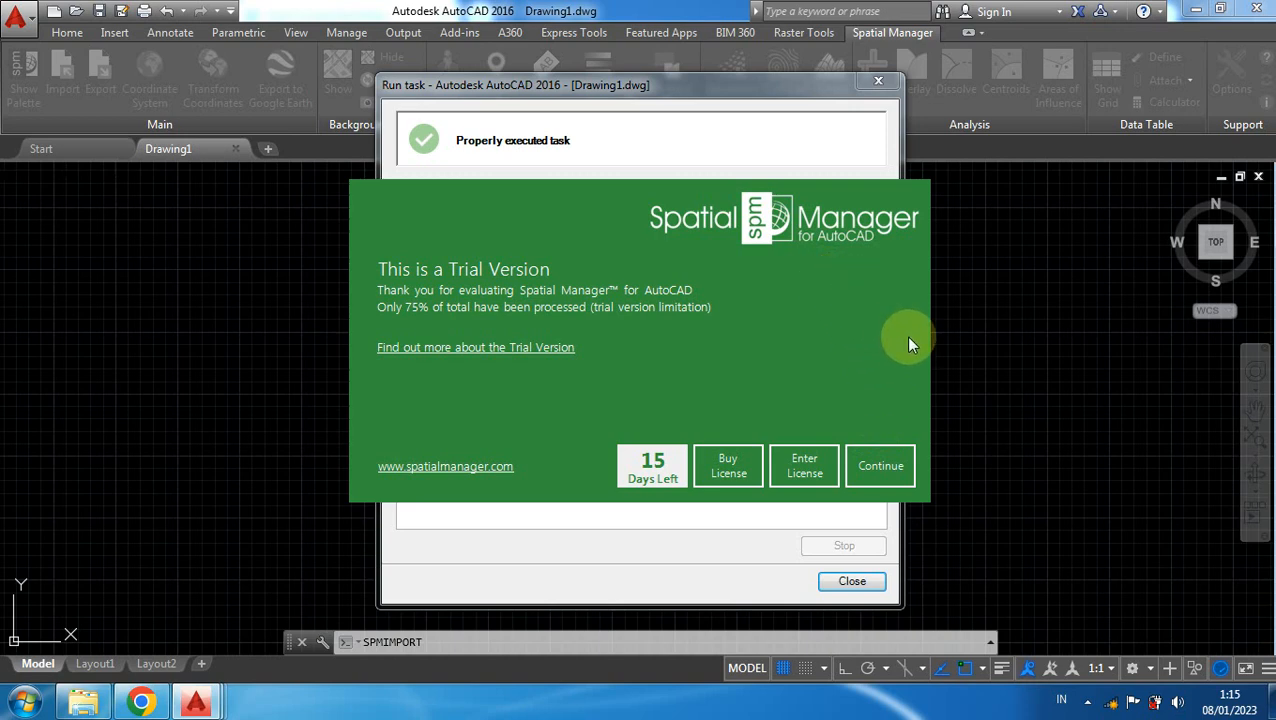
left_click(885, 468)
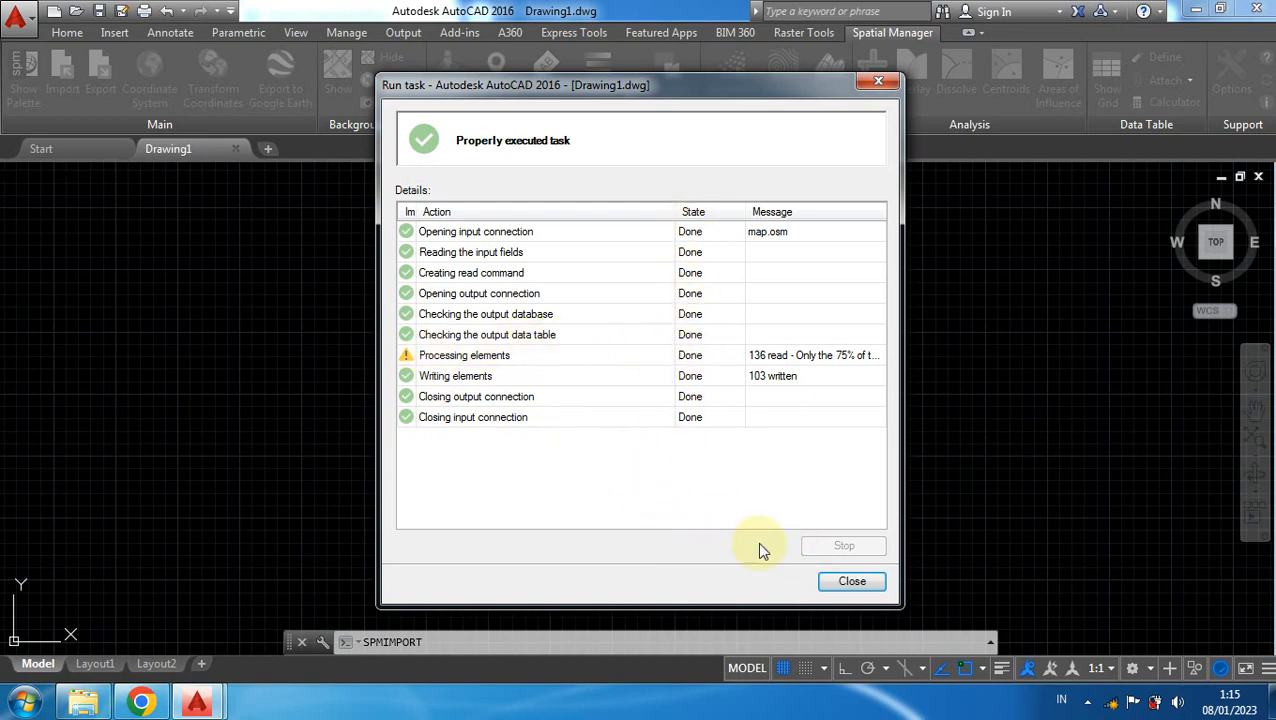
left_click(853, 586)
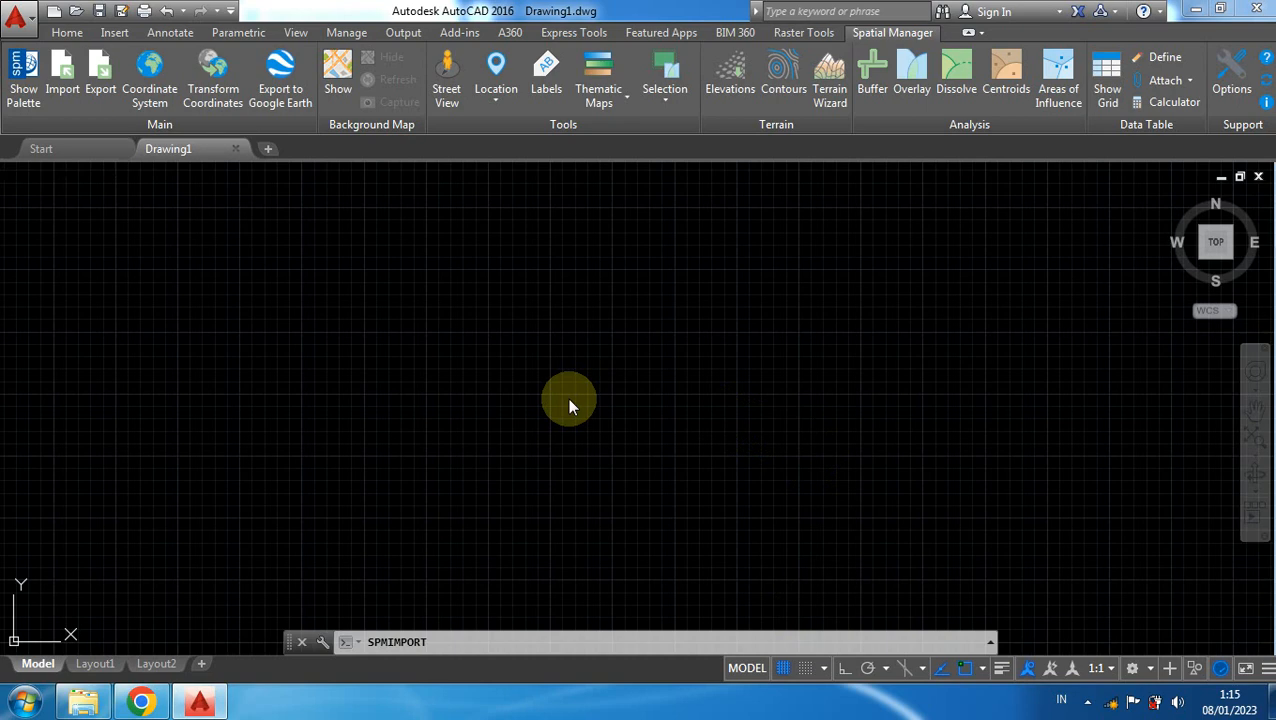
- Inspect the imported building outlines and select the isolated elongated building in the northwest of the drawing
scroll(560, 450, "down", 2)
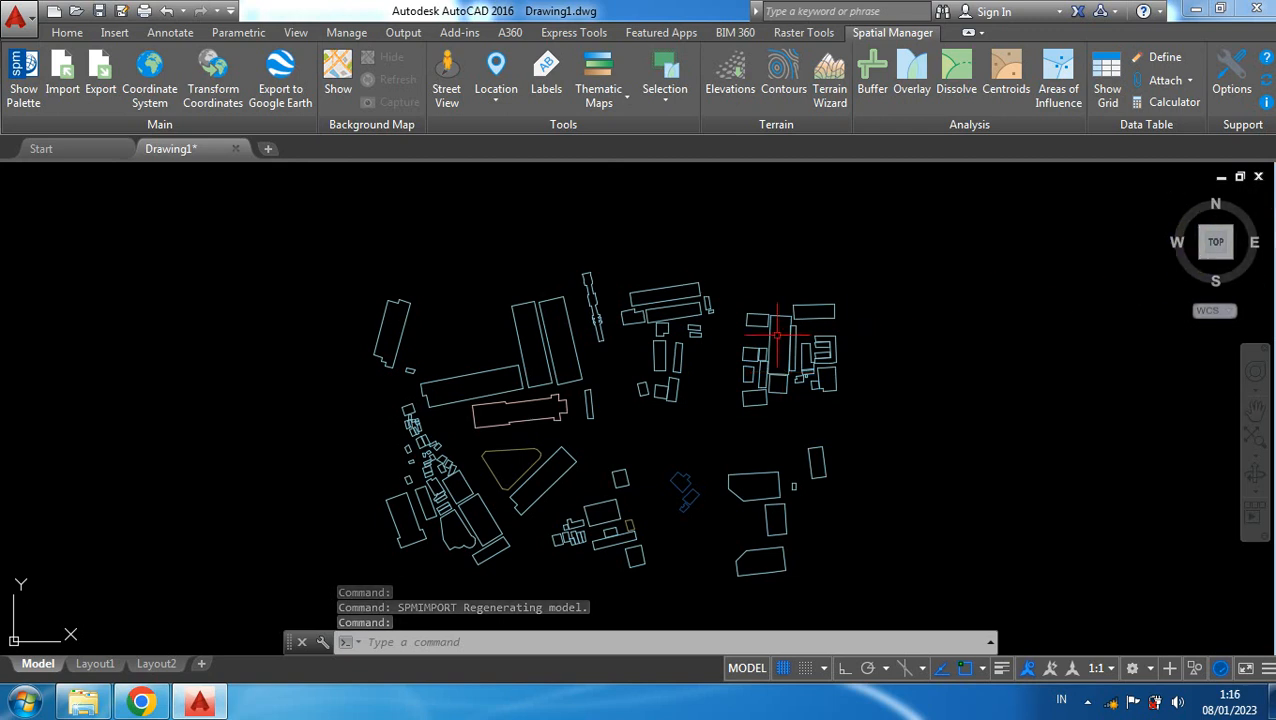
scroll(413, 320, "up", 4)
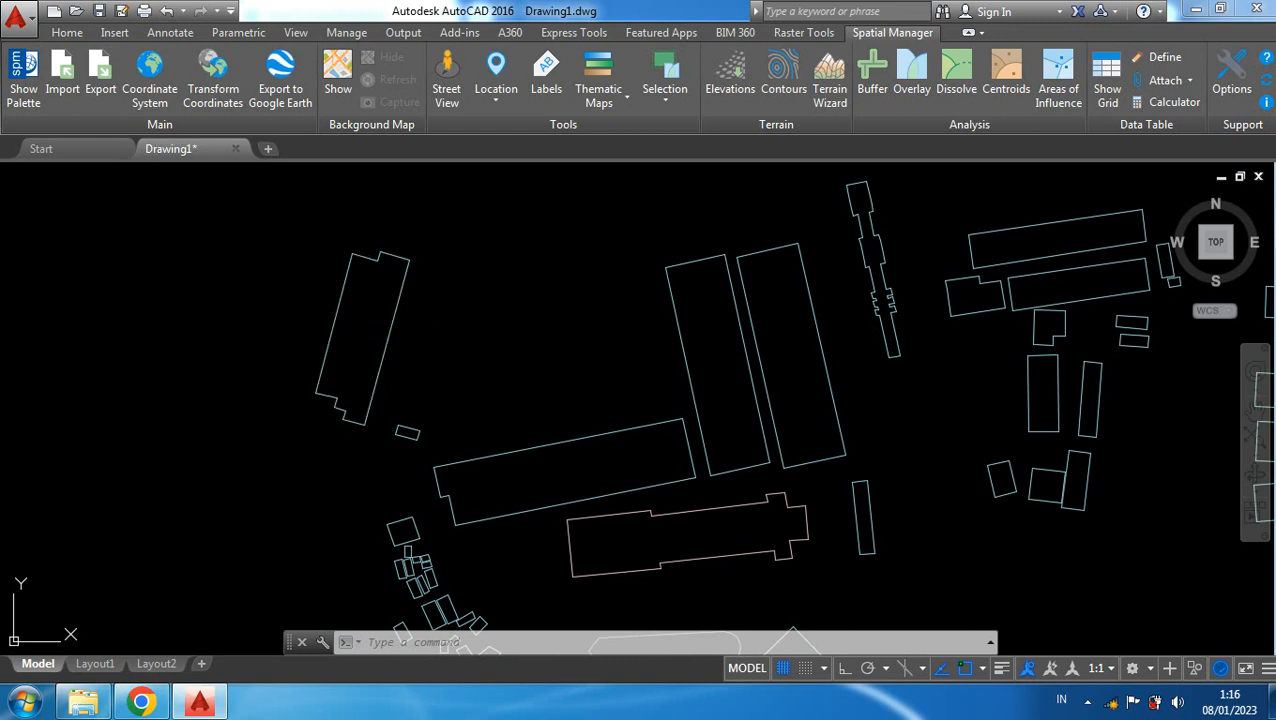
left_click(391, 324)
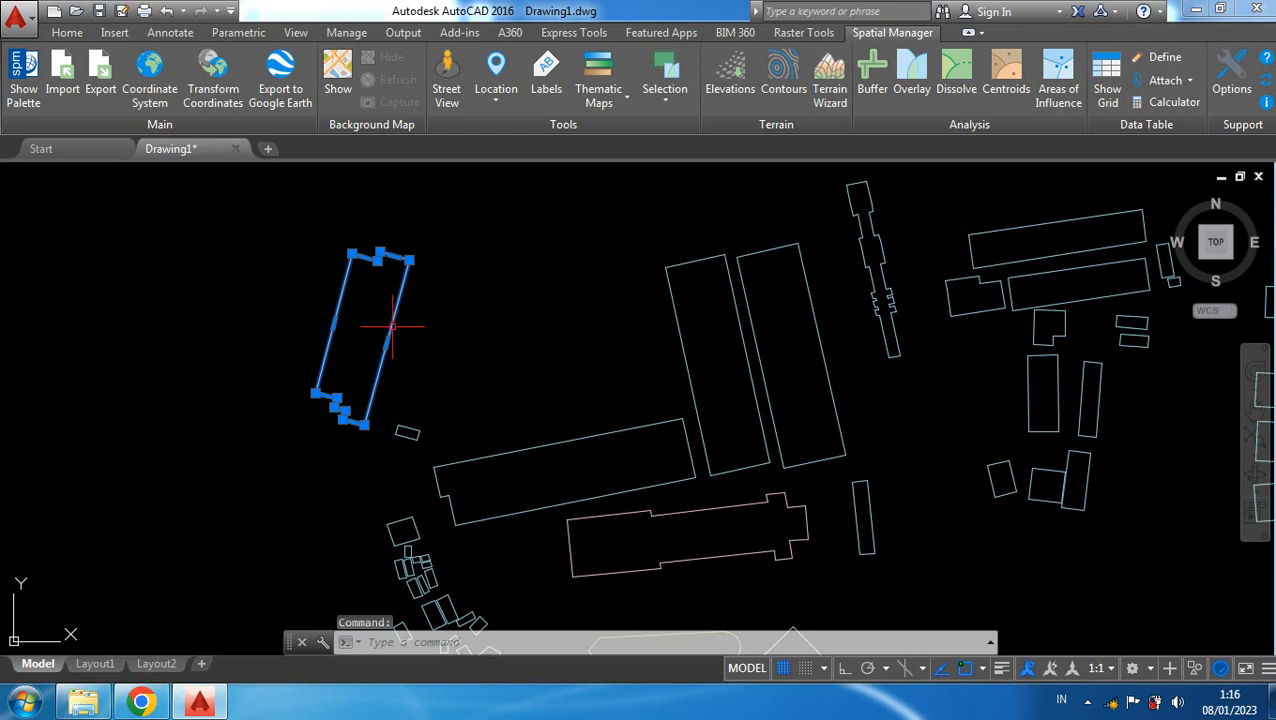
- Deselect the elongated building and review the drawing's layer list for the layers of the imported buildings
mouse_move(391, 324)
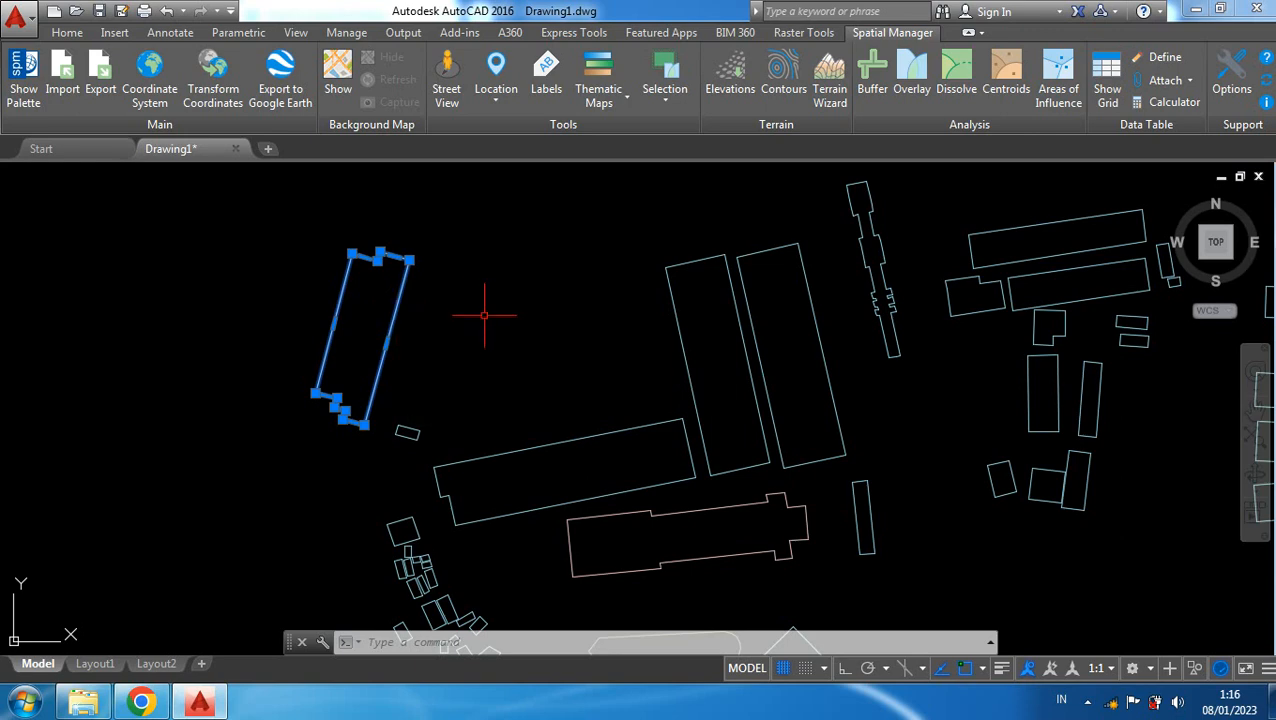
key("Escape")
scroll(484, 315, "down", 3)
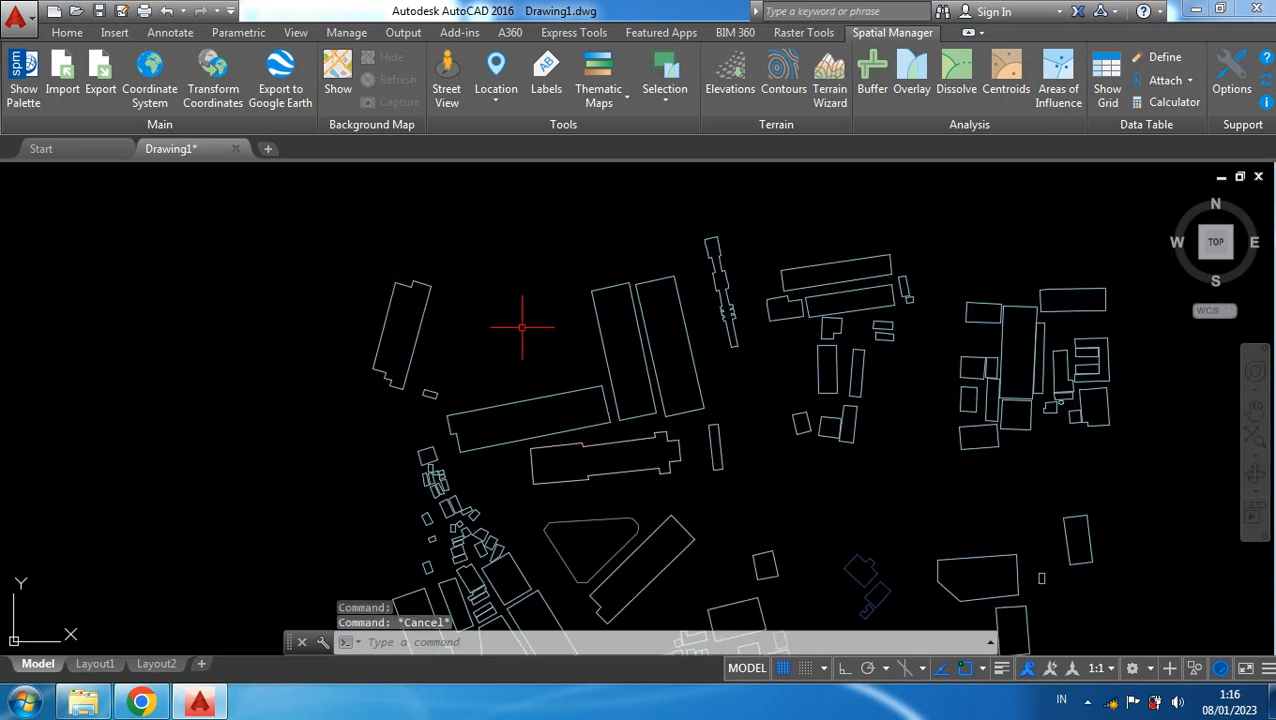
scroll(512, 320, "down", 3)
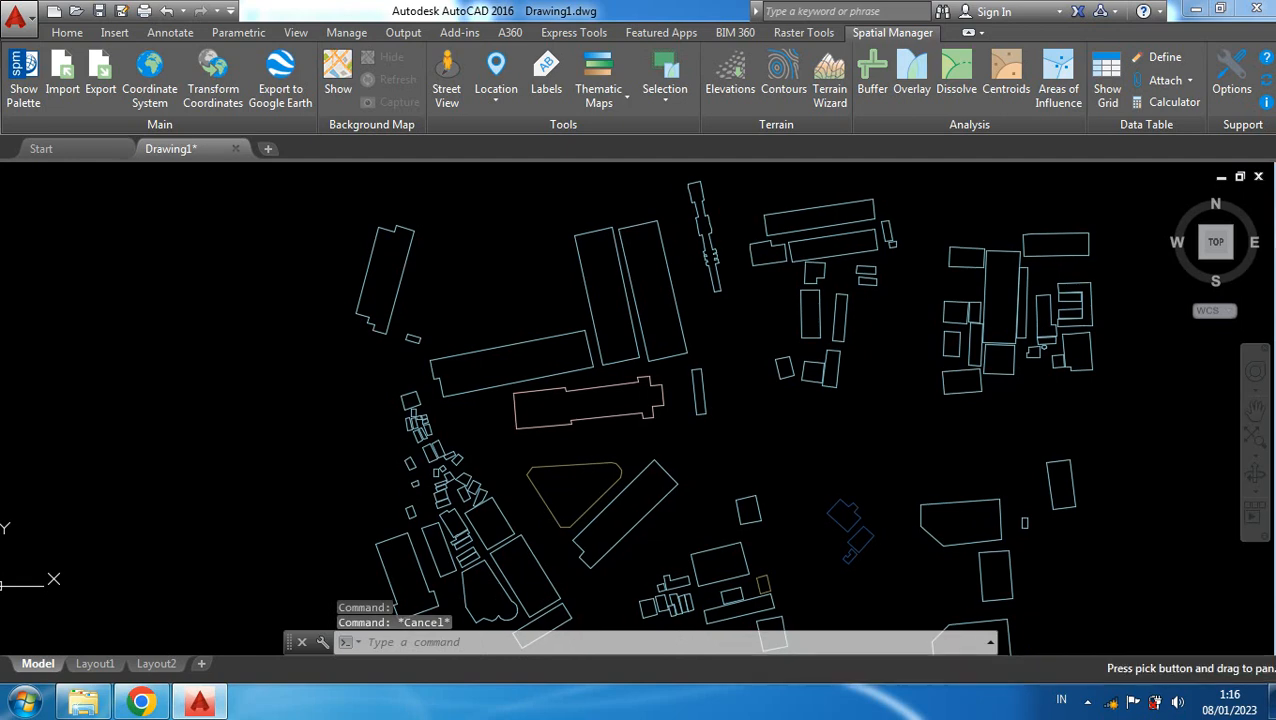
middle_click_drag(407, 336, 387, 355)
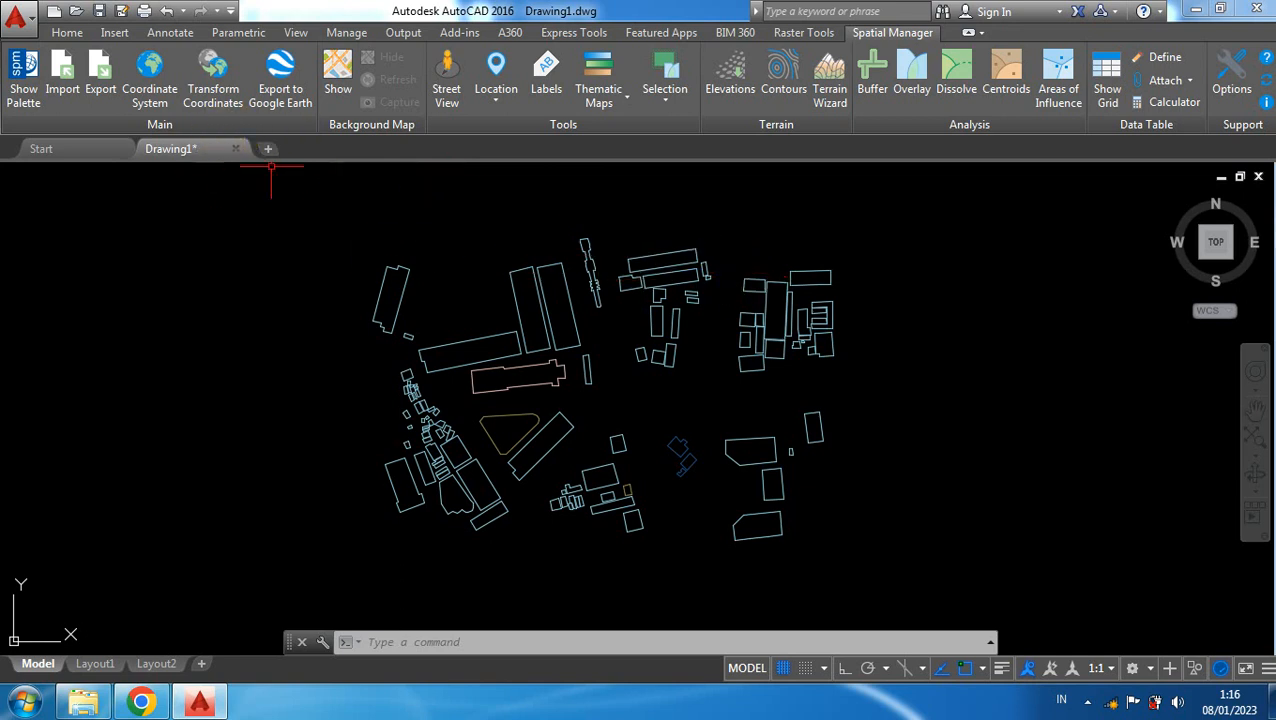
left_click(67, 33)
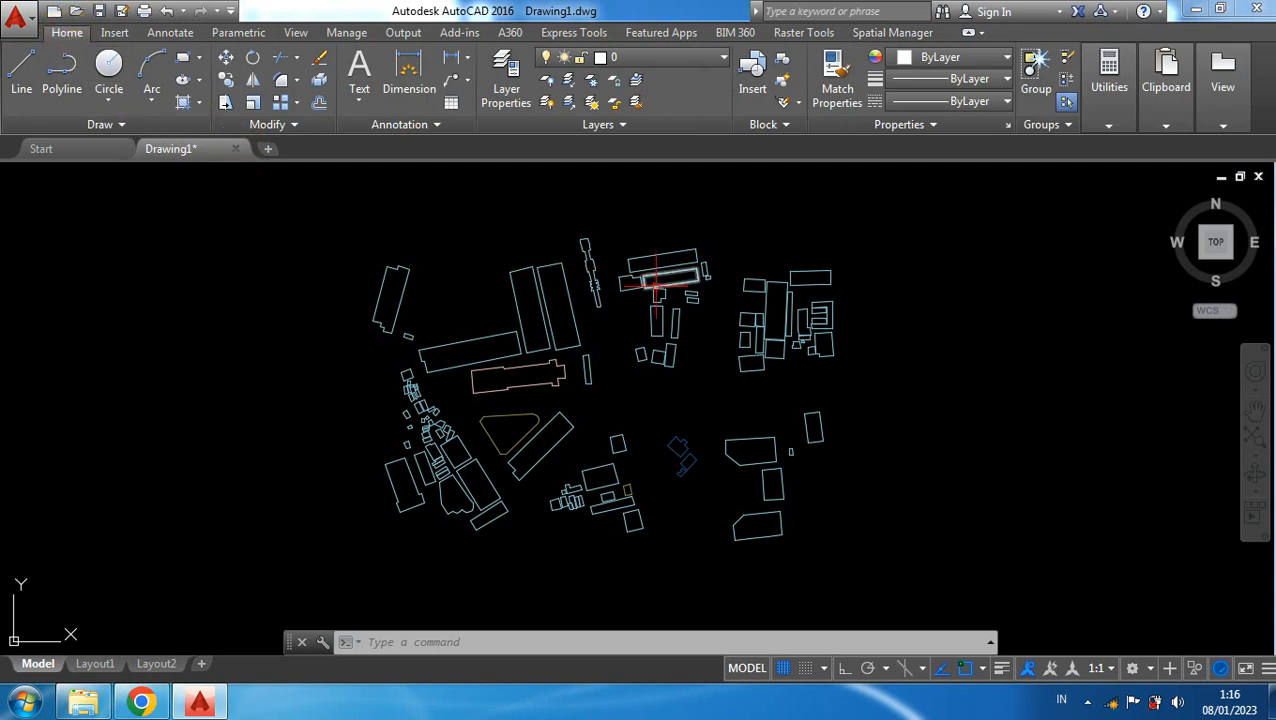
left_click(670, 58)
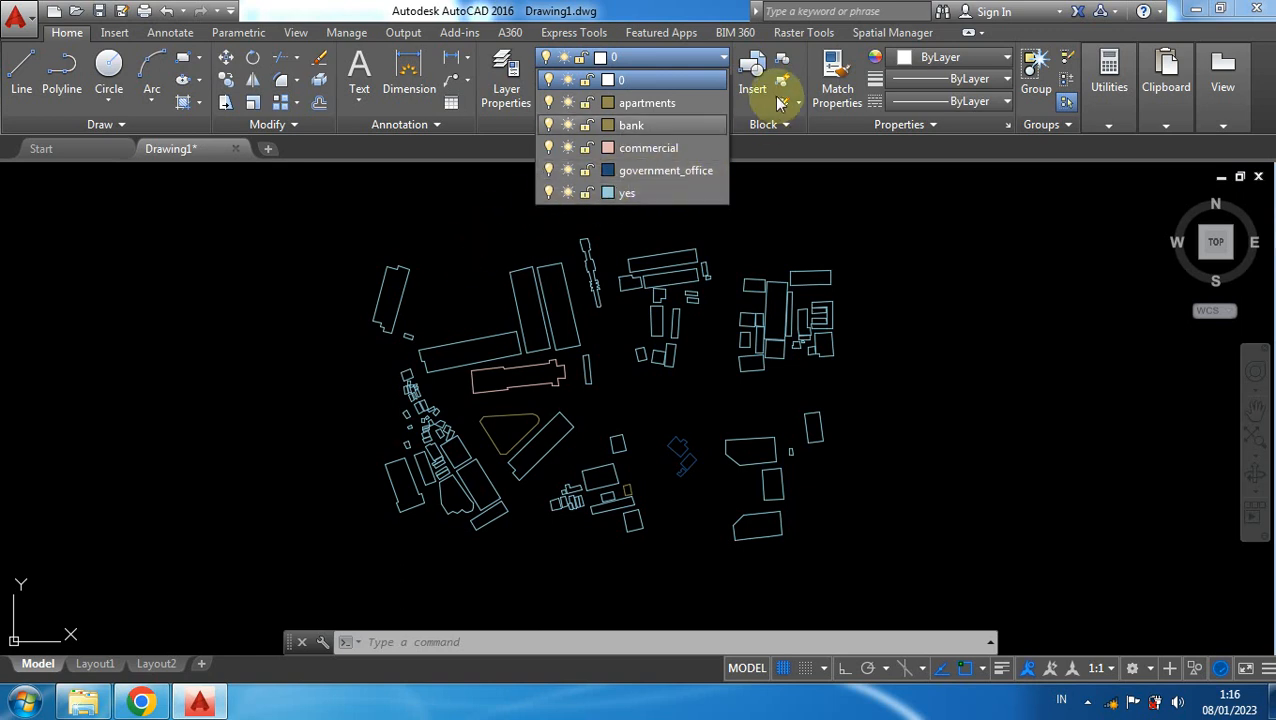
left_click(324, 358)
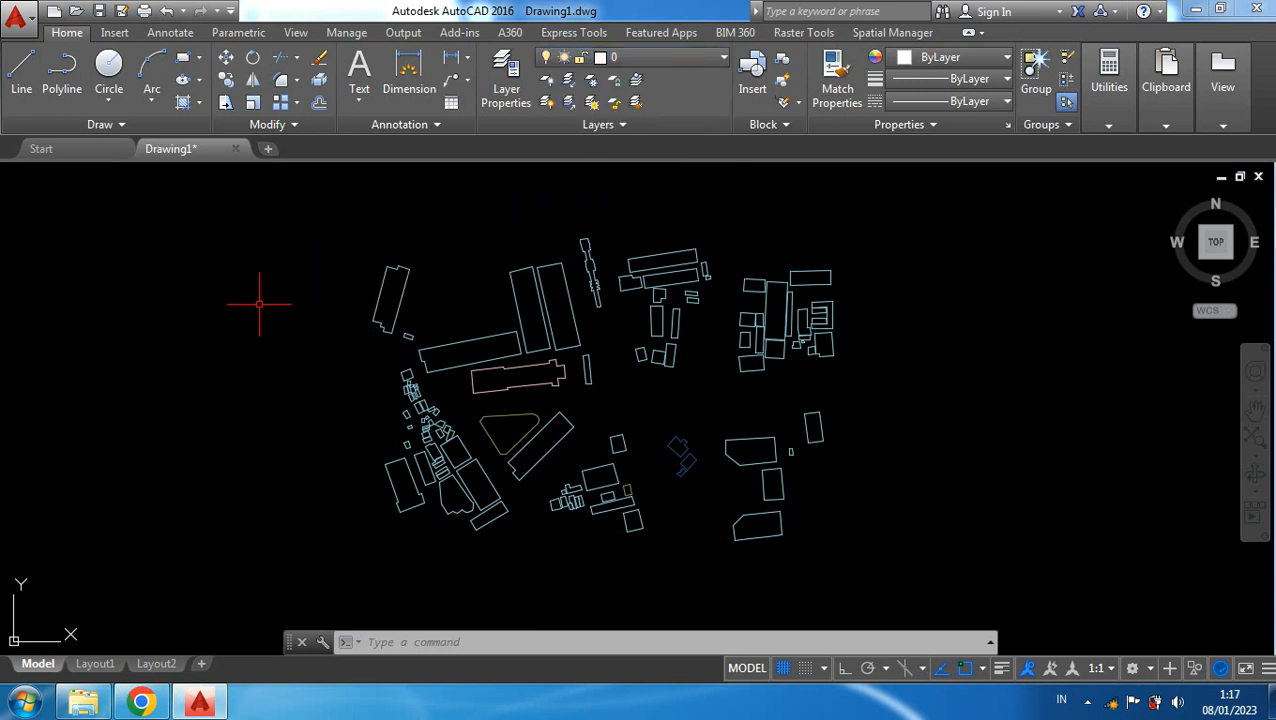
scroll(266, 312, "down", 2)
scroll(270, 318, "up", 2)
scroll(274, 324, "down", 2)
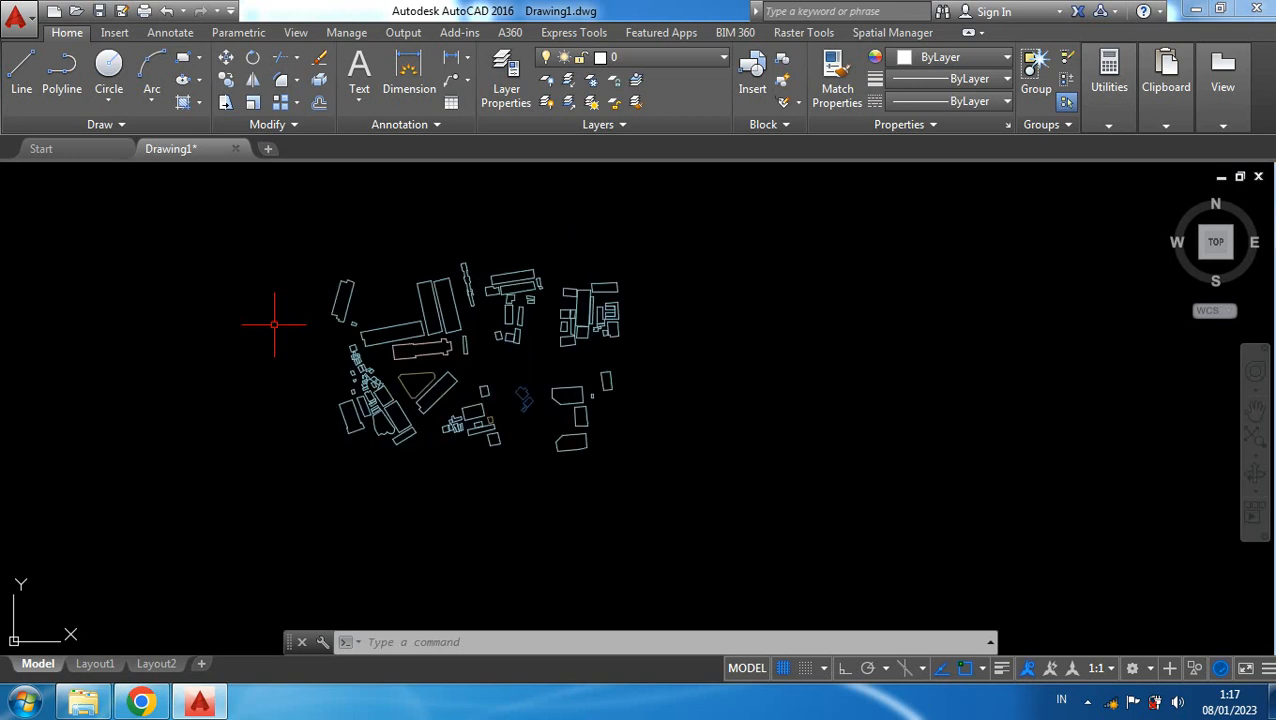
scroll(229, 338, "up", 2)
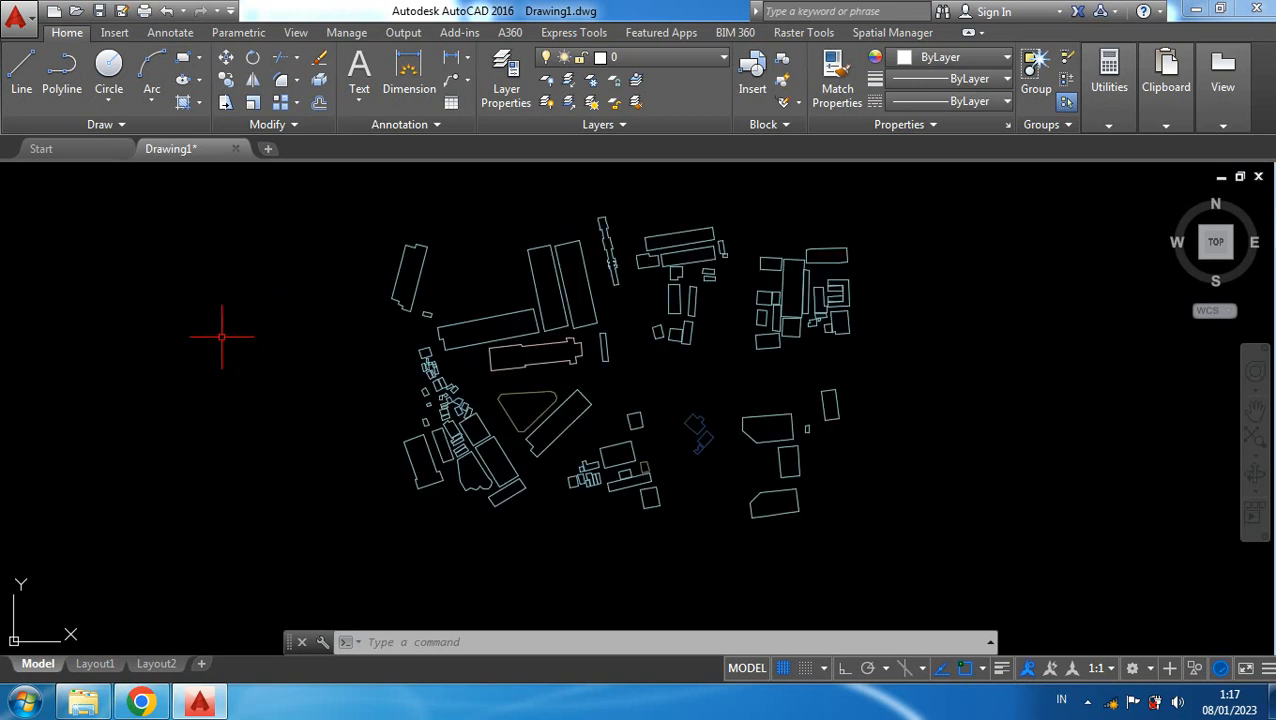
scroll(223, 337, "down", 2)
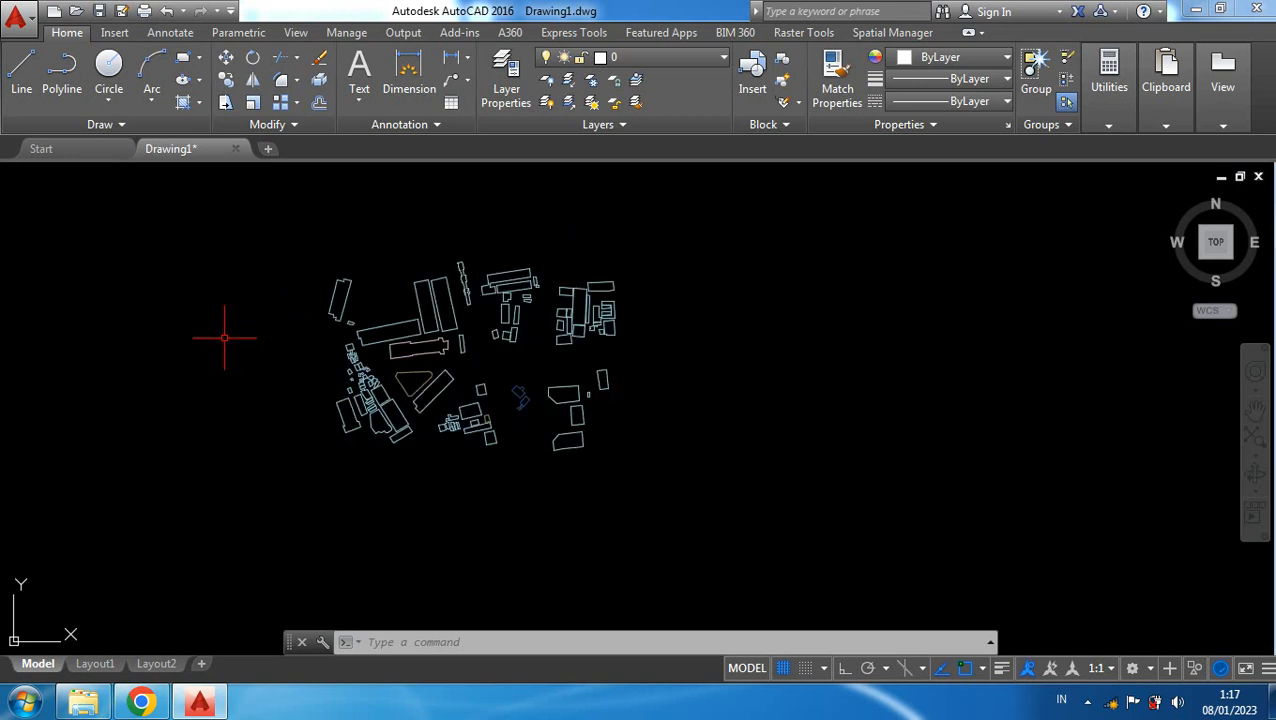
scroll(225, 337, "up", 2)
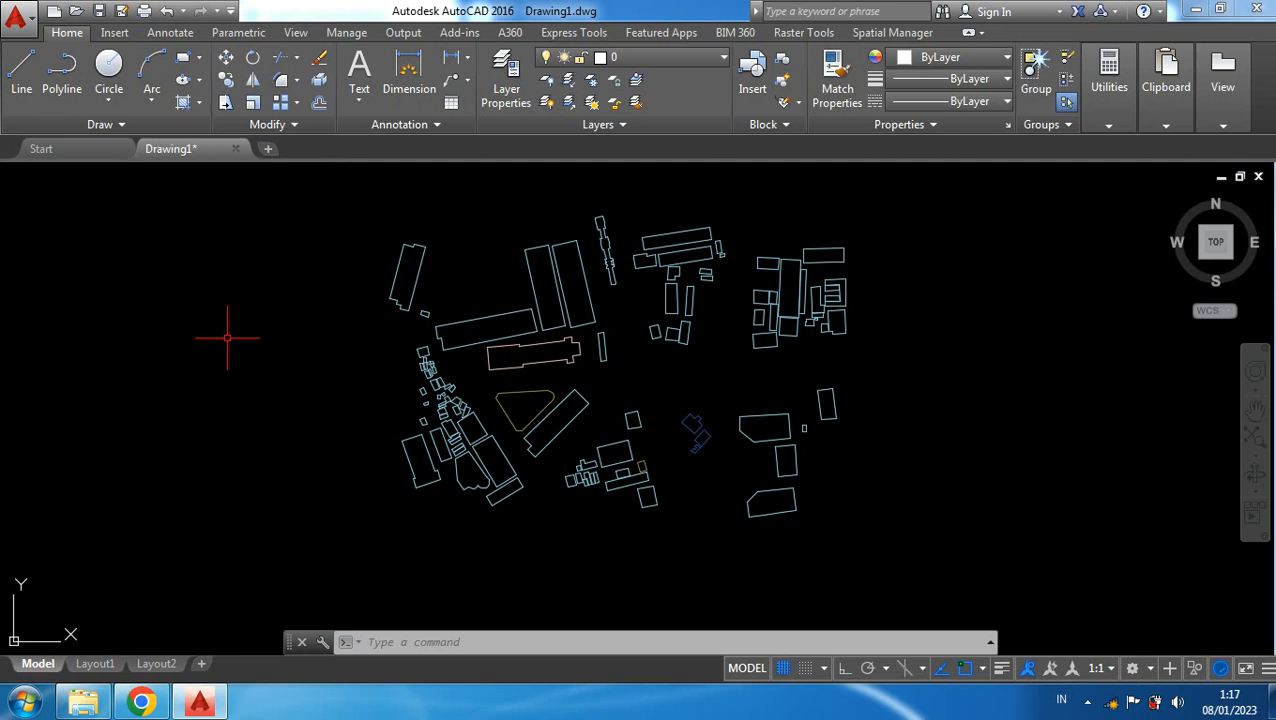
- Start another Spatial Manager import with map.osm on Local Disk (D:) as the data source
left_click(885, 31)
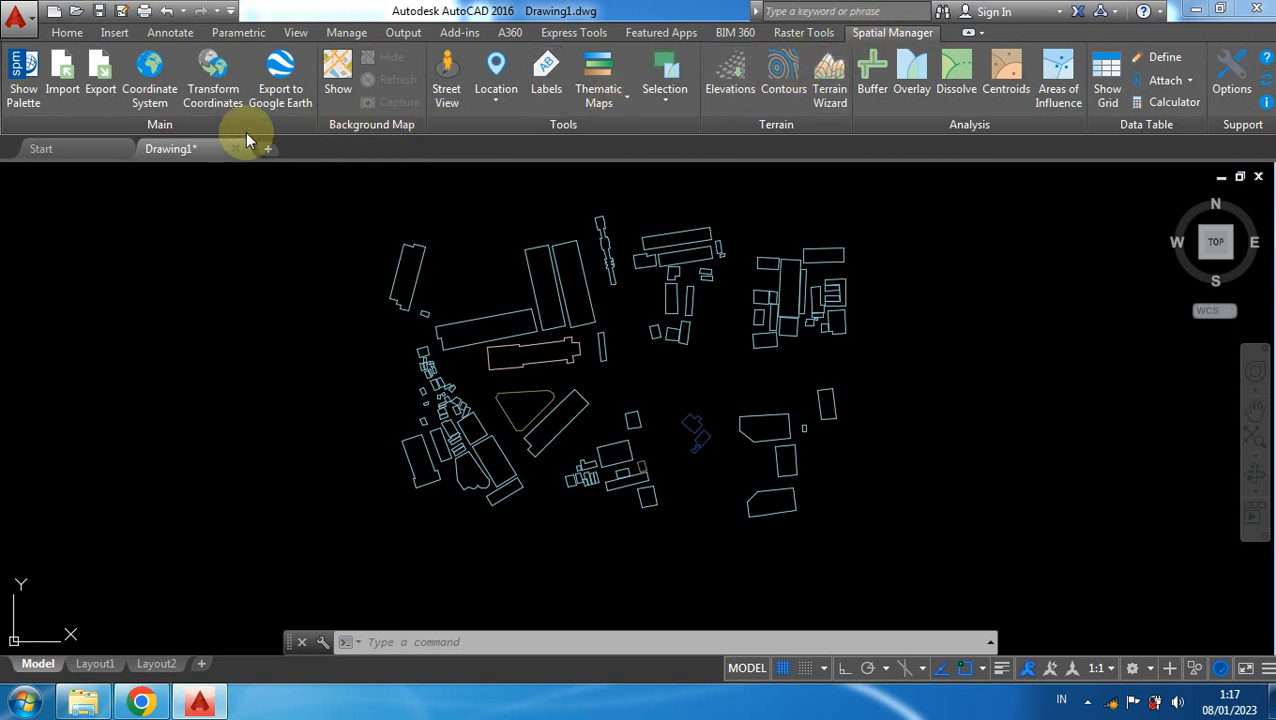
left_click(70, 88)
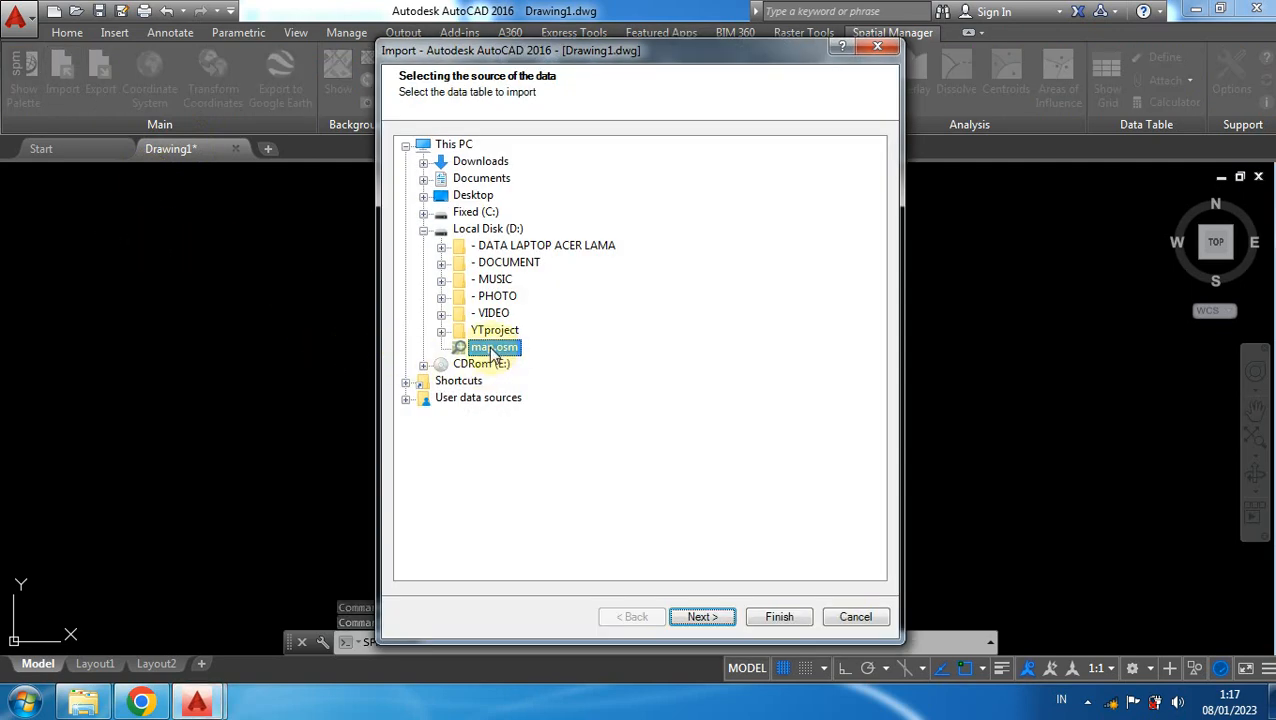
left_click(705, 618)
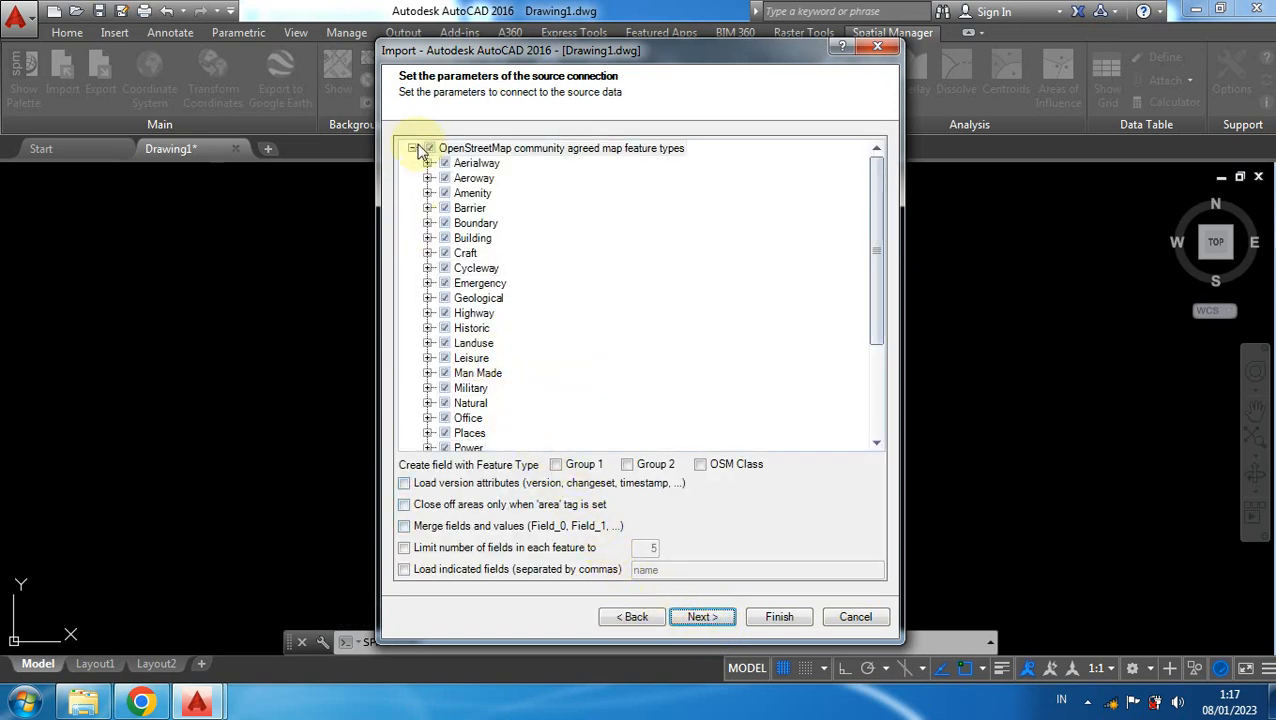
- Clear all OpenStreetMap feature types, enable only Route and accept the source connection parameters
left_click(429, 149)
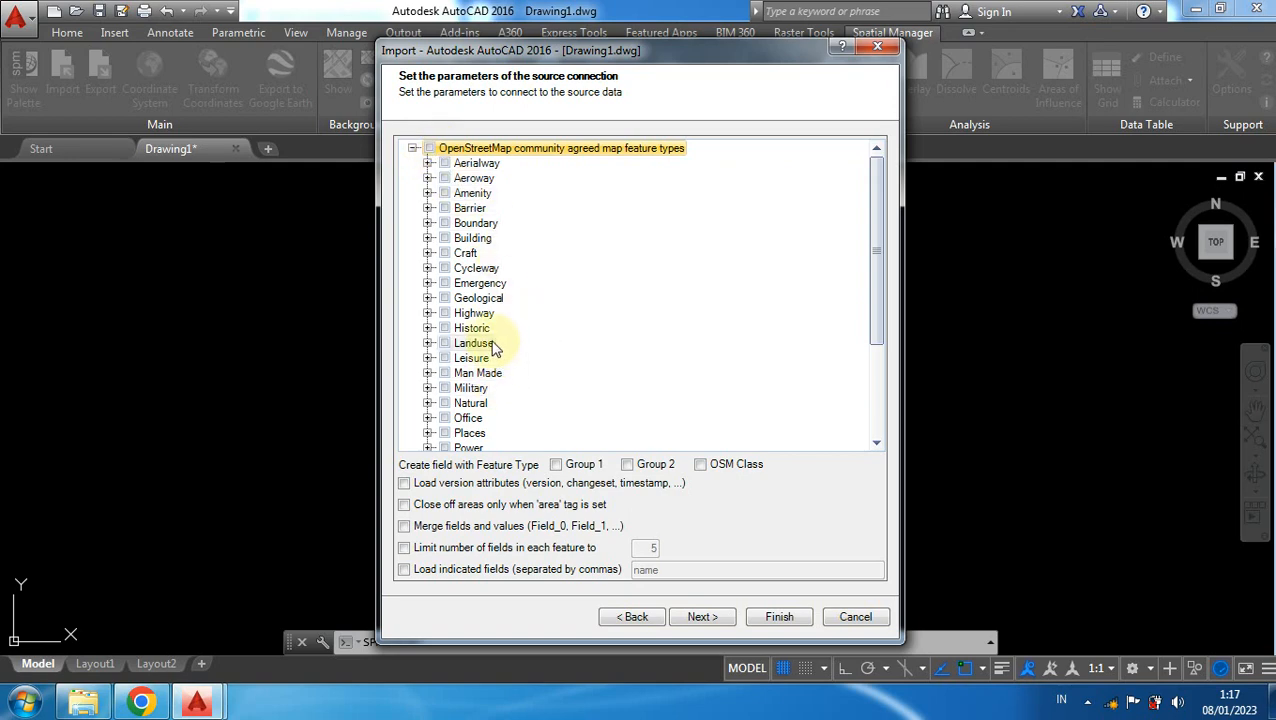
left_click(877, 284)
left_click_drag(877, 284, 884, 340)
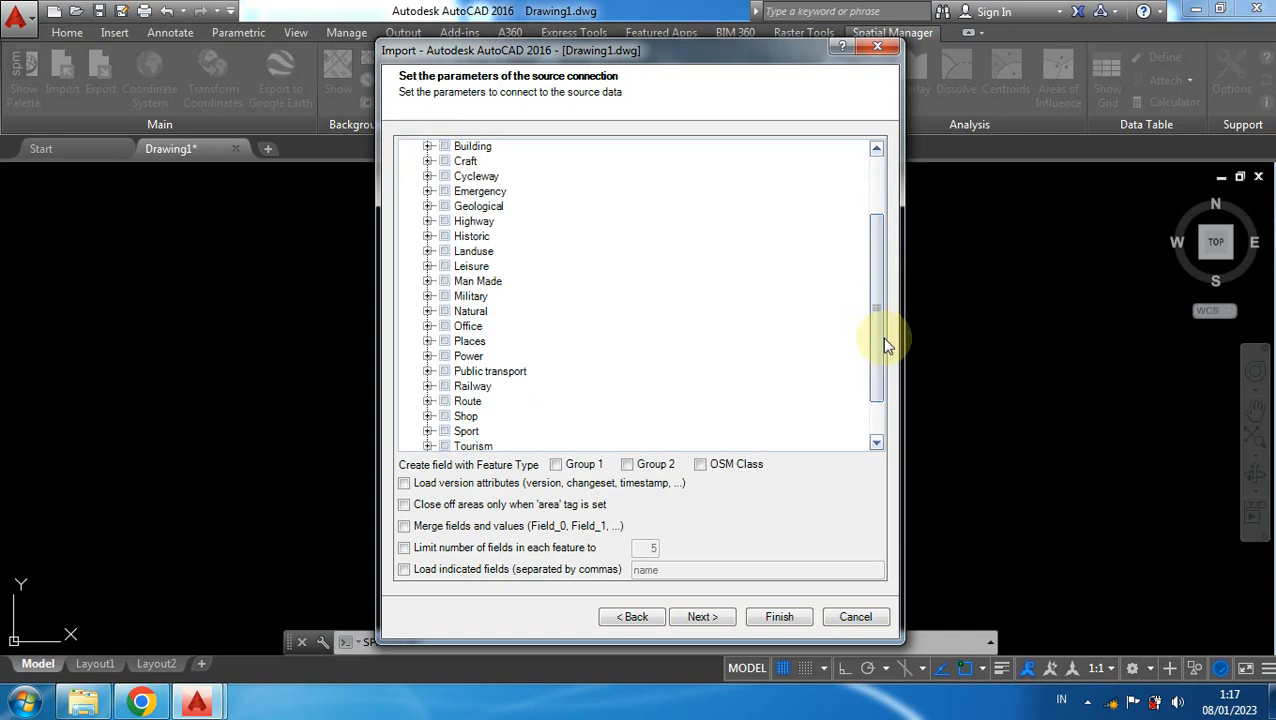
left_click(446, 402)
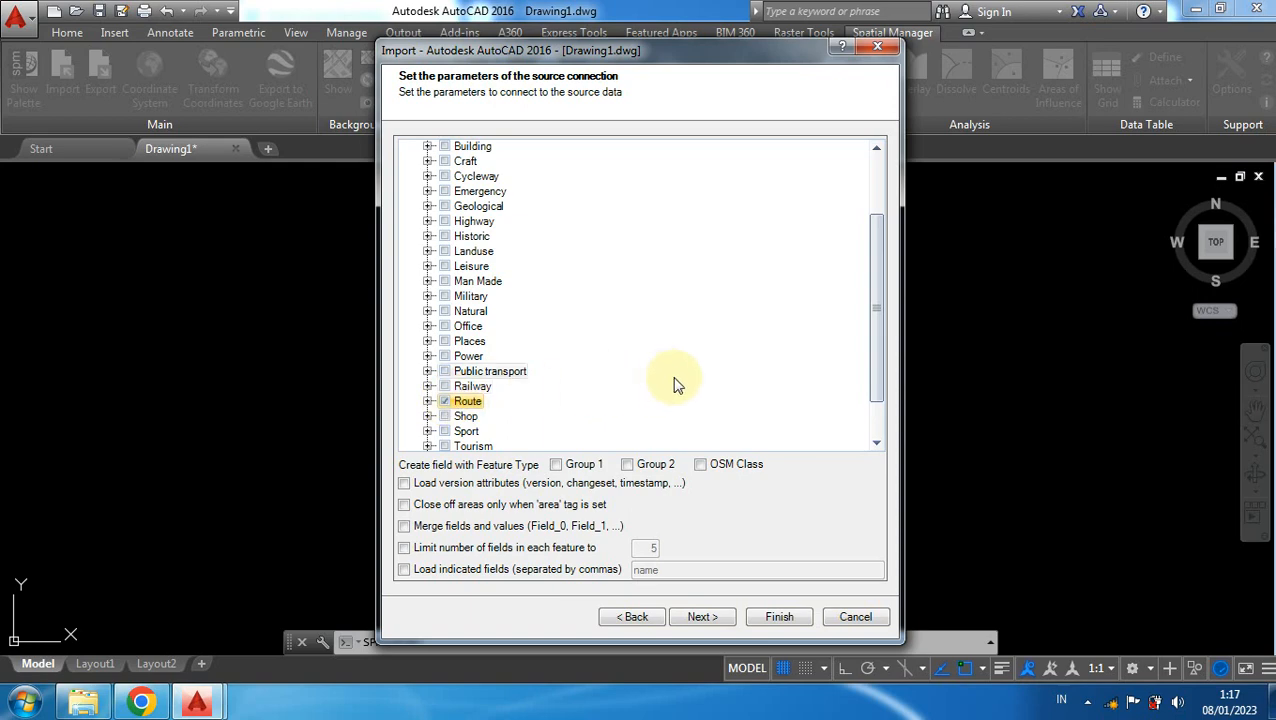
left_click_drag(869, 379, 880, 427)
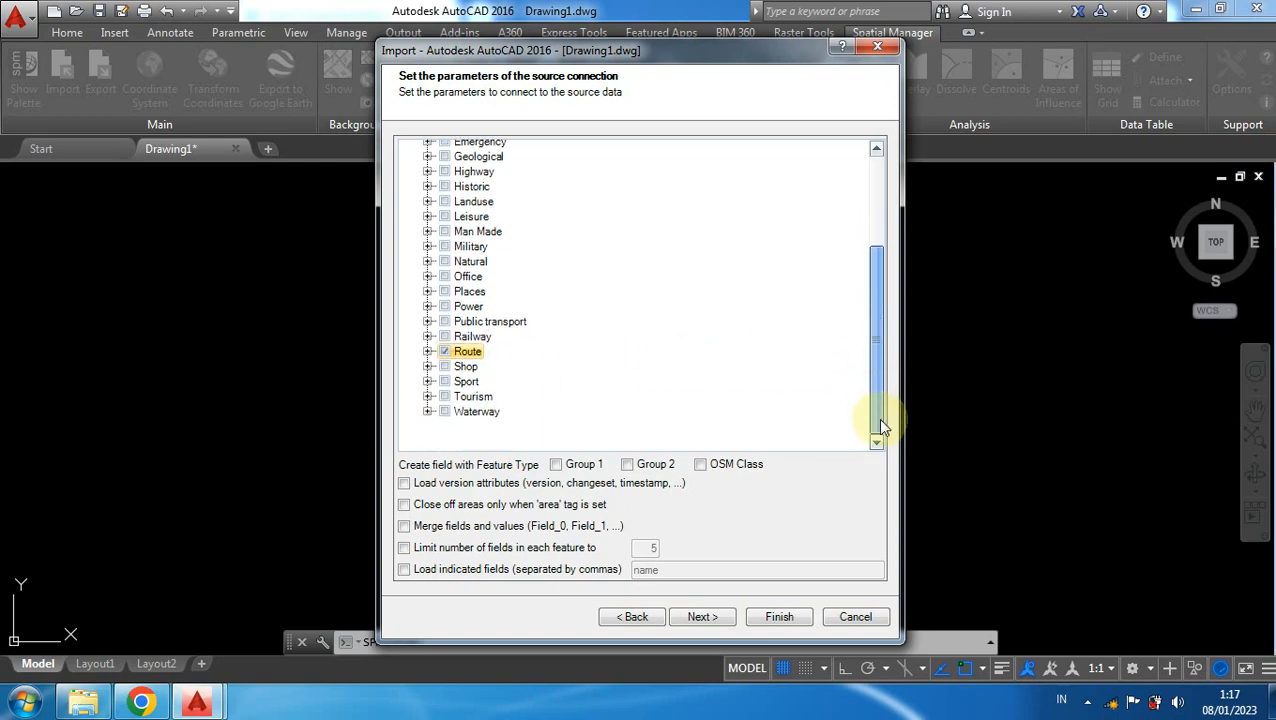
left_click_drag(880, 422, 880, 422)
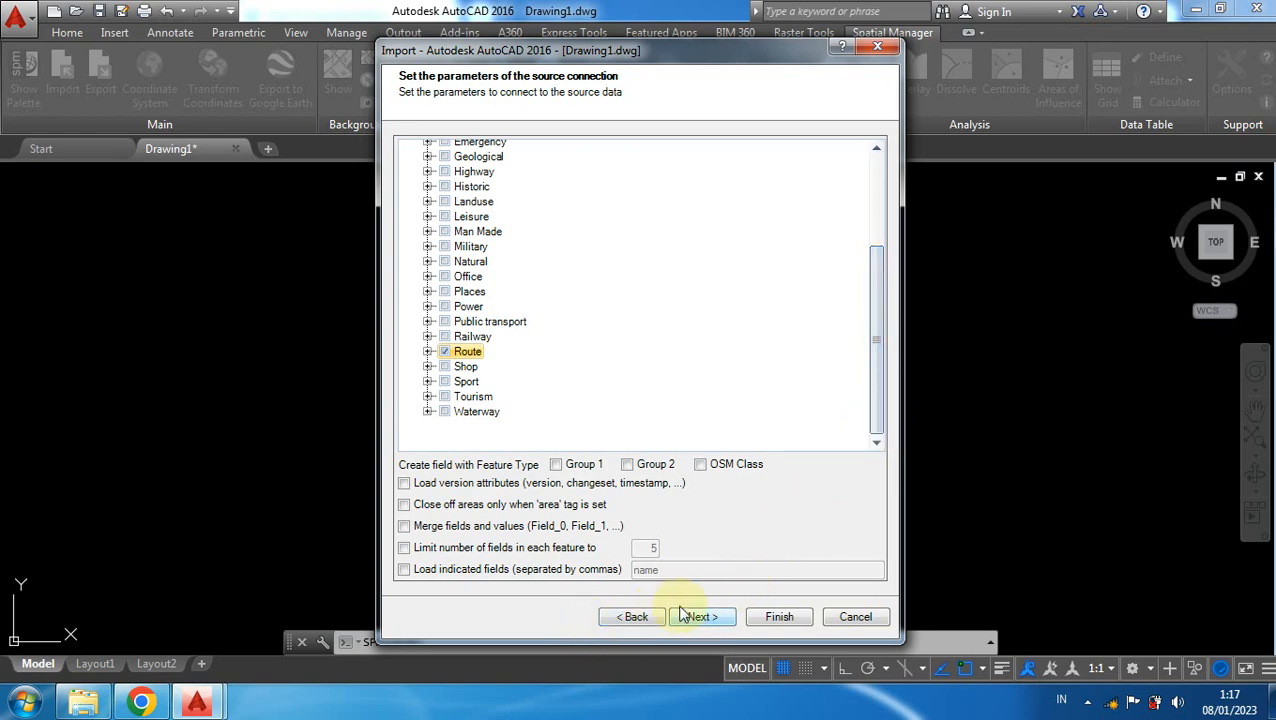
left_click(701, 617)
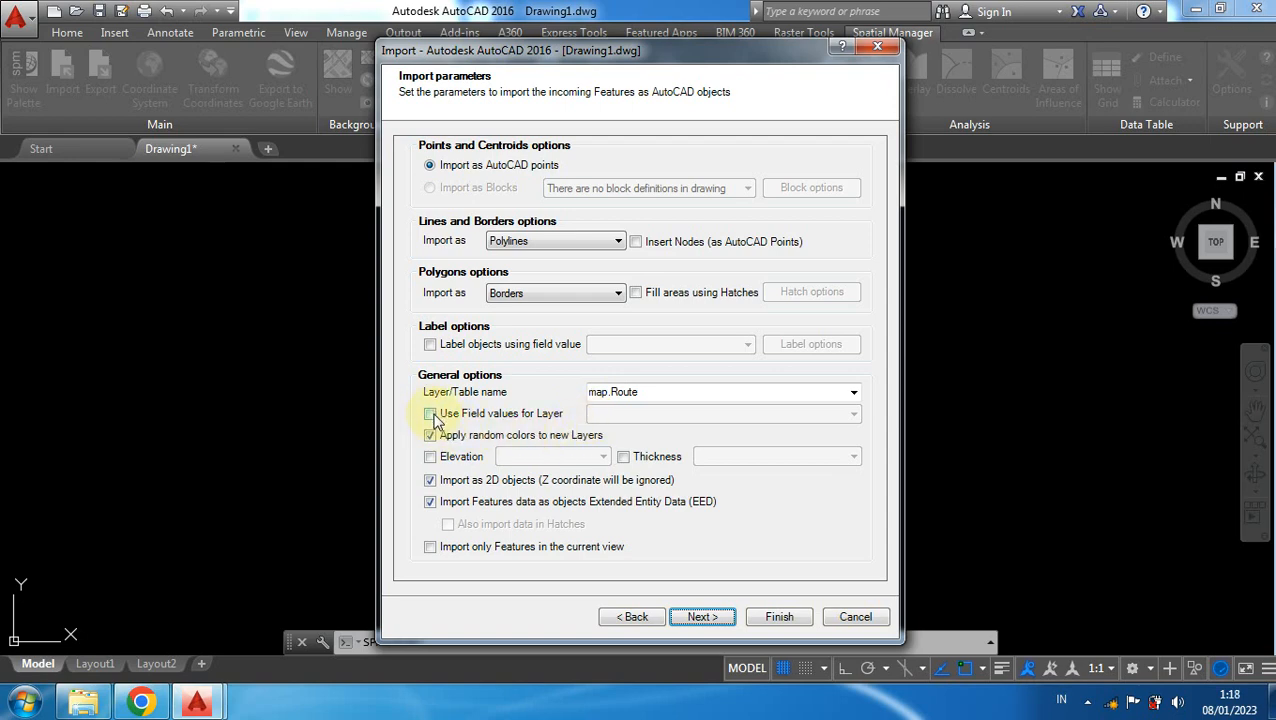
- Name the layer/table Rute, use the route field's values for the layers and accept the import parameters
left_click(662, 389)
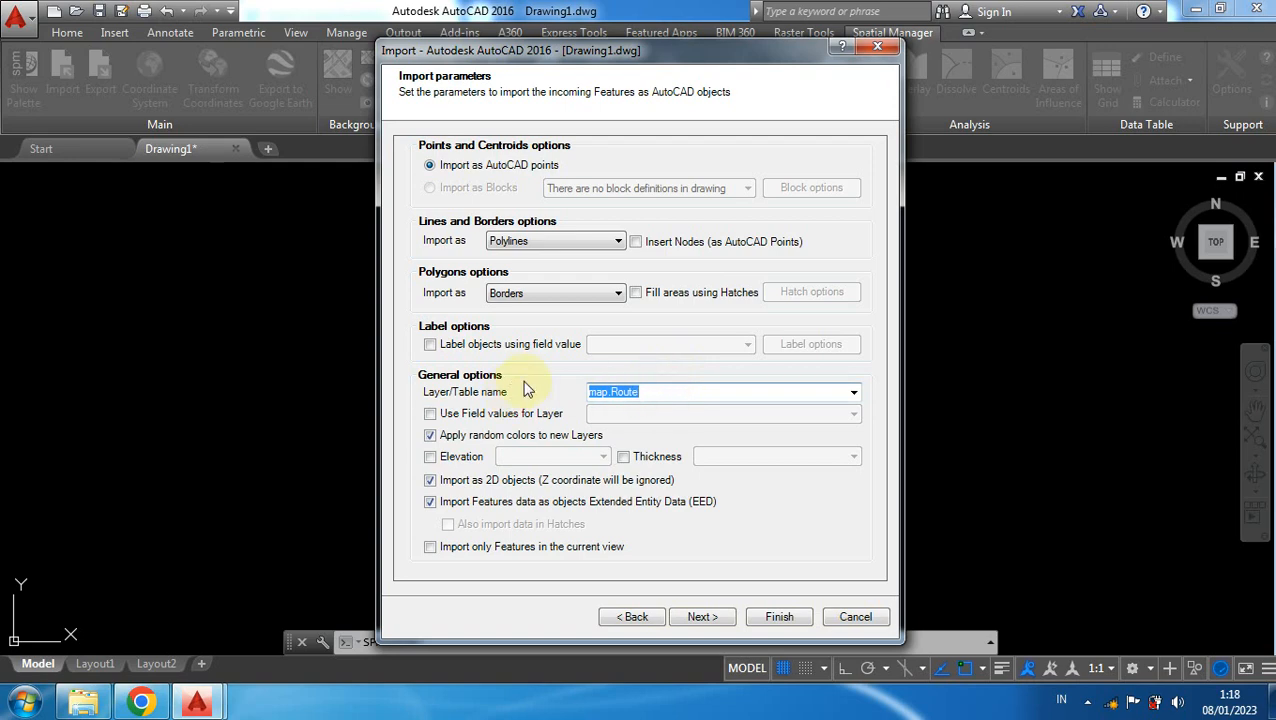
type("R")
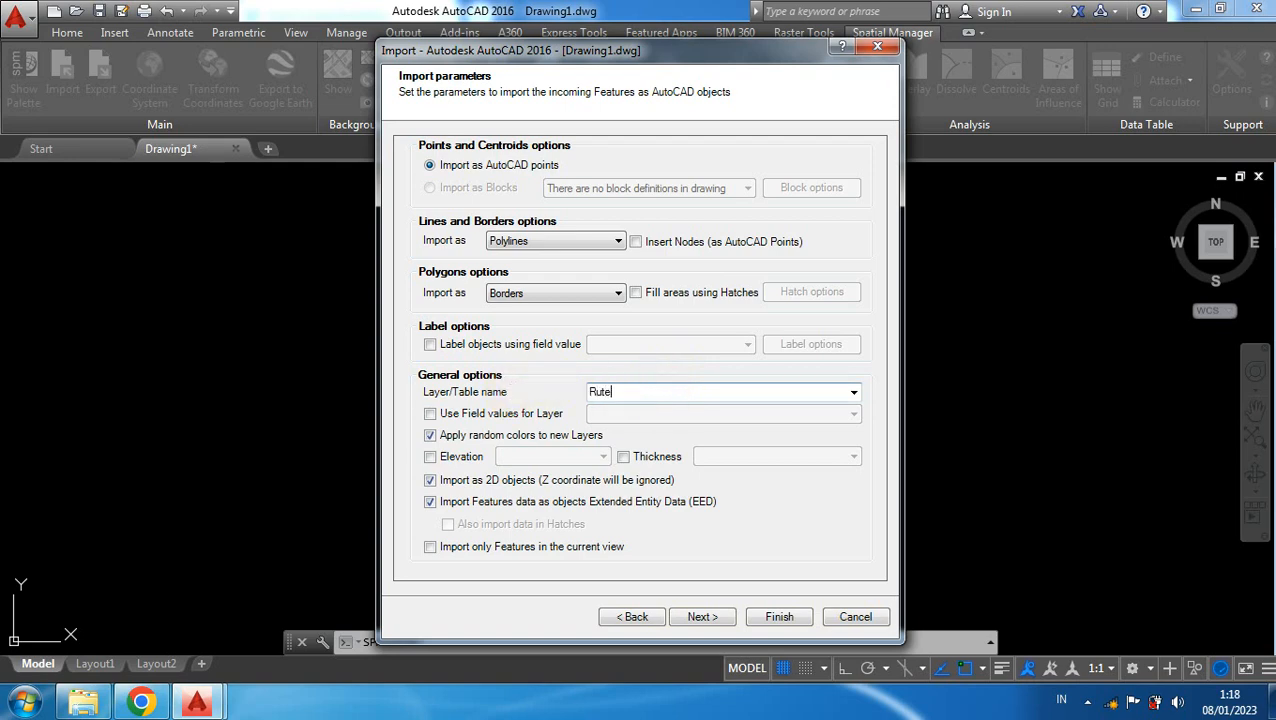
left_click(430, 414)
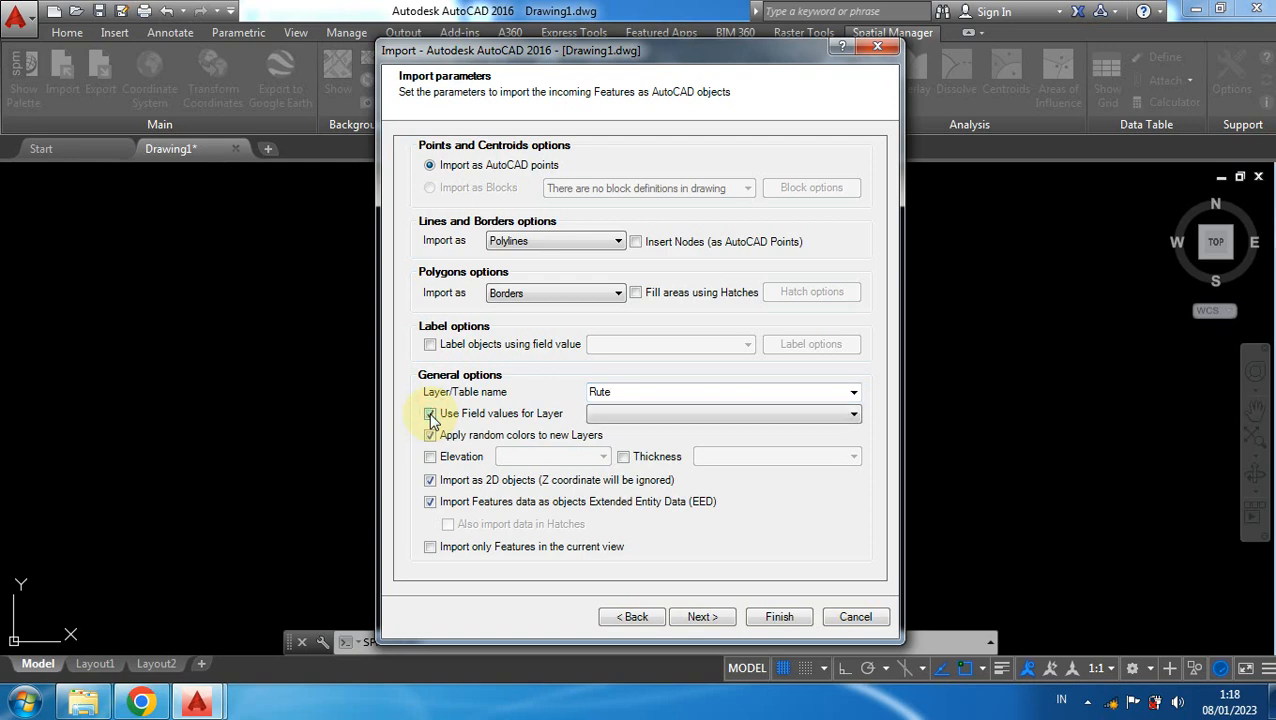
left_click(656, 414)
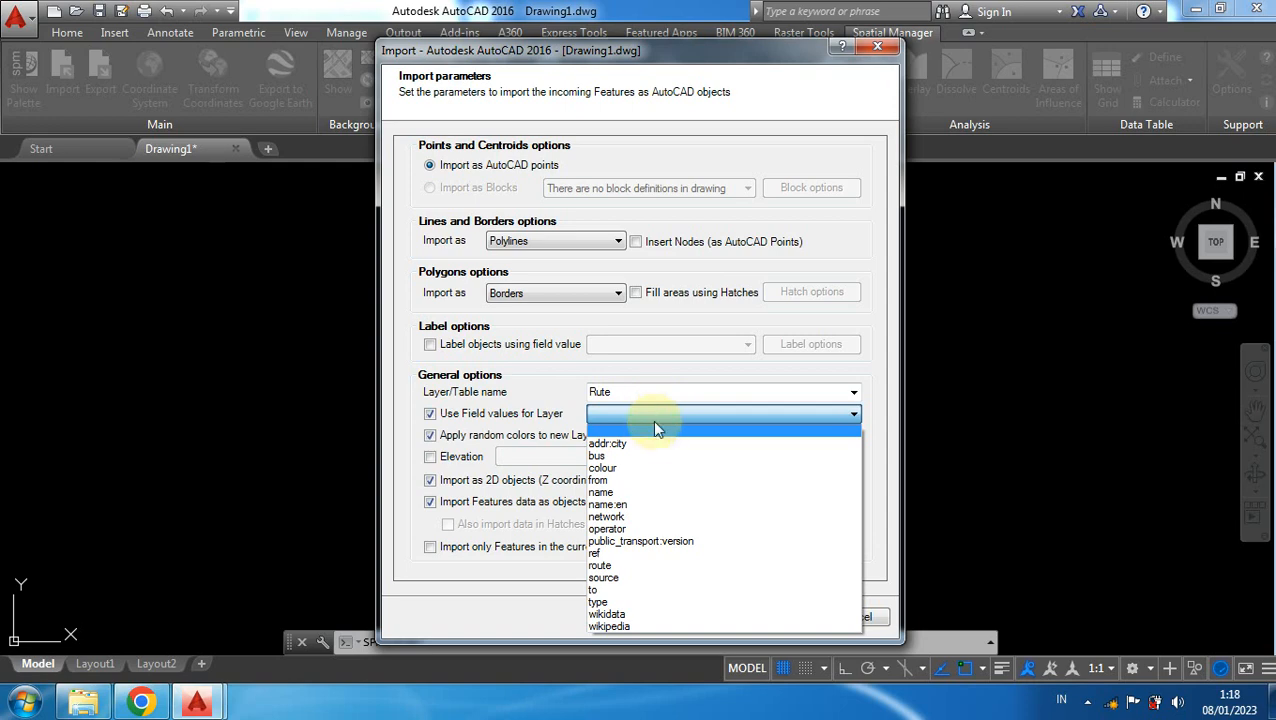
left_click(612, 565)
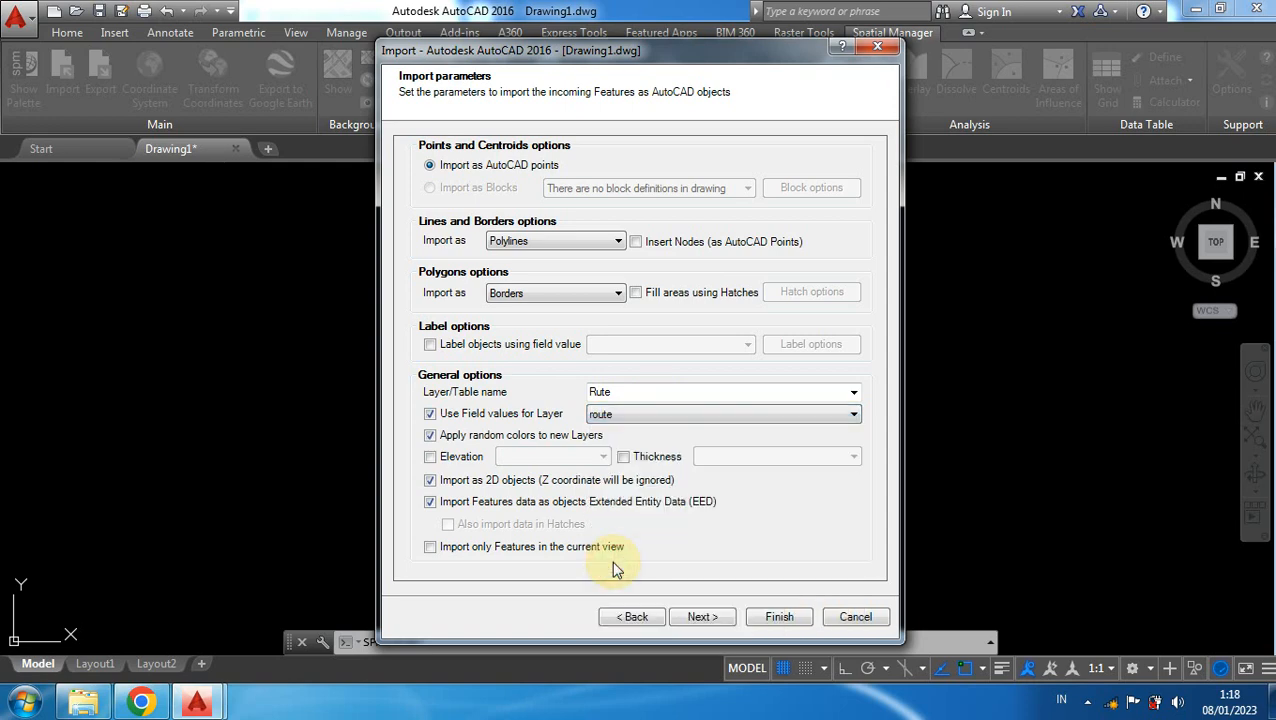
left_click(701, 617)
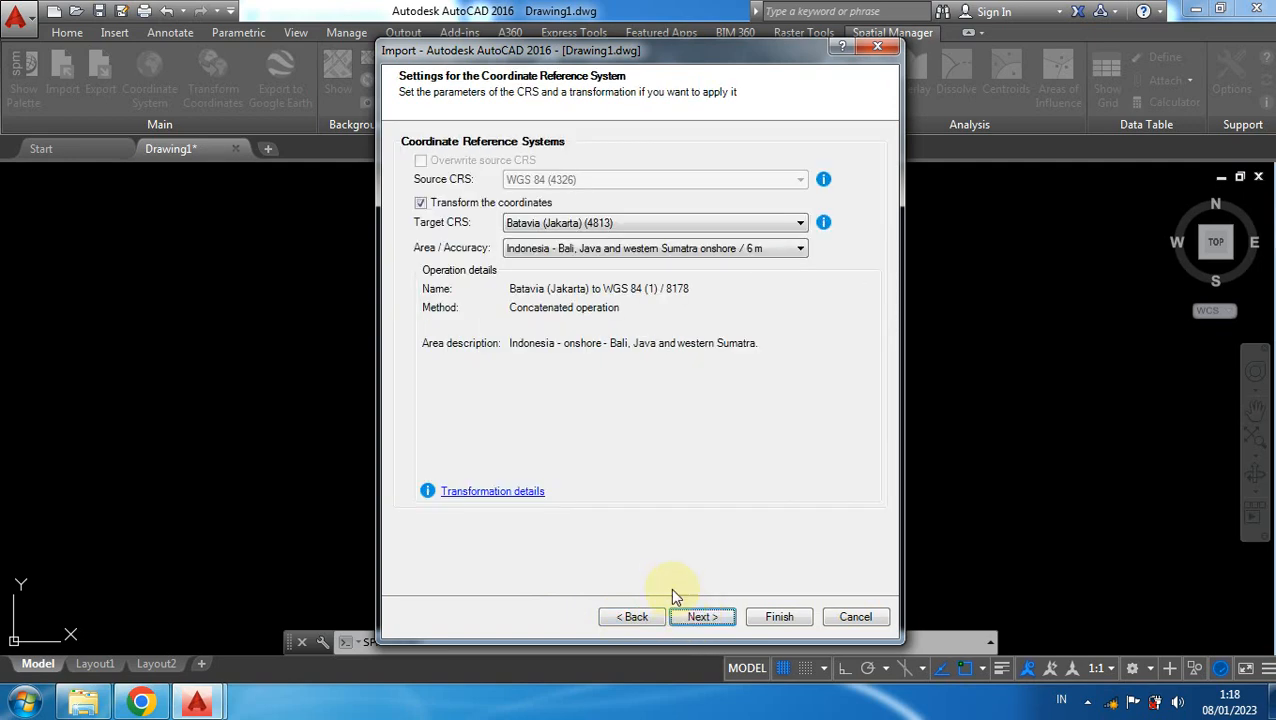
- Keep Batavia (Jakarta) (4813) as the target CRS for the coordinate transformation and accept the CRS settings
left_click(590, 230)
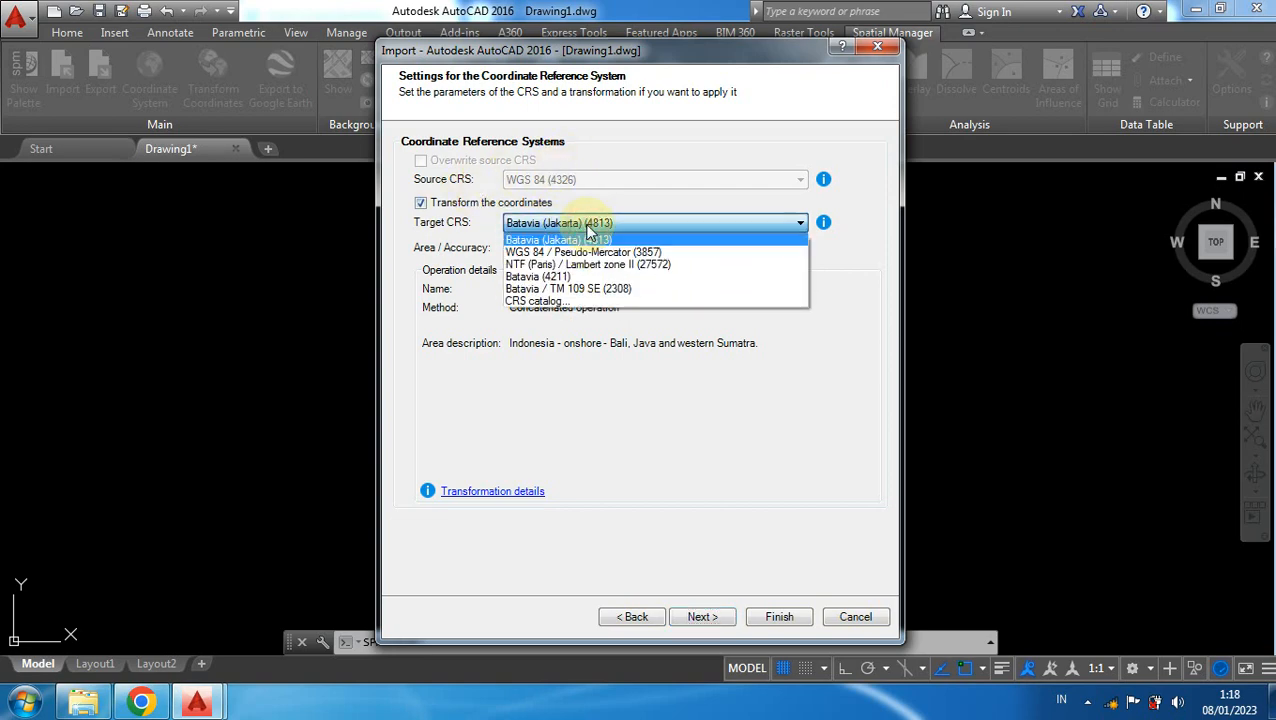
left_click(588, 228)
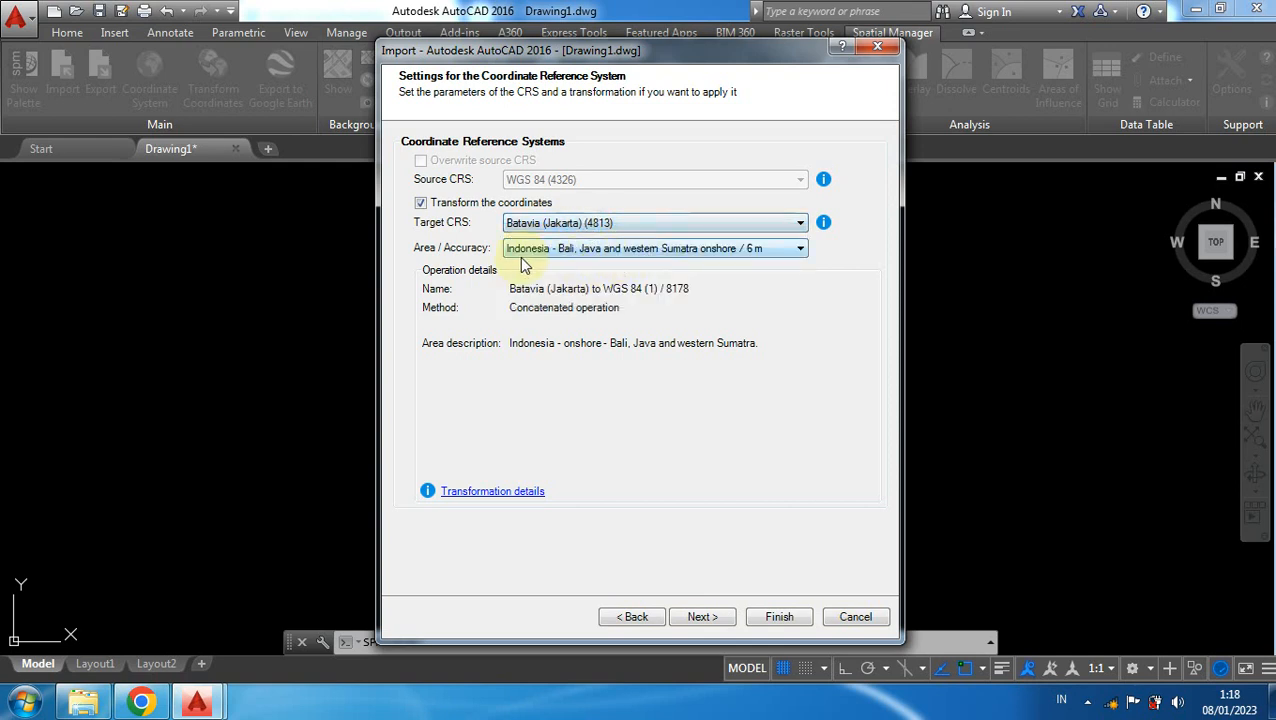
left_click(703, 617)
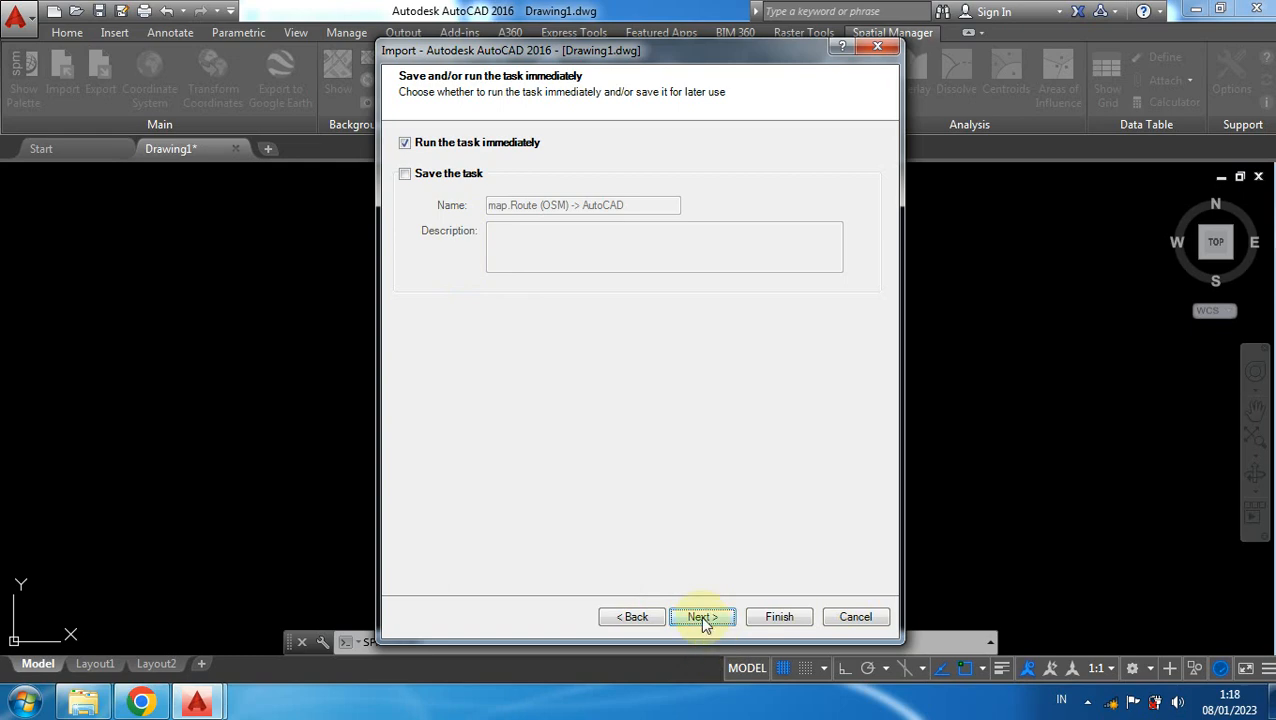
- Run the map.osm route import immediately, then dismiss the trial notice and the task report
left_click(702, 617)
left_click(765, 614)
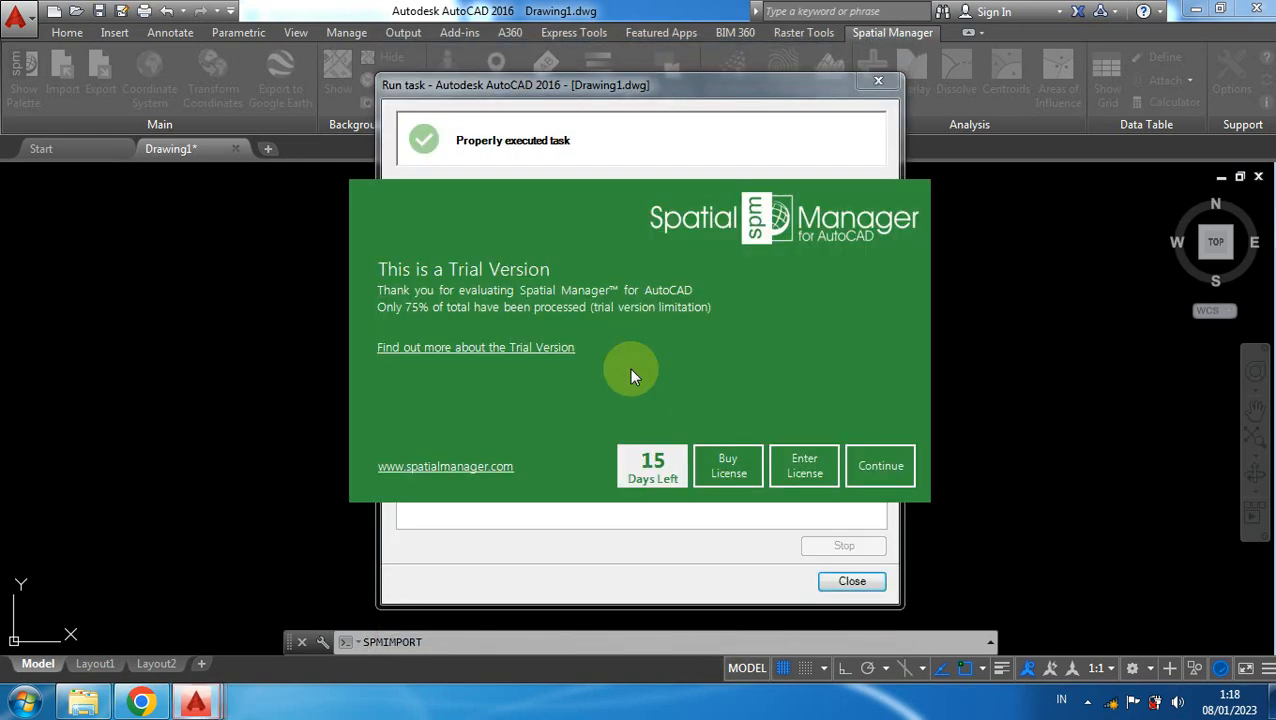
left_click(885, 465)
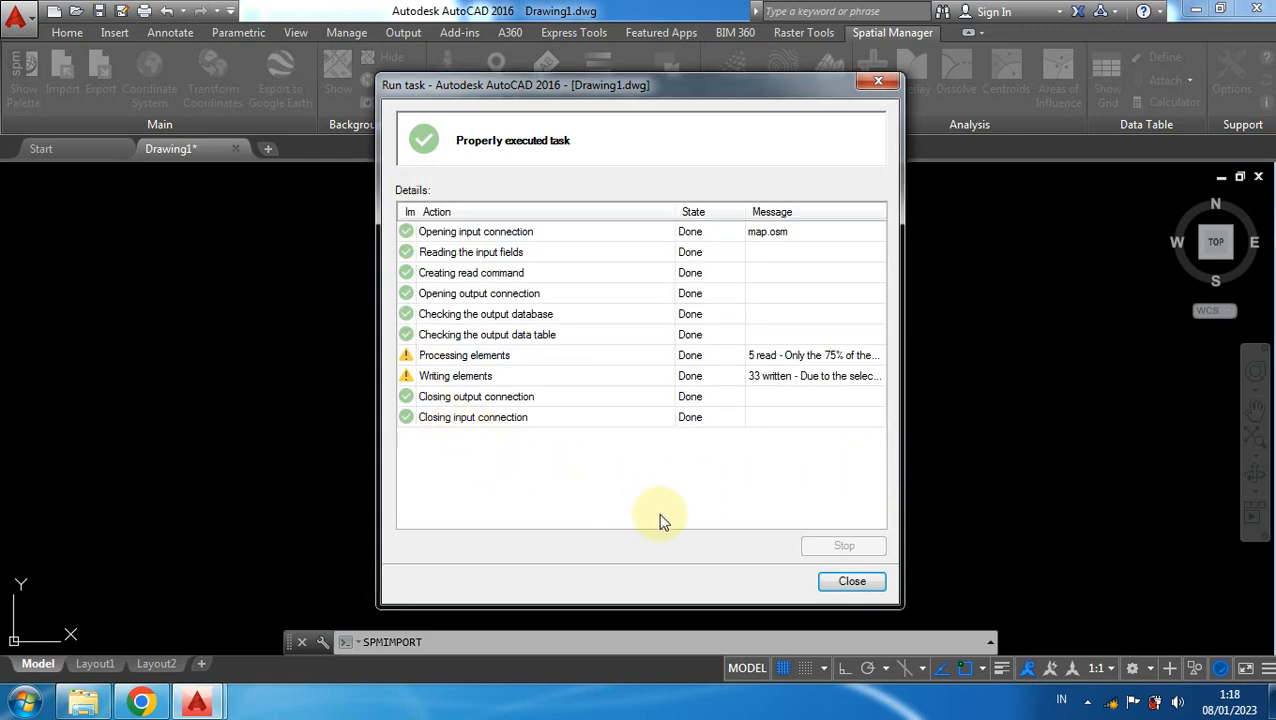
left_click(850, 583)
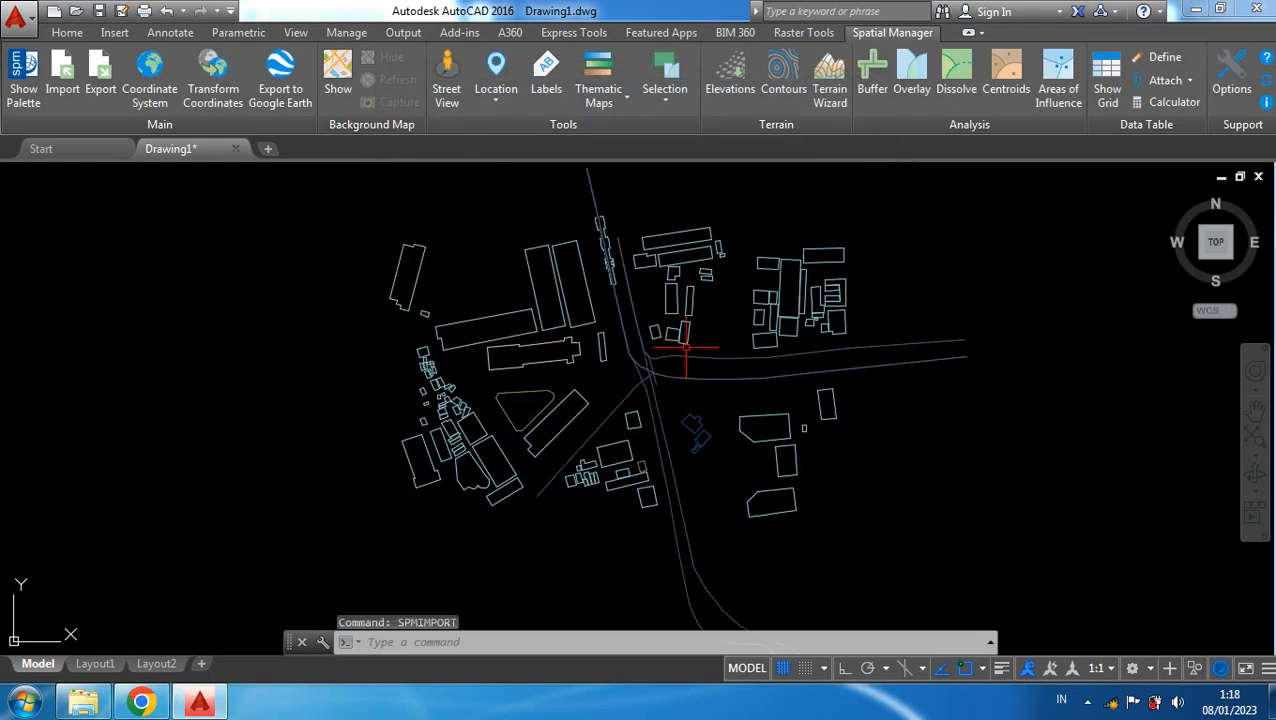
- Examine the imported route lines around the junction and their position relative to the building outlines
scroll(790, 447, "down", 2)
scroll(740, 488, "up", 2)
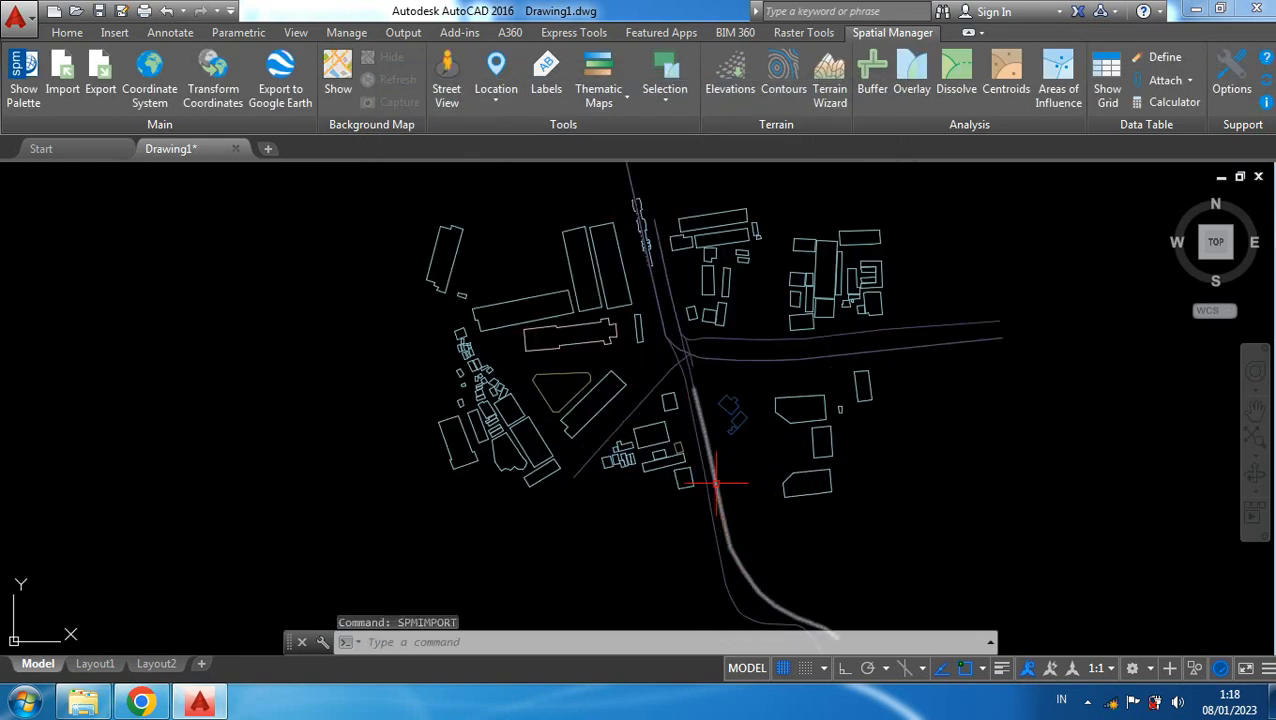
scroll(694, 400, "up", 2)
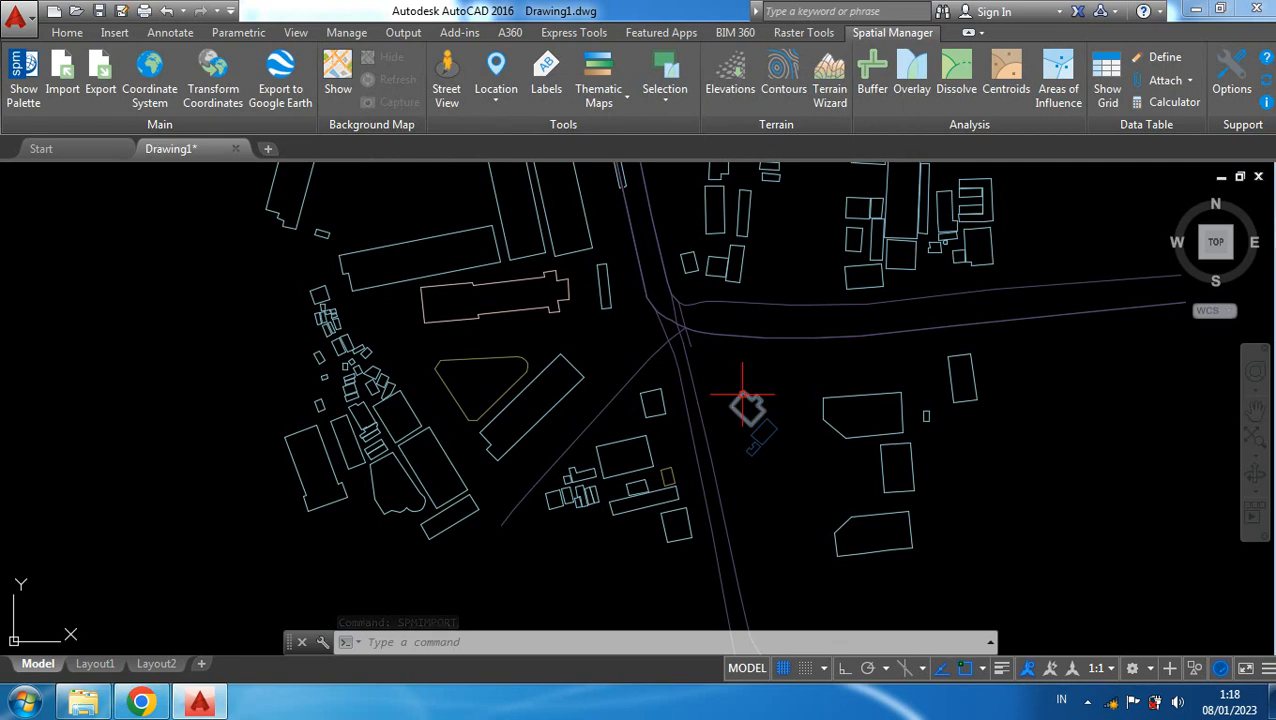
mouse_move(966, 341)
middle_mouse_down()
mouse_move(971, 399)
mouse_move(951, 461)
middle_mouse_up()
scroll(897, 285, "down", 4)
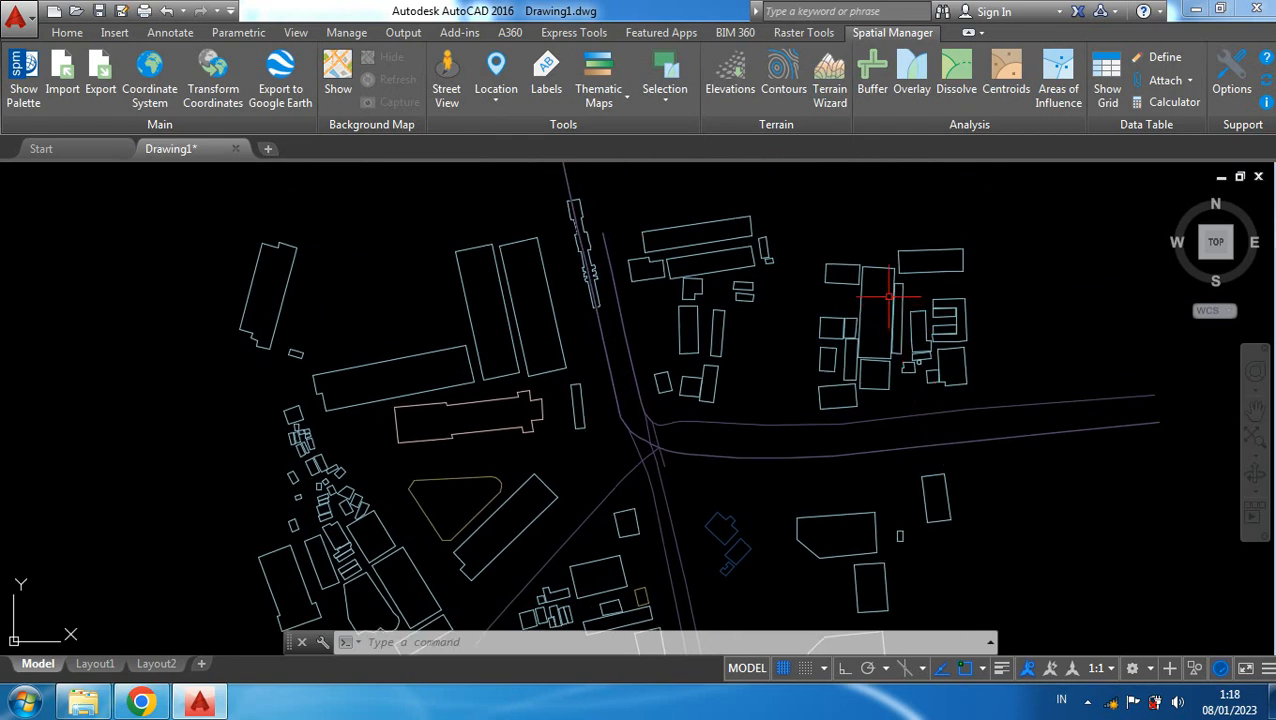
- Examine the full extent of the imported route lines and review the drawing's layer list
scroll(990, 268, "down", 3)
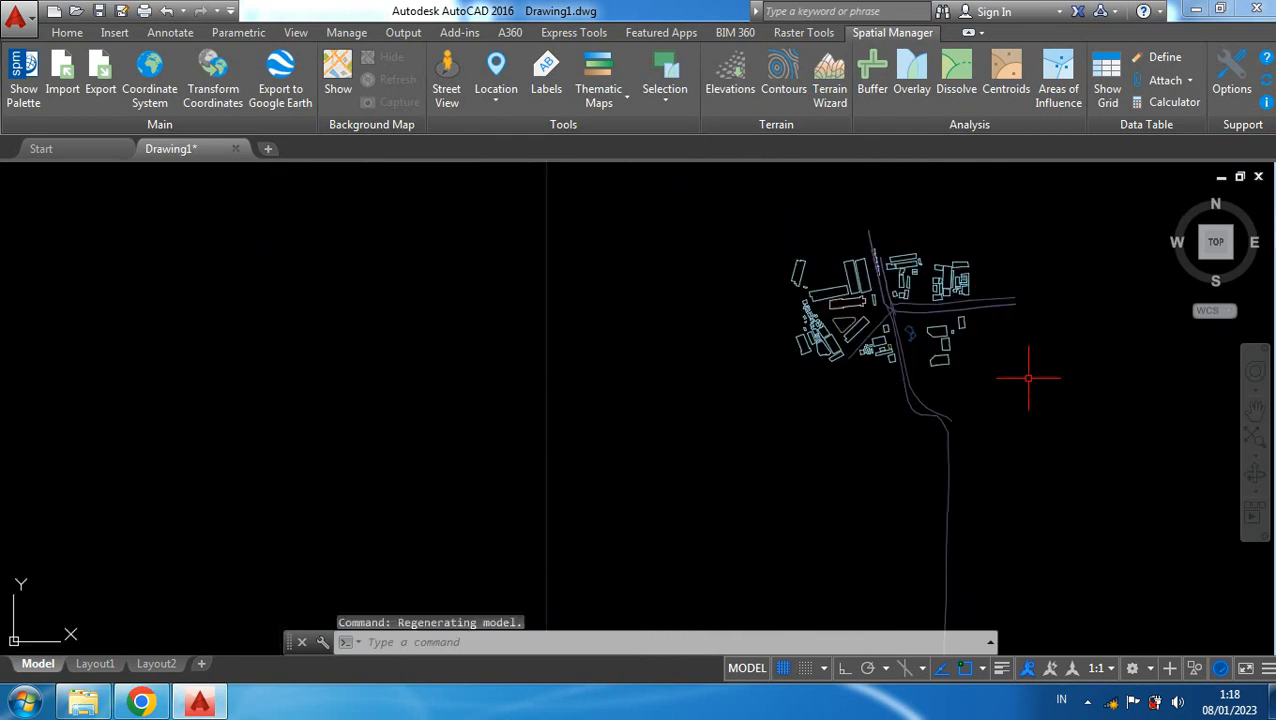
scroll(1040, 427, "down", 3)
scroll(906, 379, "up", 2)
scroll(908, 280, "up", 3)
scroll(908, 280, "up", 4)
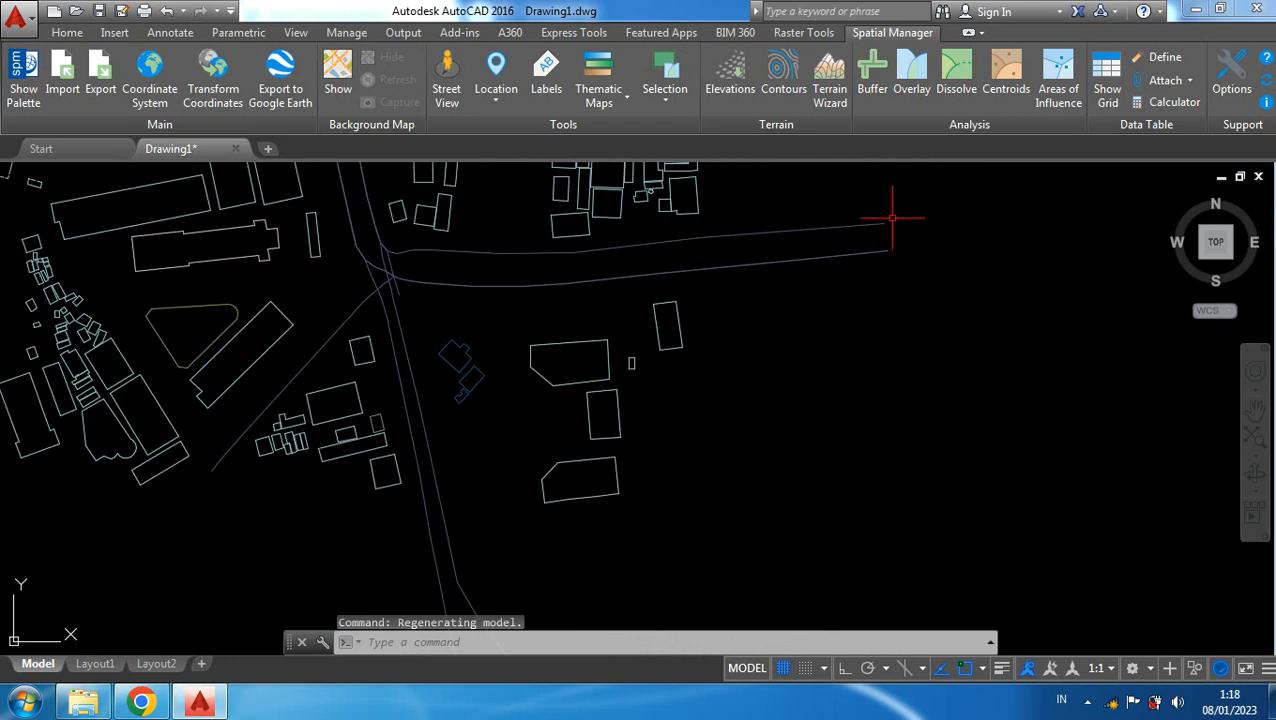
middle_click_drag(897, 208, 977, 333)
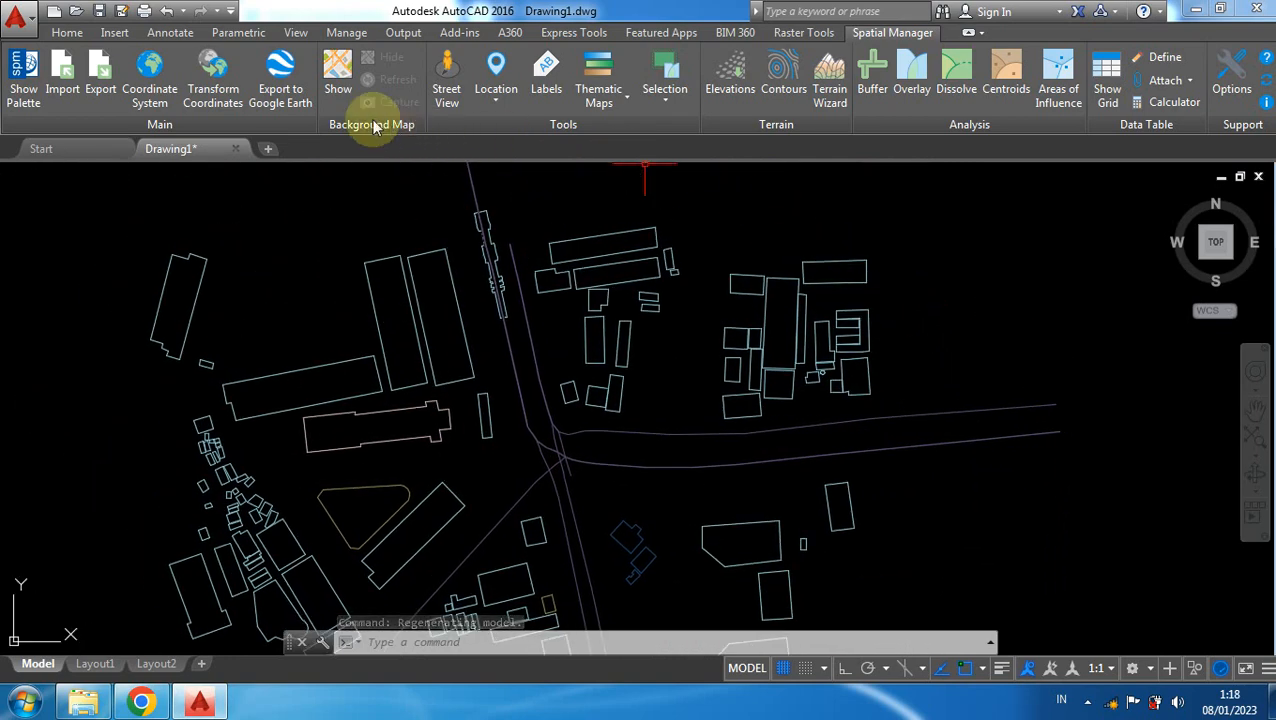
left_click(66, 32)
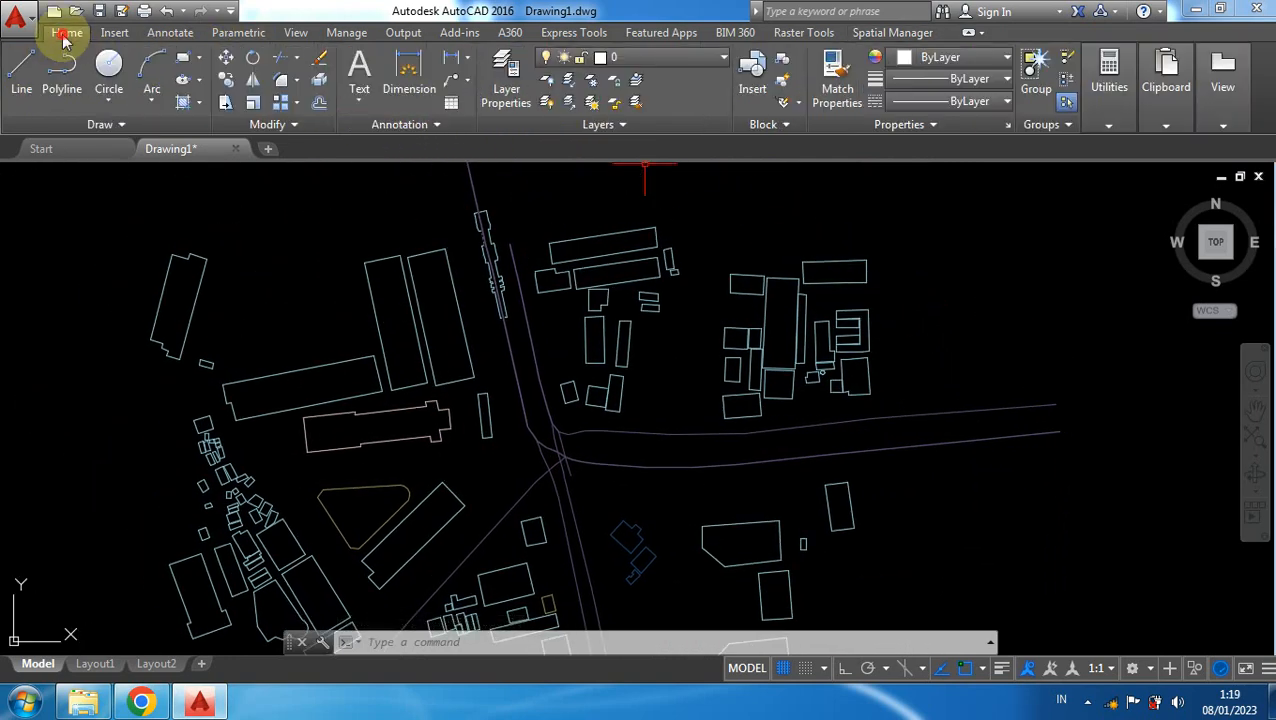
left_click(620, 66)
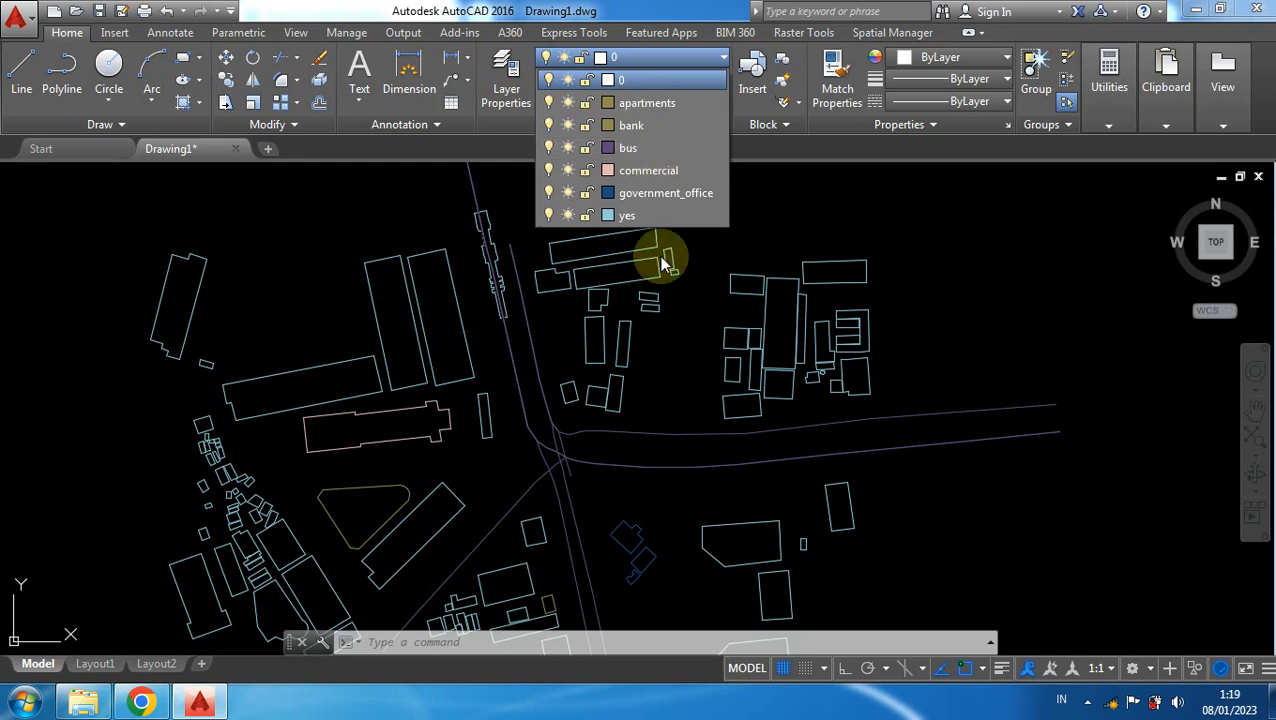
left_click(998, 240)
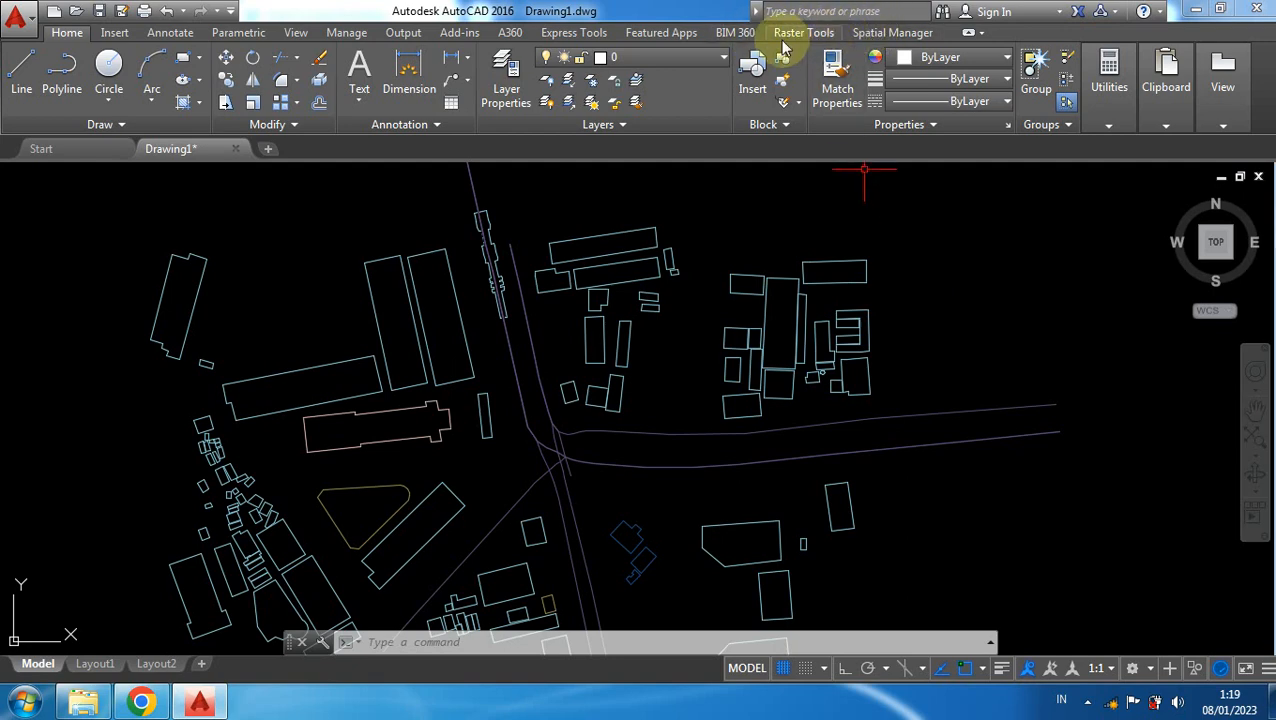
- Start a new Spatial Manager import of map.osm from drive D with only the Highway feature type enabled
left_click(870, 35)
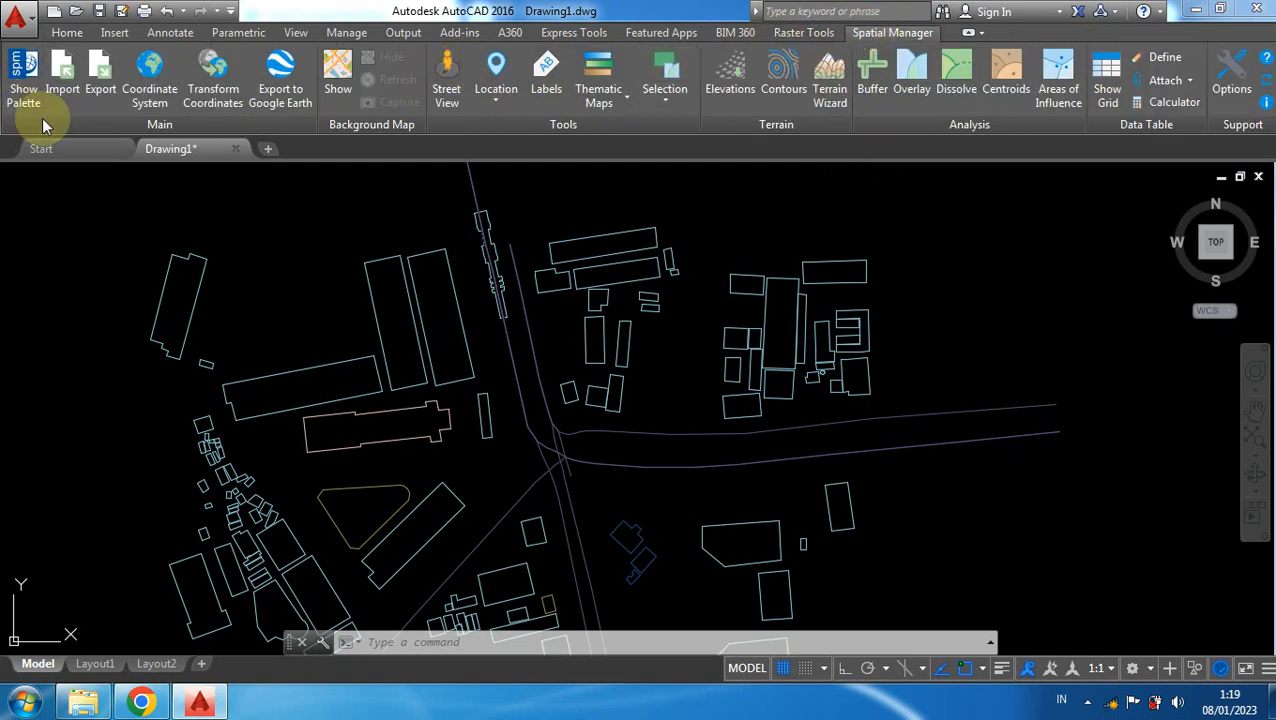
left_click(68, 78)
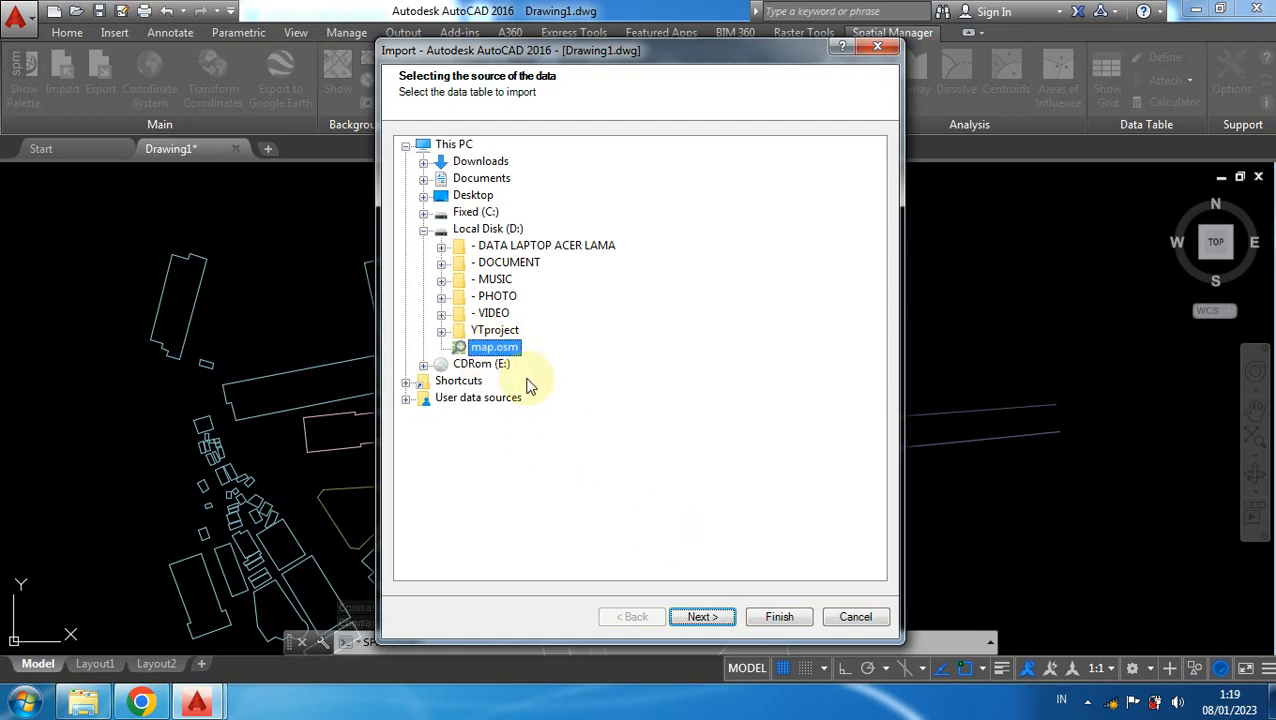
left_click(703, 617)
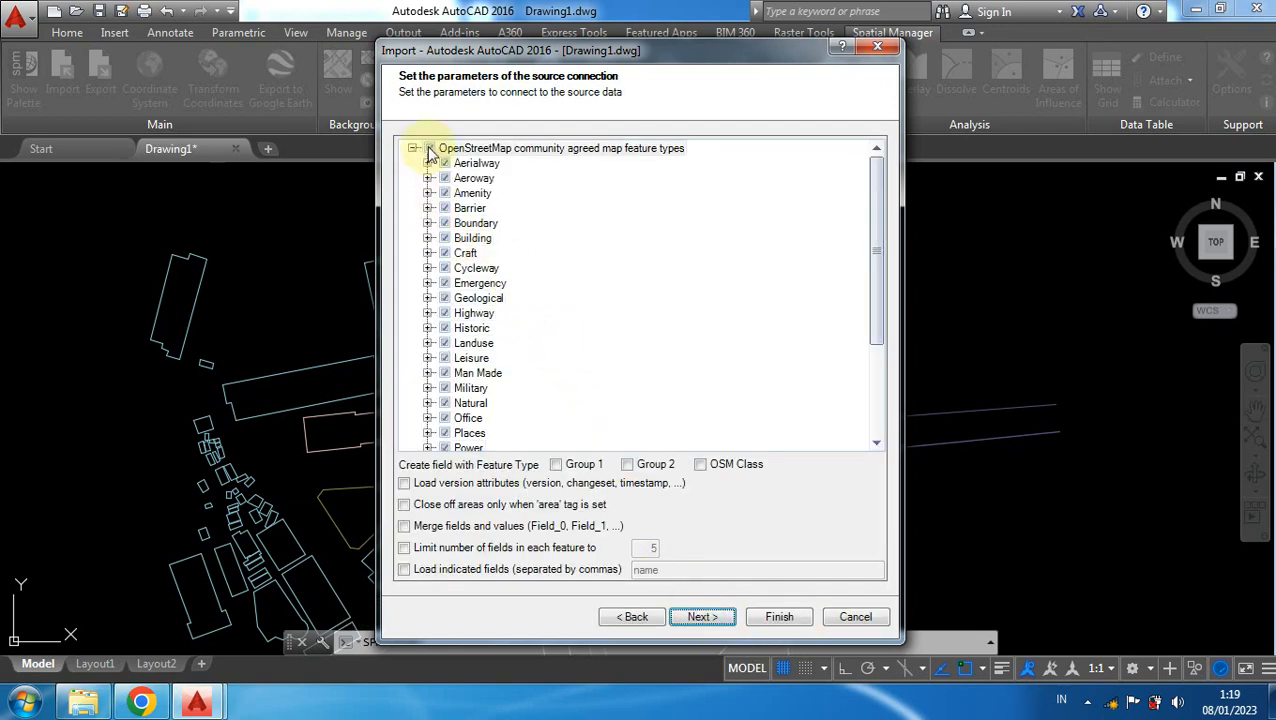
left_click(430, 149)
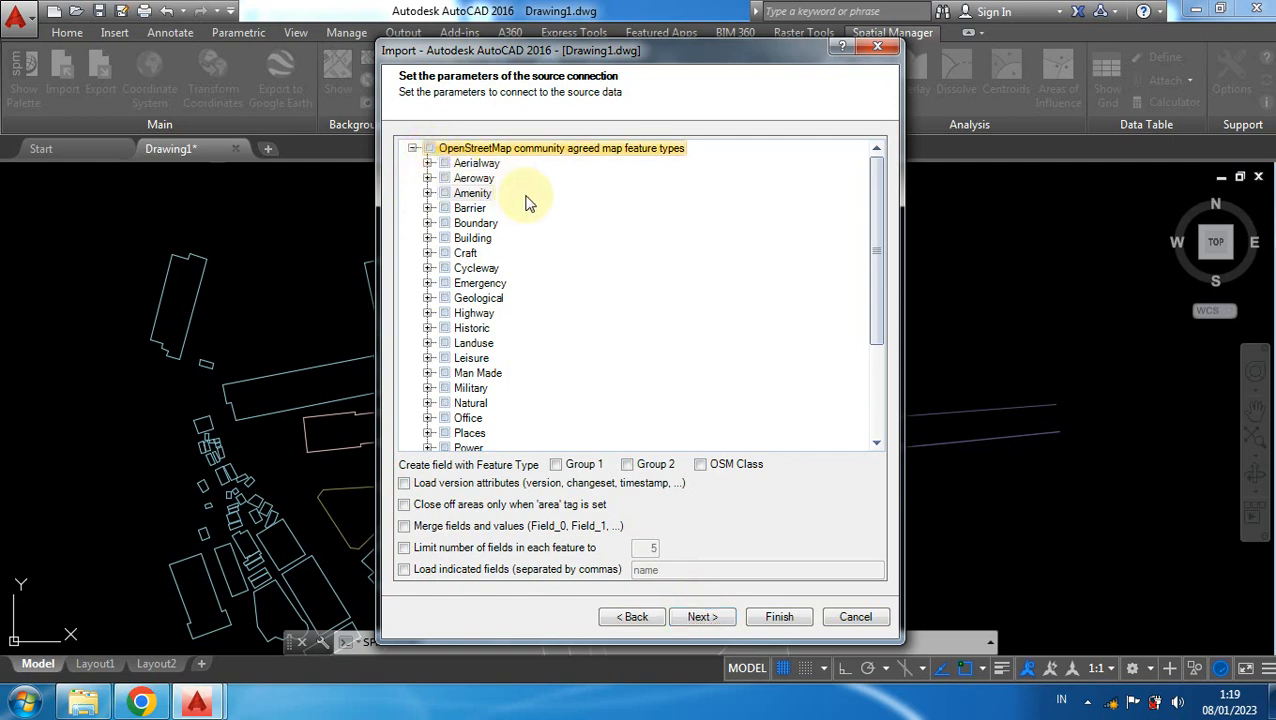
left_click(445, 313)
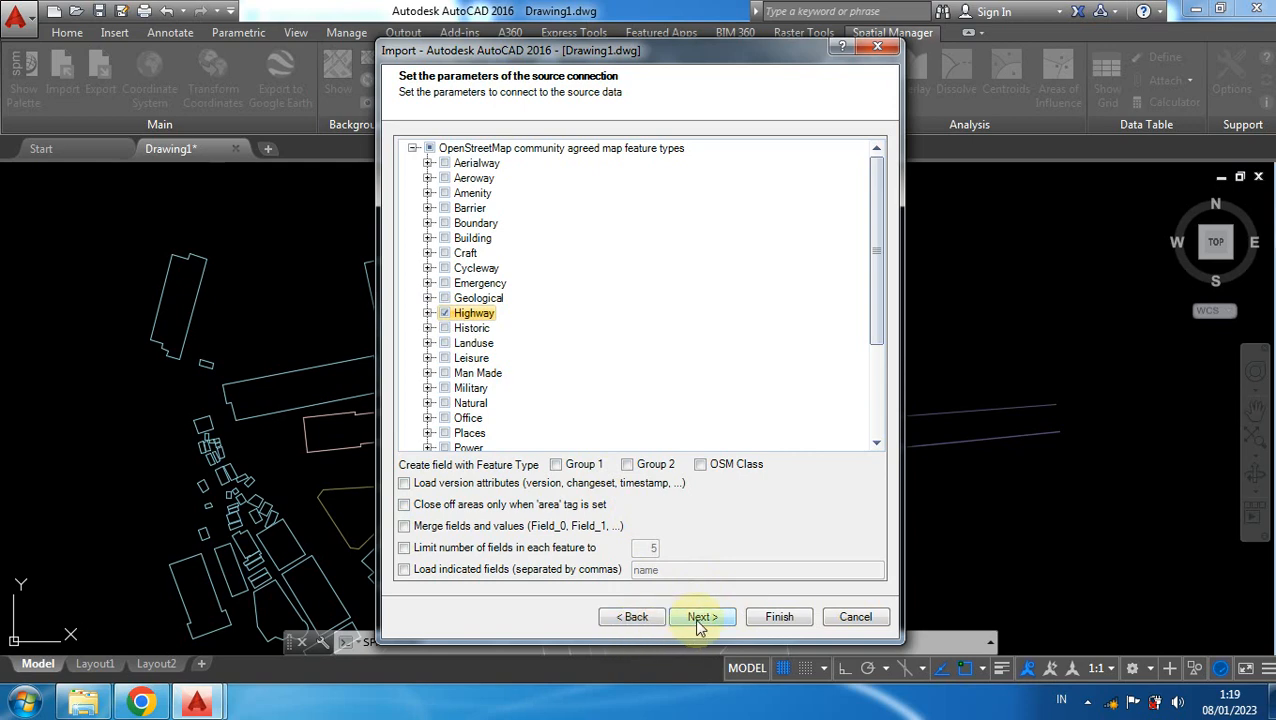
left_click(701, 617)
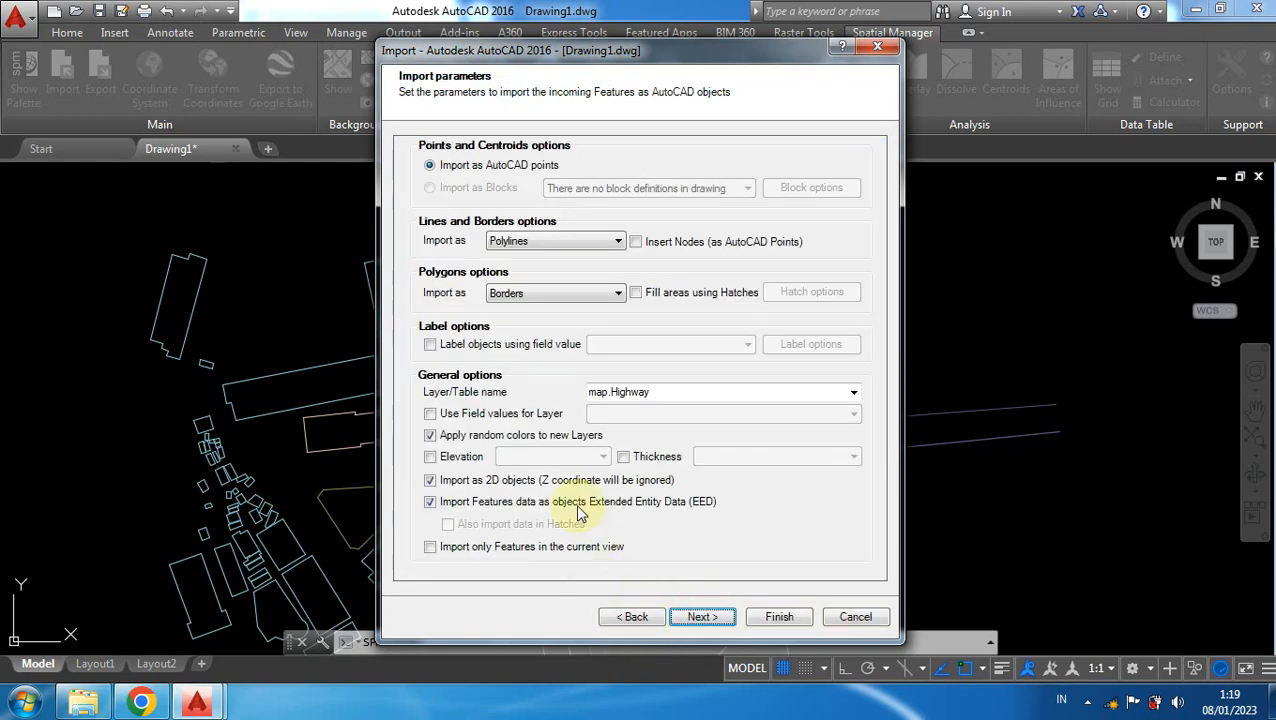
- Name the layer/table Jalan Raya, use the bridge field's values for the layers and accept the import parameters
left_click(663, 393)
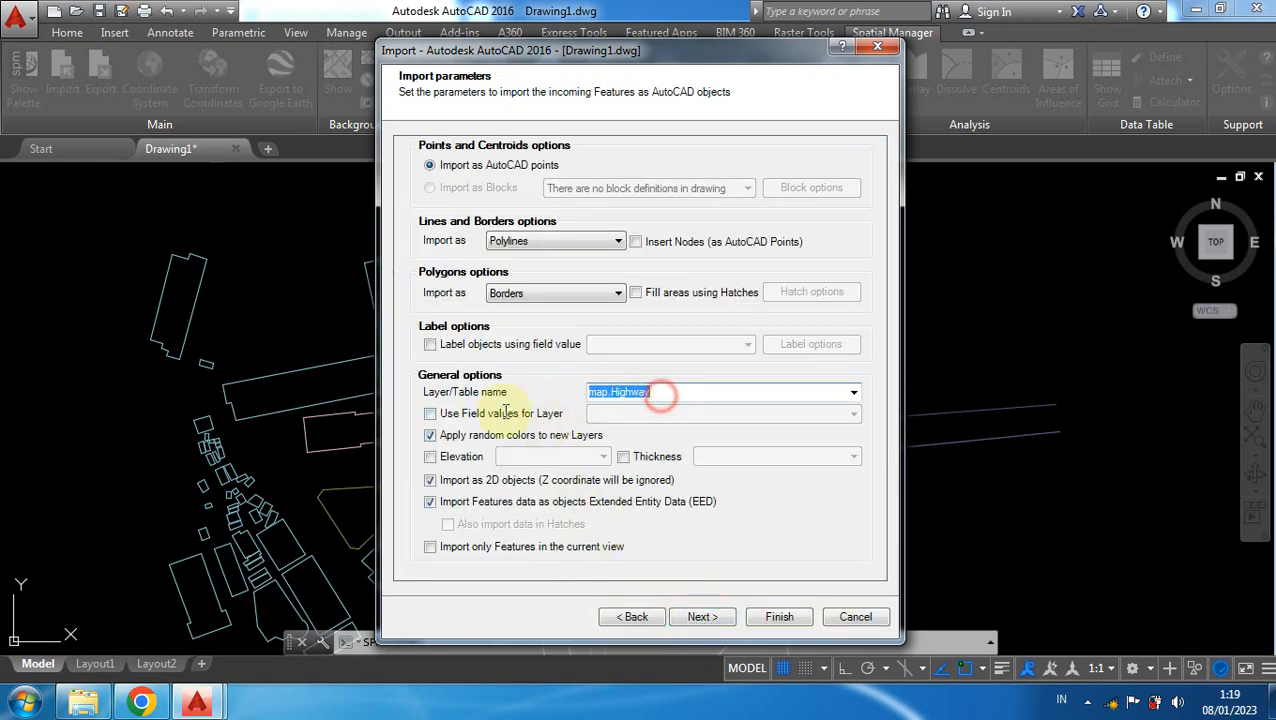
type("Jalan Raya")
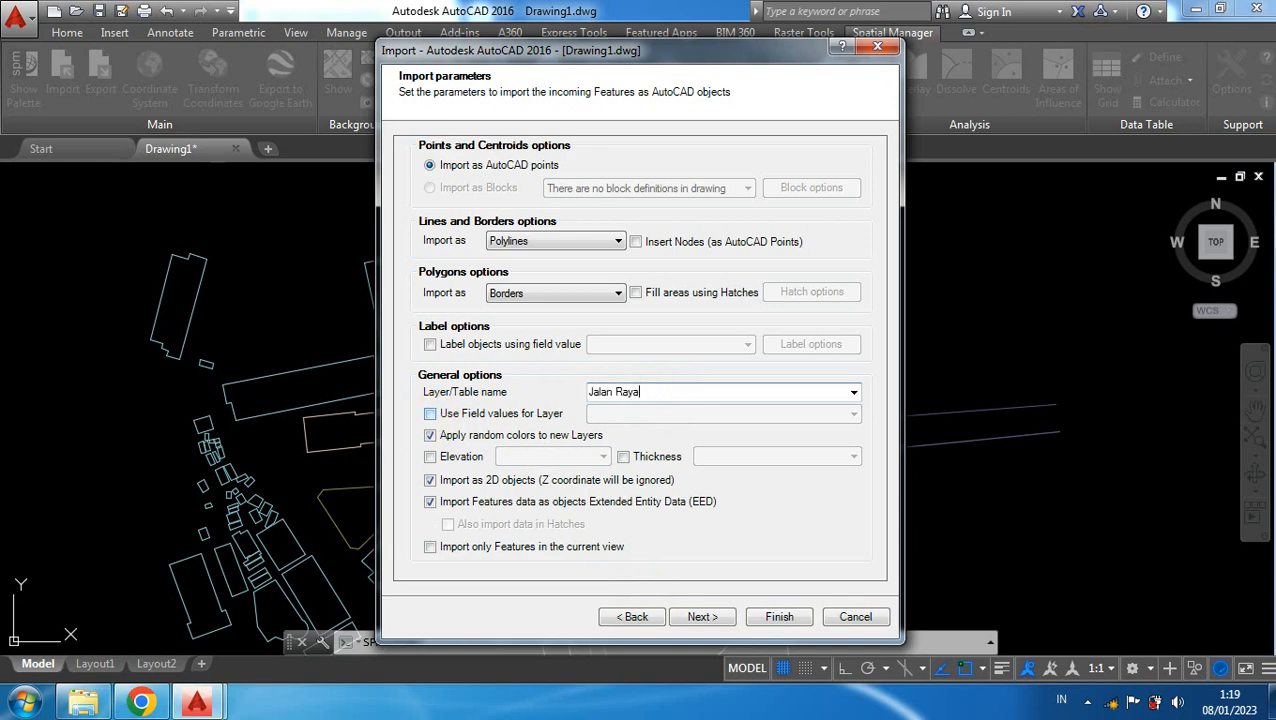
left_click(431, 415)
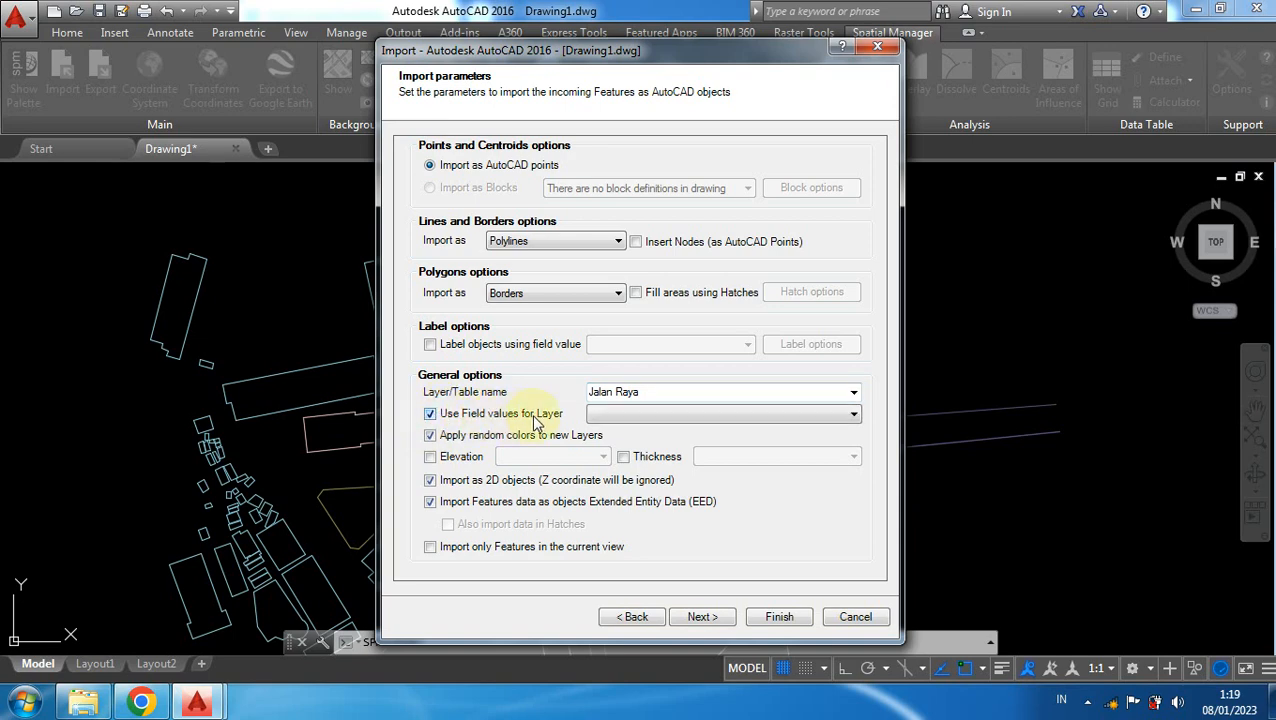
left_click(603, 415)
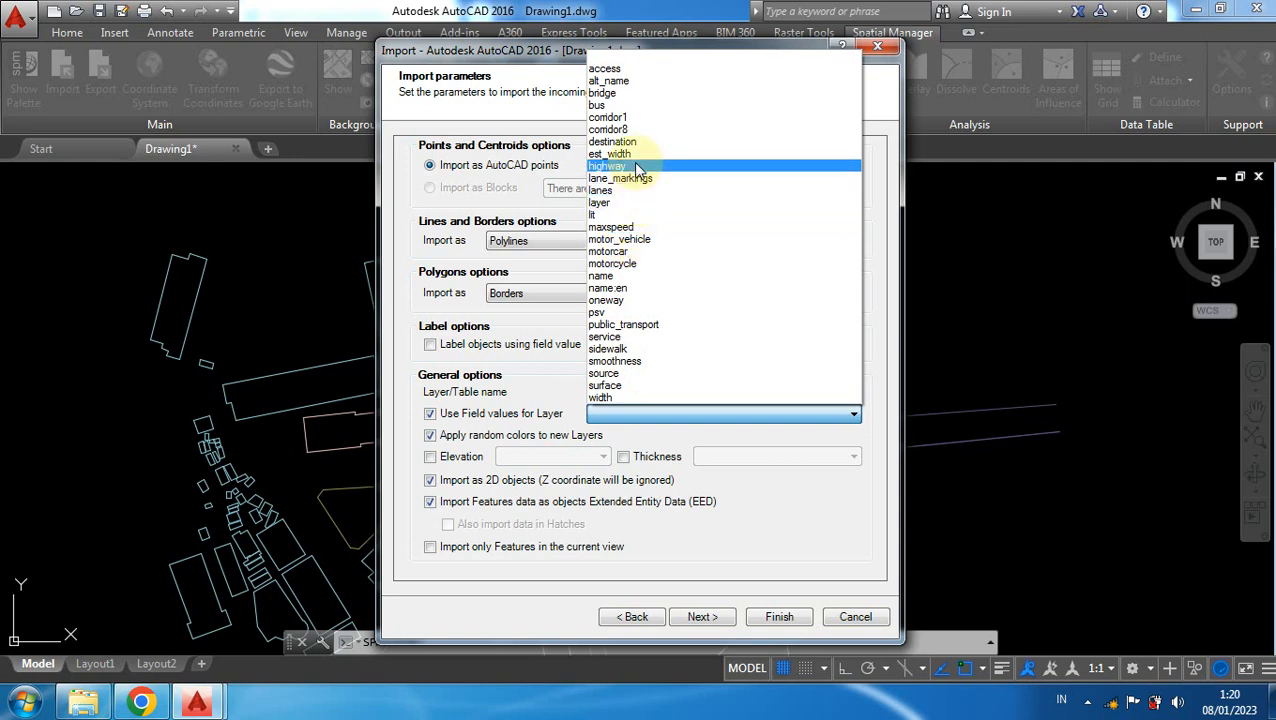
left_click(610, 93)
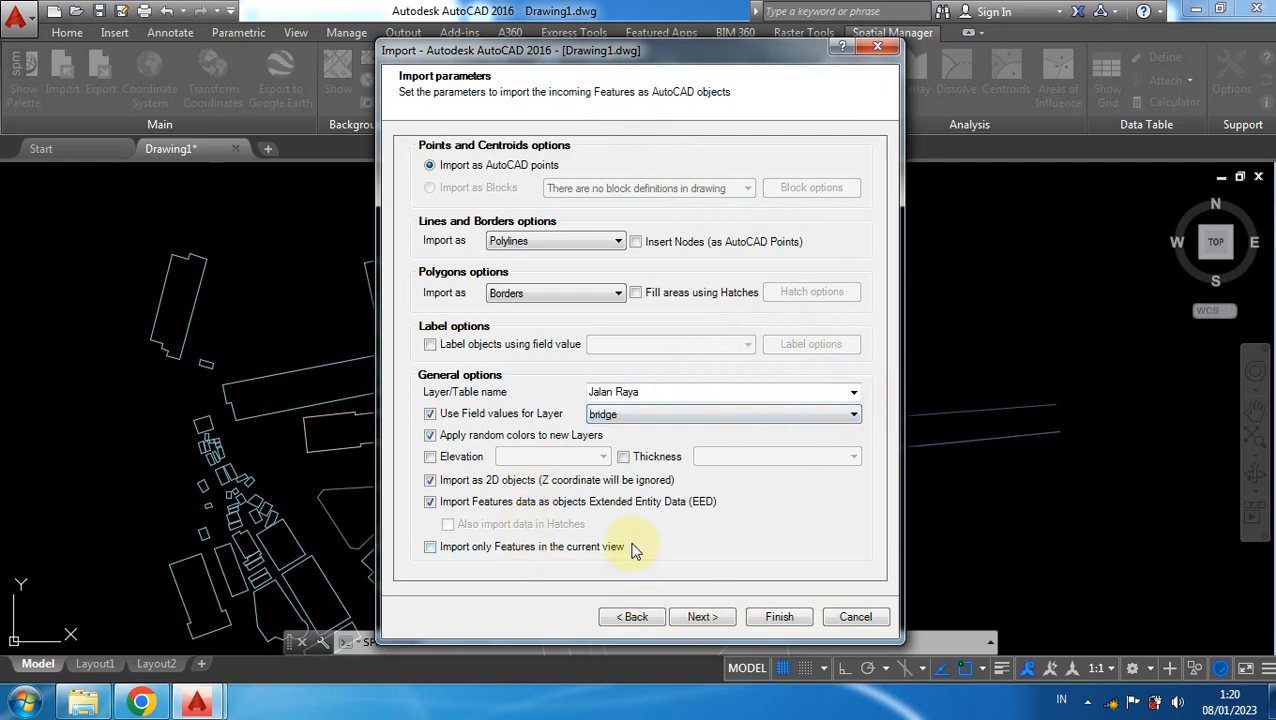
left_click(703, 617)
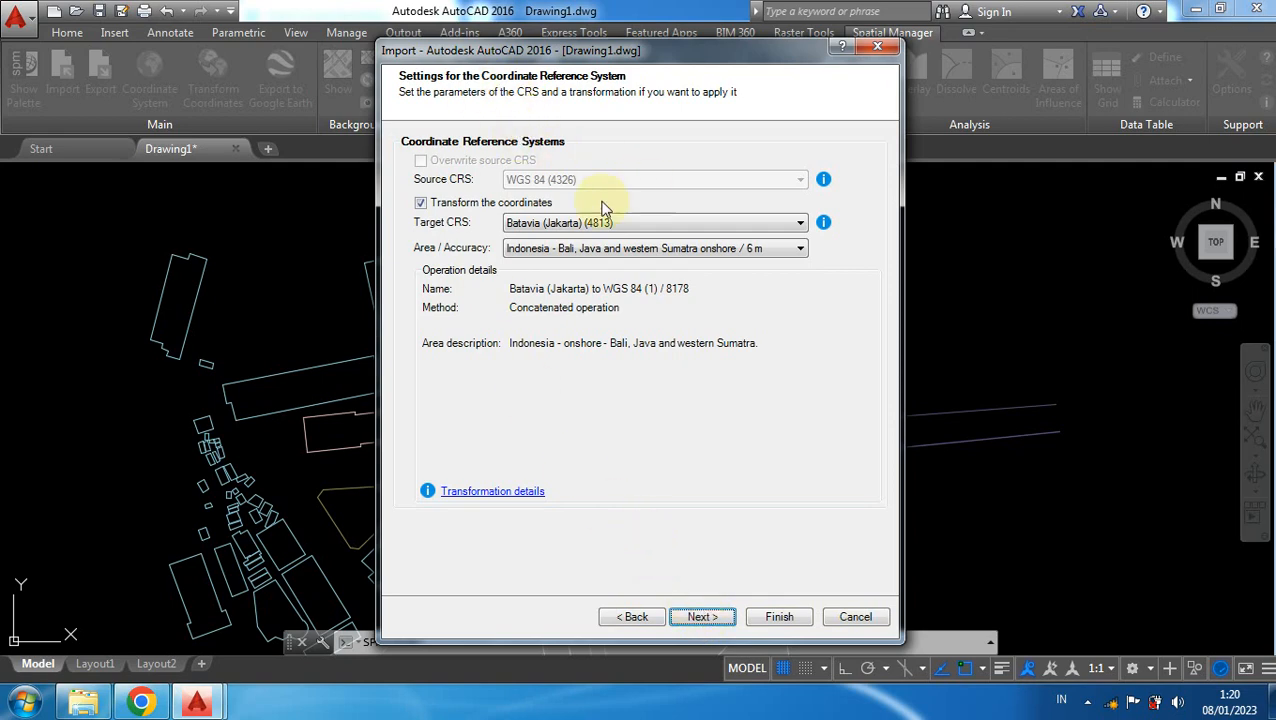
- Keep Batavia (Jakarta) (4813) as the target CRS and run the highway import immediately, dismissing the trial notice and task report
left_click(590, 248)
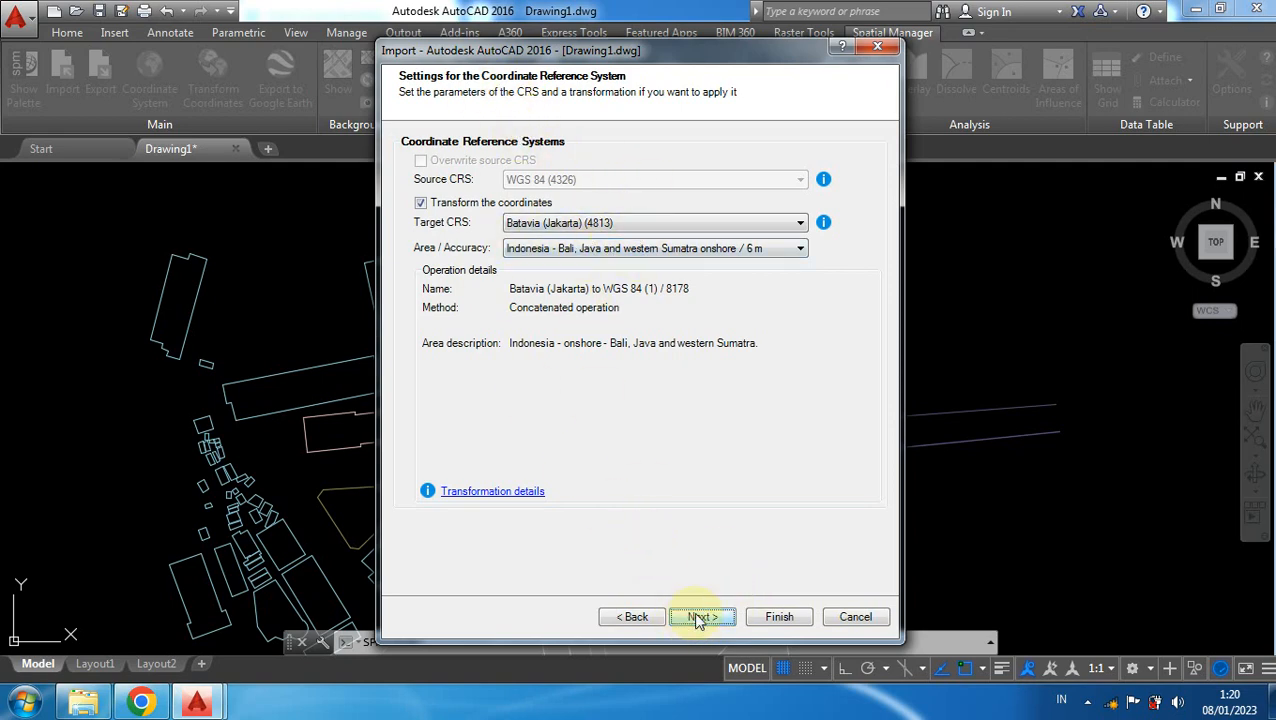
left_click(701, 617)
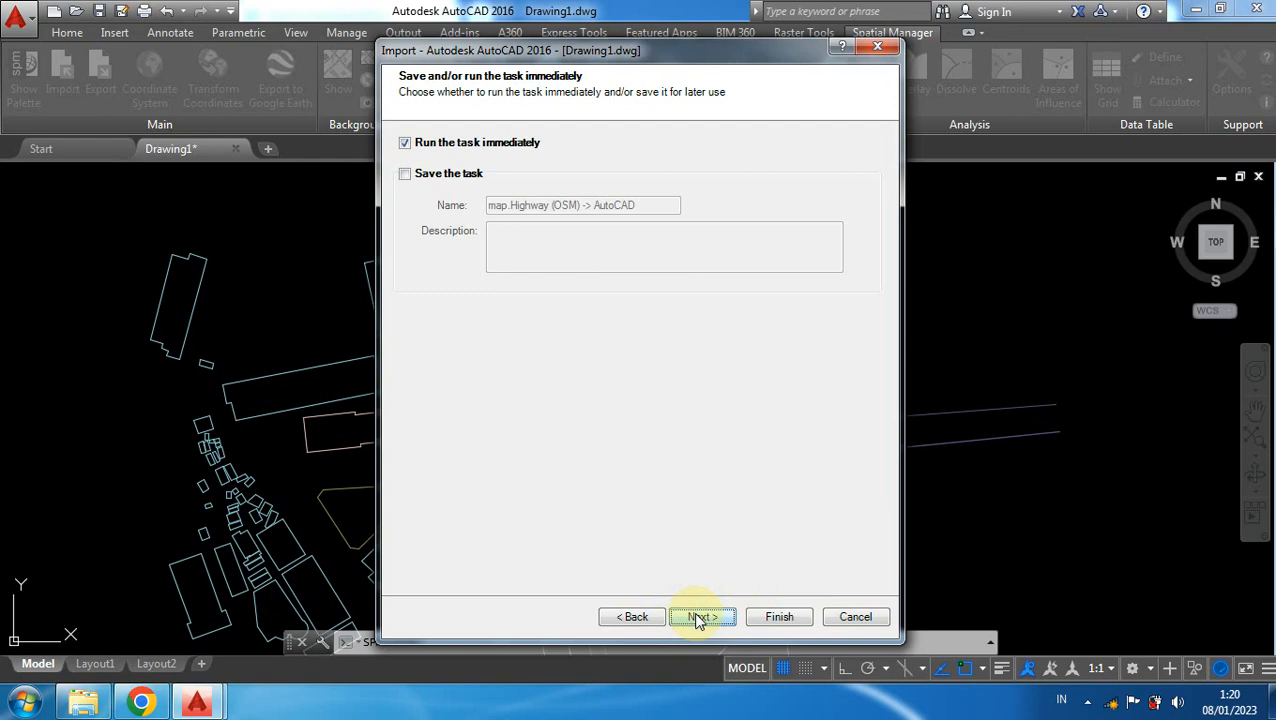
left_click(701, 617)
left_click(777, 617)
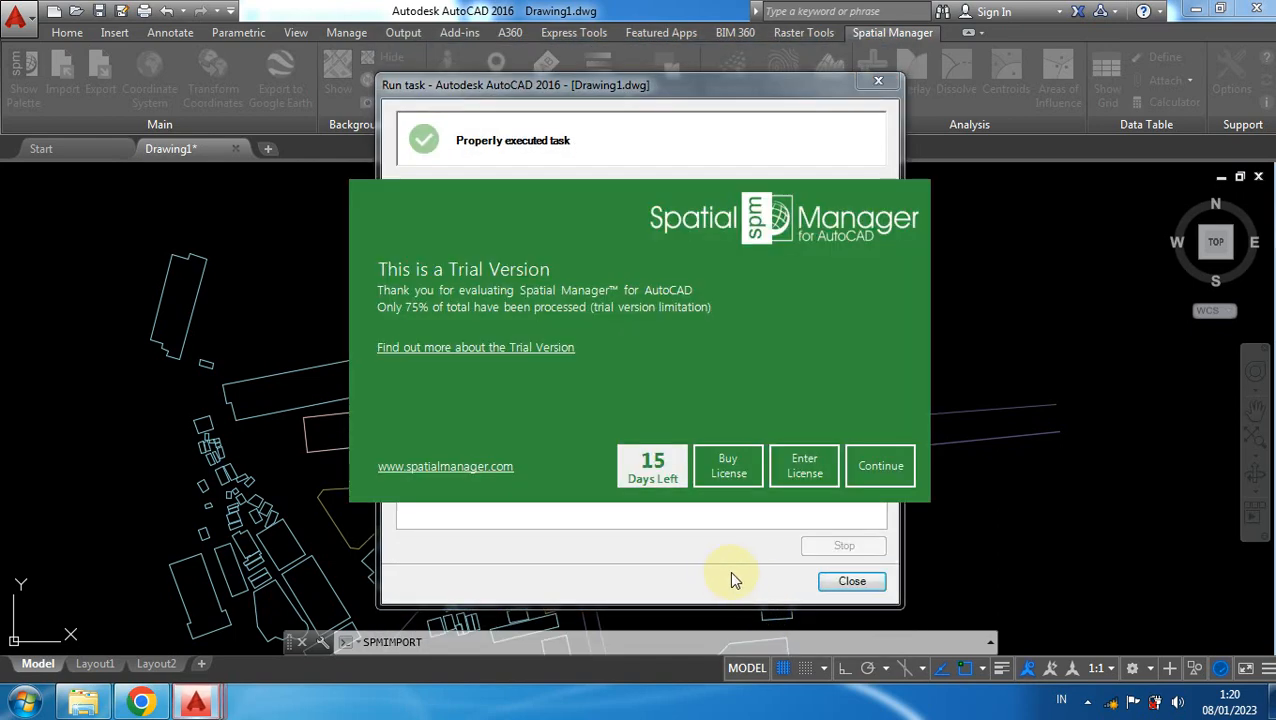
left_click(880, 466)
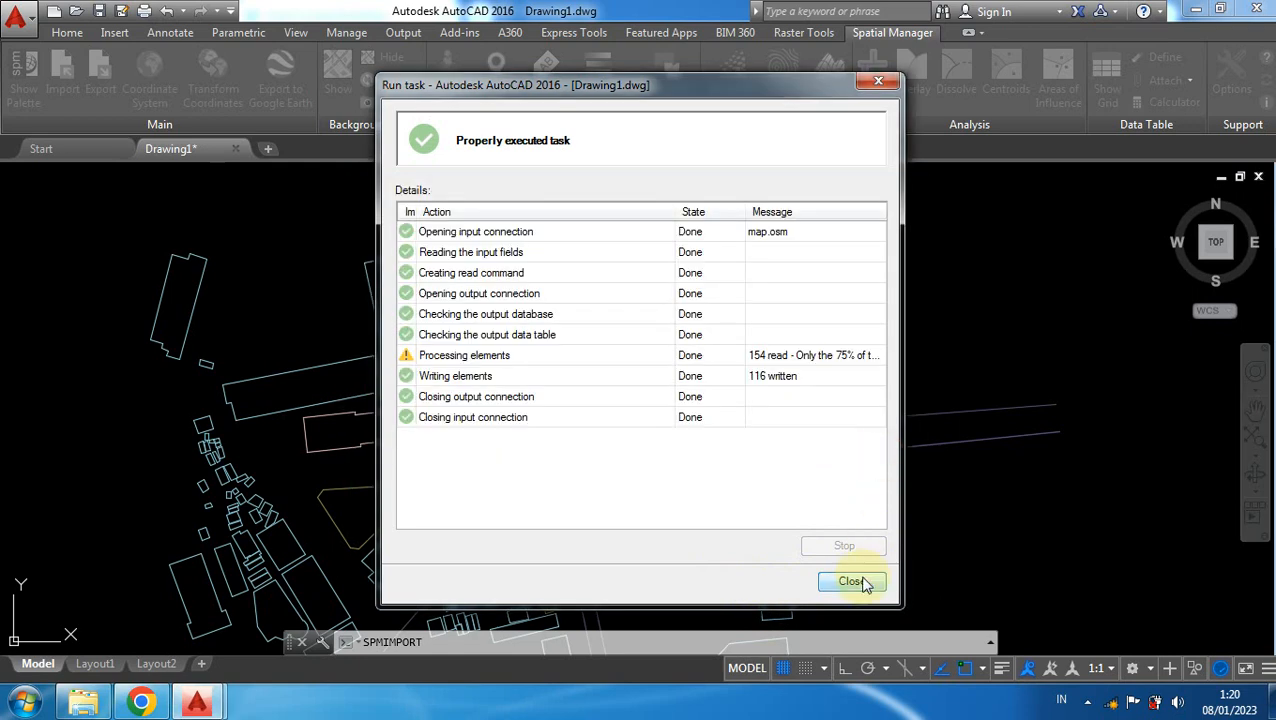
left_click(862, 582)
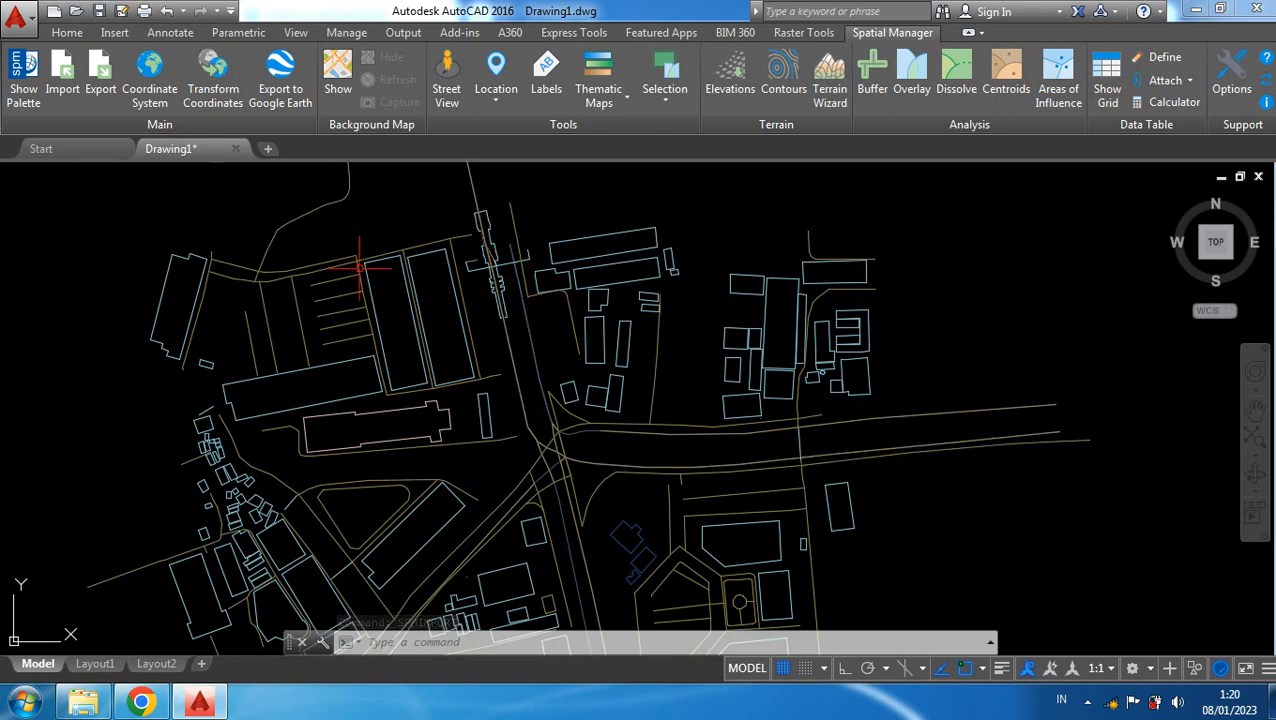
- Examine the imported roads around the buildings and check the layer list for the Jalan Raya layer
scroll(541, 373, "down", 2)
scroll(698, 421, "up", 2)
middle_click_drag(698, 421, 883, 500)
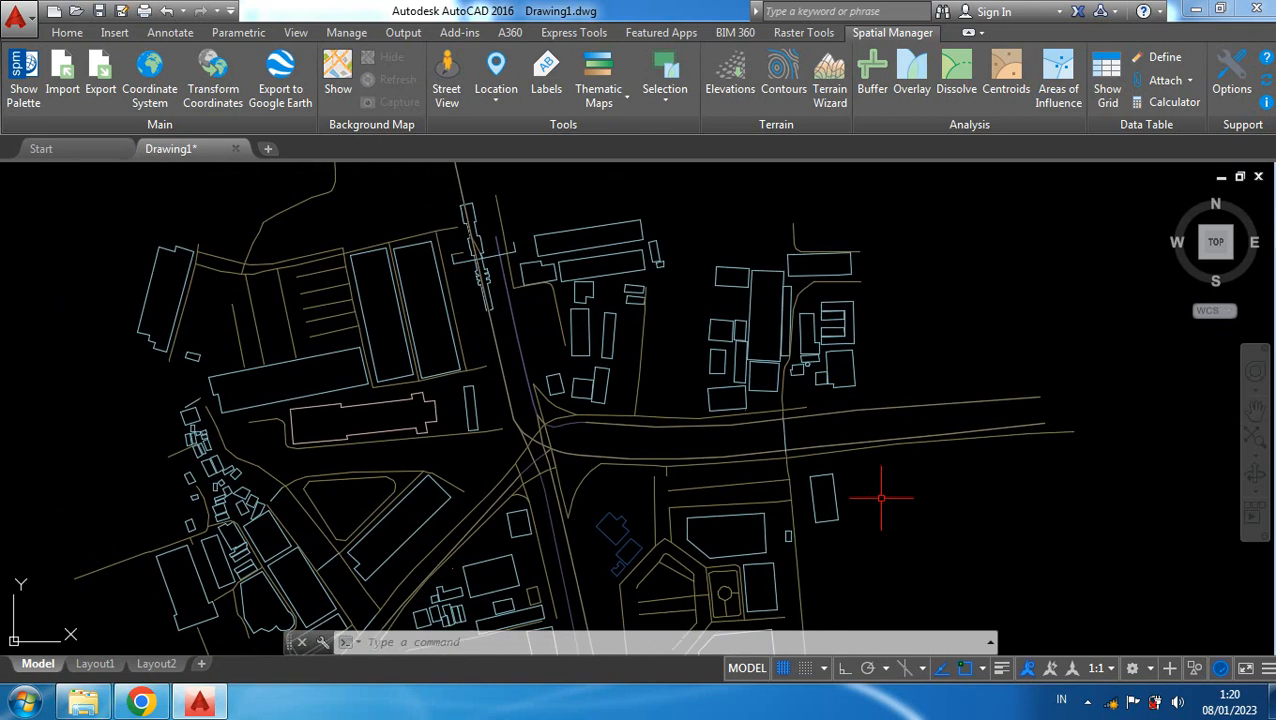
left_click(67, 33)
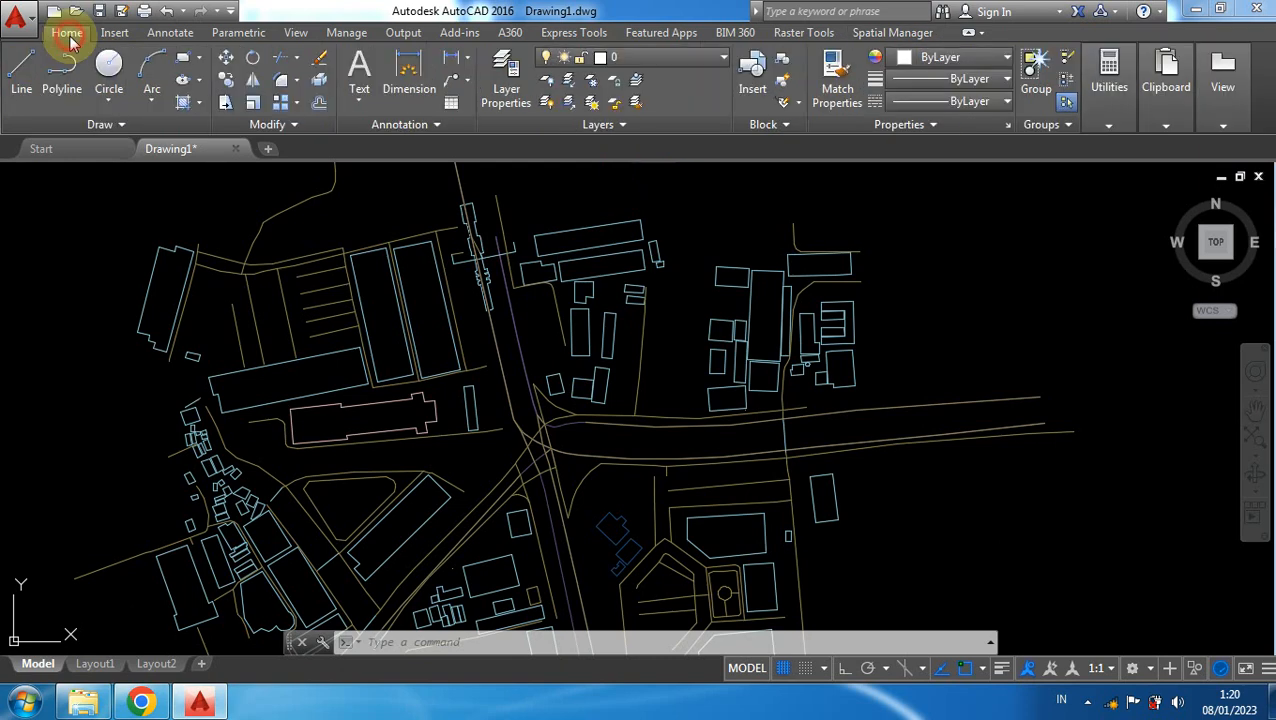
left_click(642, 58)
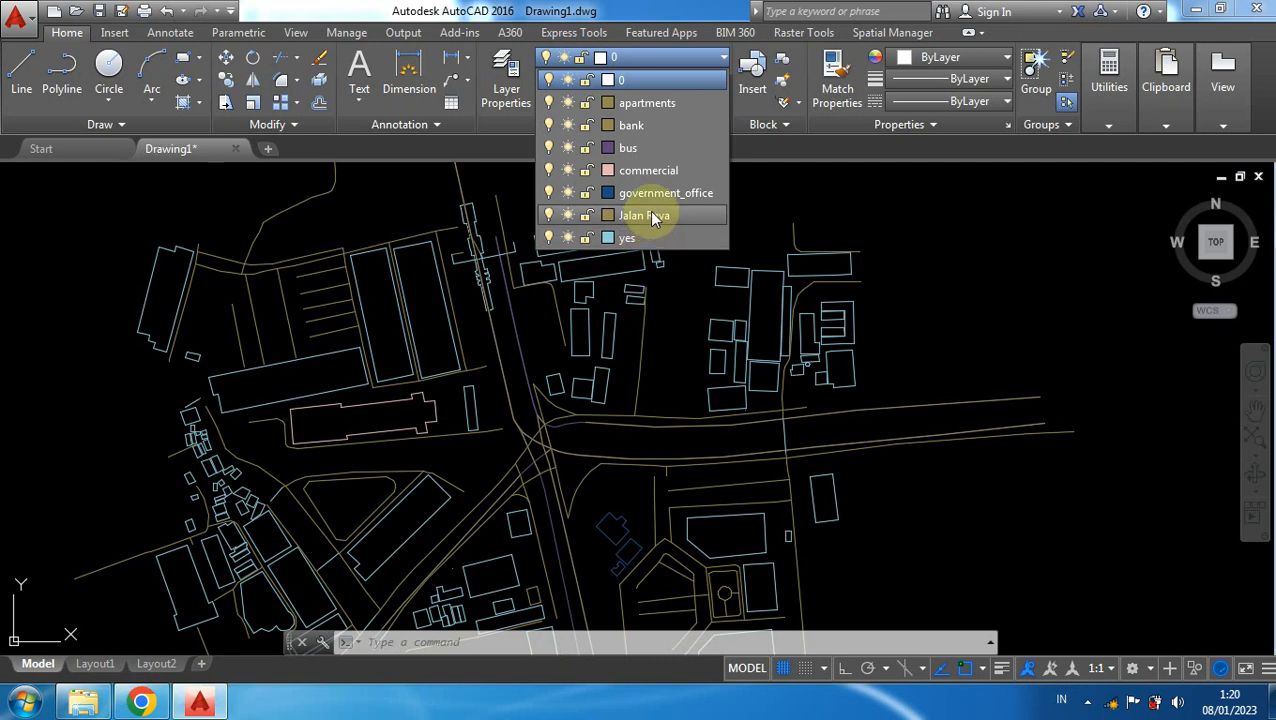
left_click(47, 245)
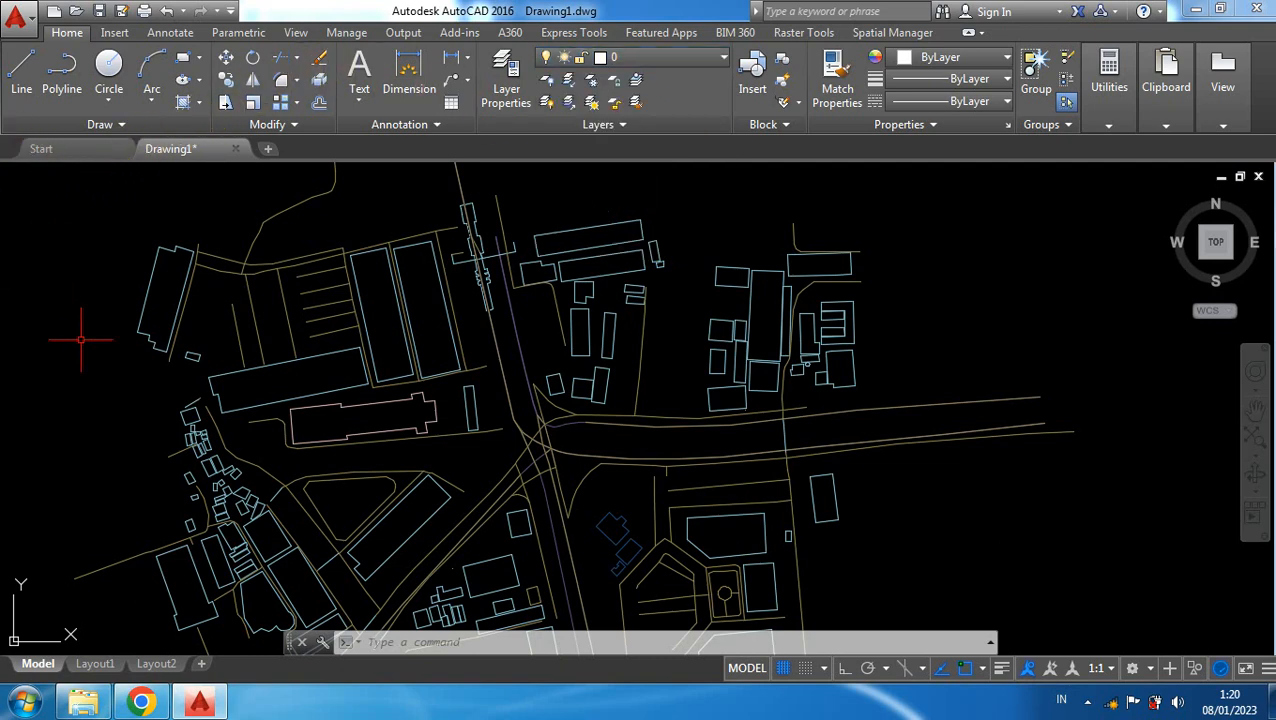
scroll(80, 346, "down", 2)
scroll(79, 346, "up", 2)
middle_click_drag(78, 348, 108, 290)
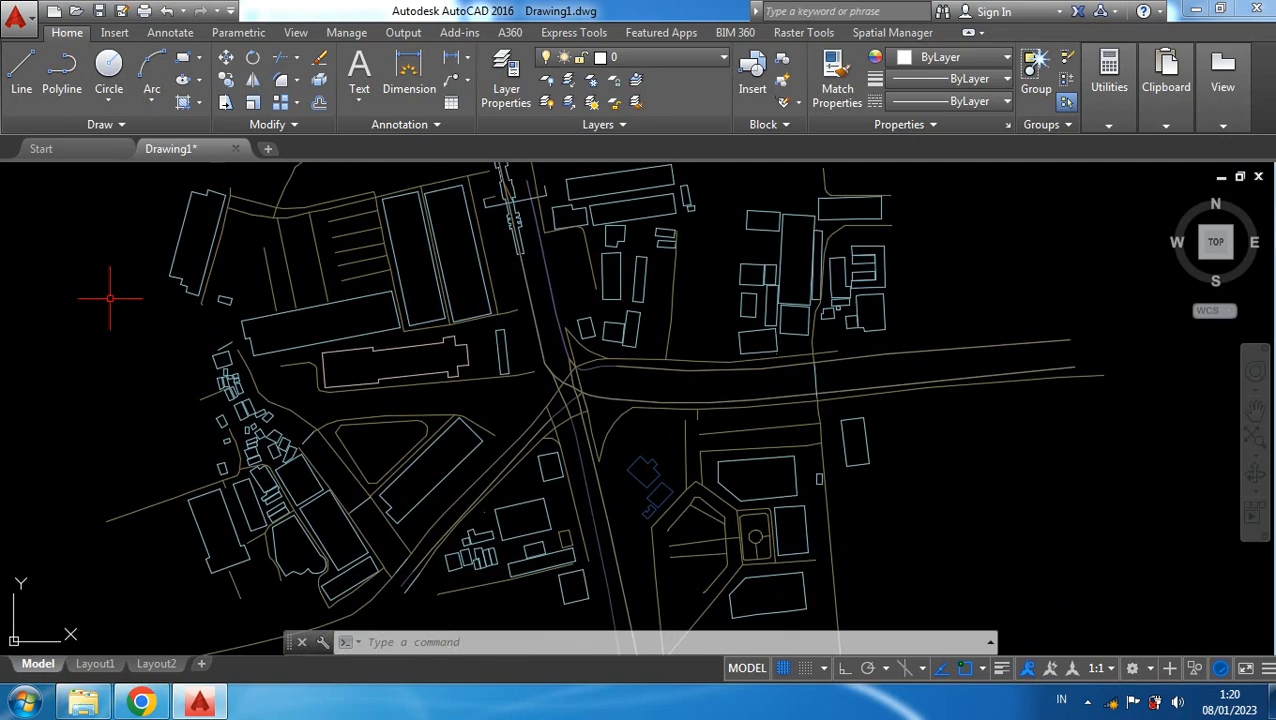
- Minimize the drawing program and the other open windows to show the desktop
left_click(1195, 9)
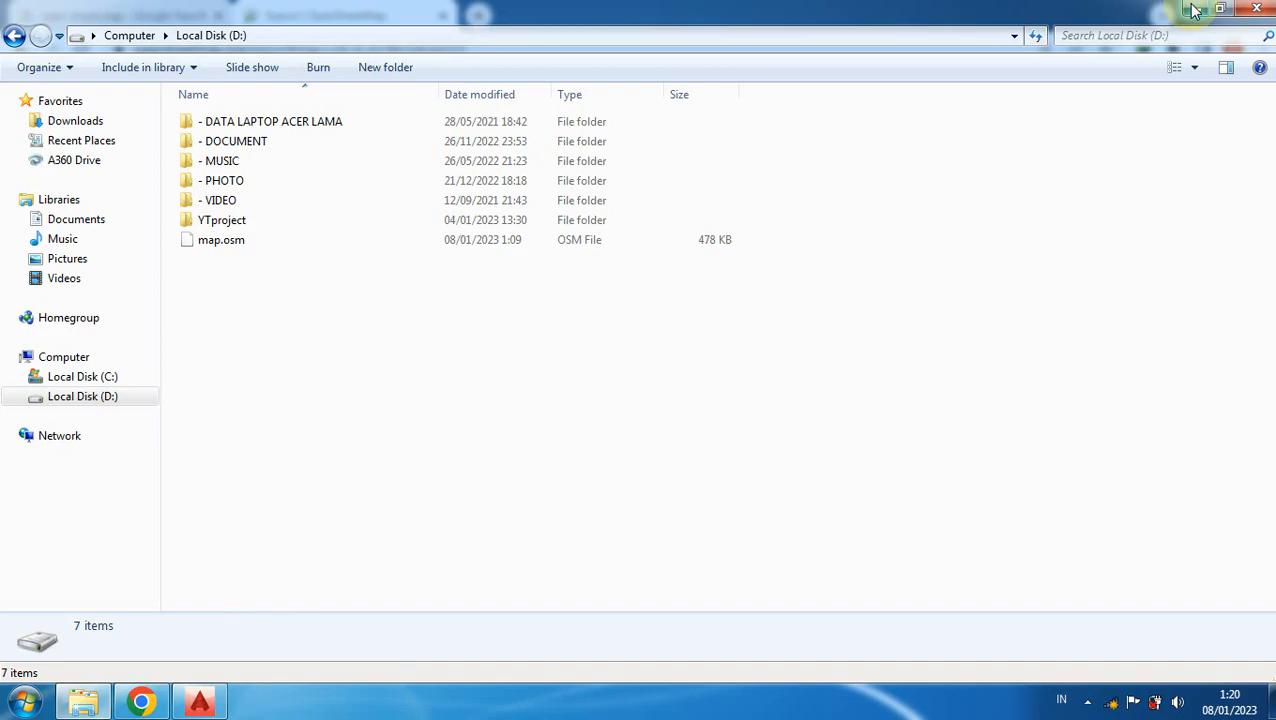
left_click(1195, 9)
left_click(1192, 9)
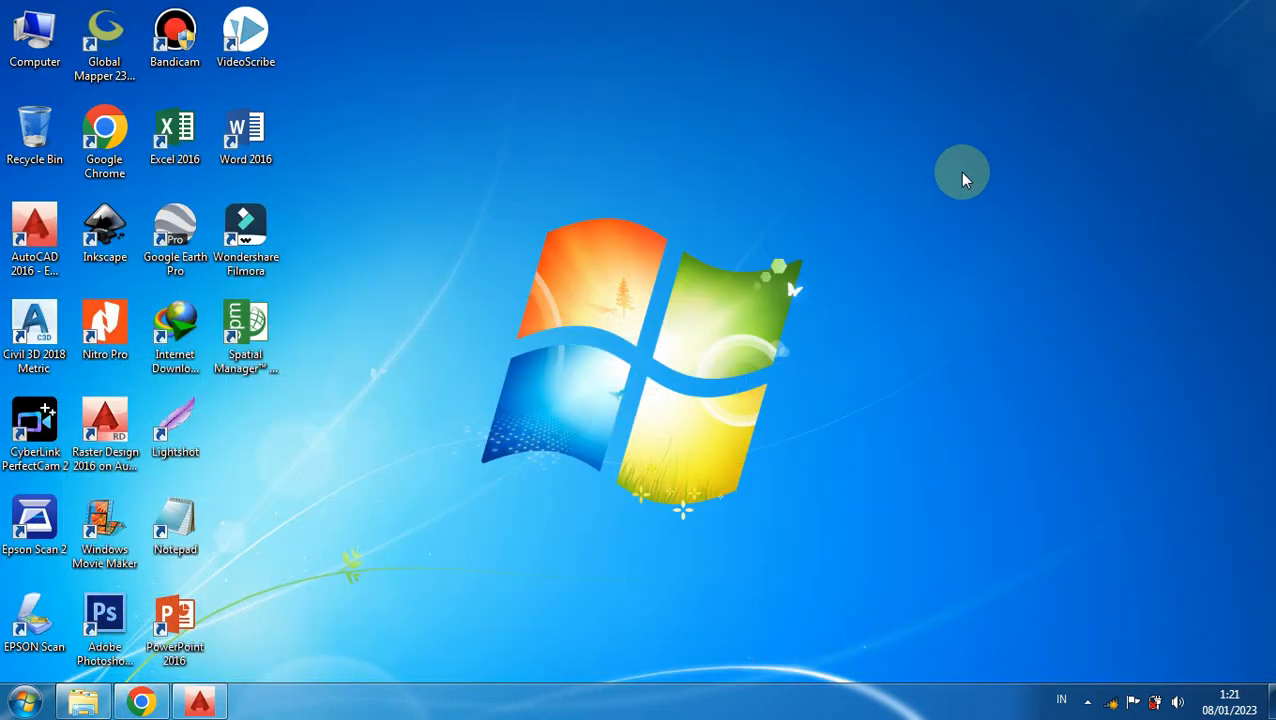